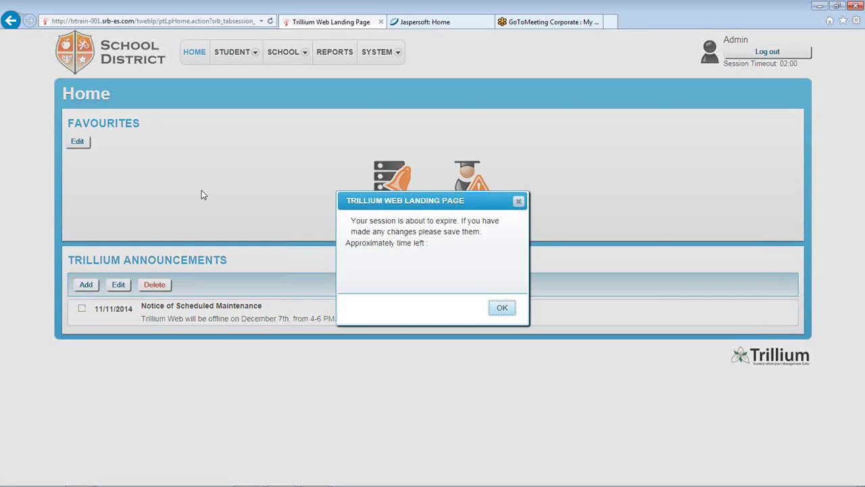
# Dismiss the session-expiry warning, view Change Password, then open the Colour Scheme page
pyautogui.click(501, 307)
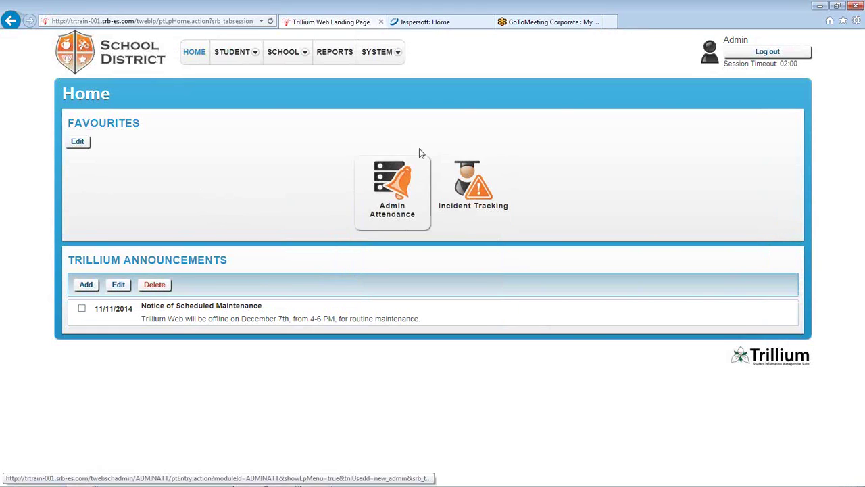
pyautogui.moveTo(381, 54)
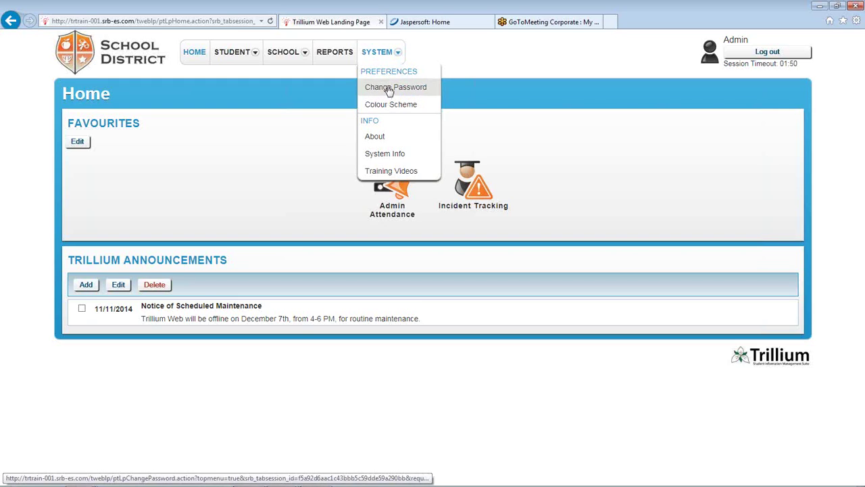
pyautogui.click(390, 92)
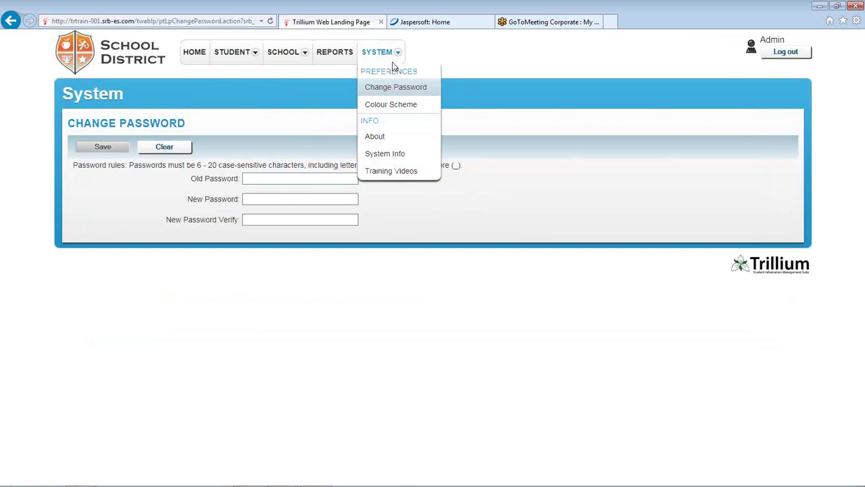
pyautogui.click(379, 104)
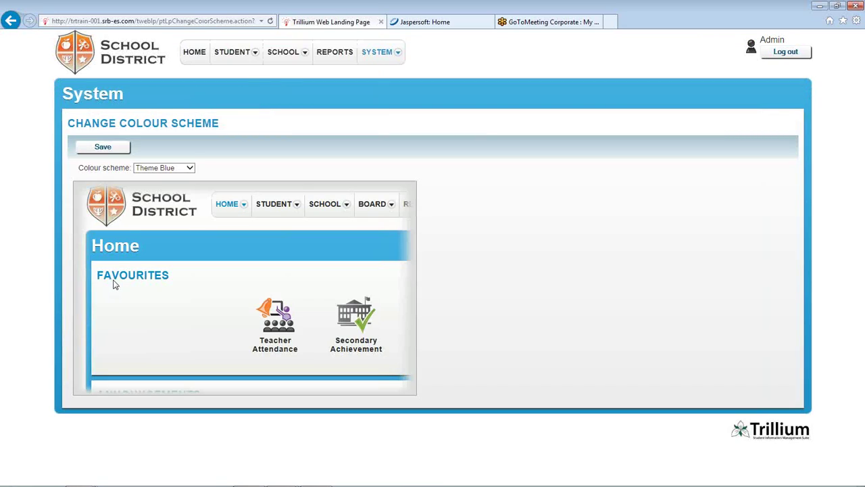
# Preview Theme Green, Theme Orange and Theme Purple from the Colour scheme dropdown
pyautogui.click(190, 170)
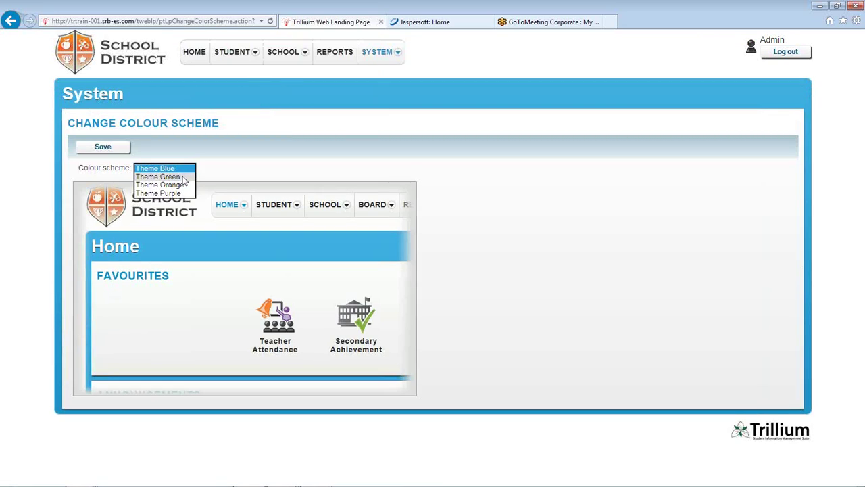
pyautogui.click(179, 177)
pyautogui.click(192, 169)
pyautogui.click(177, 177)
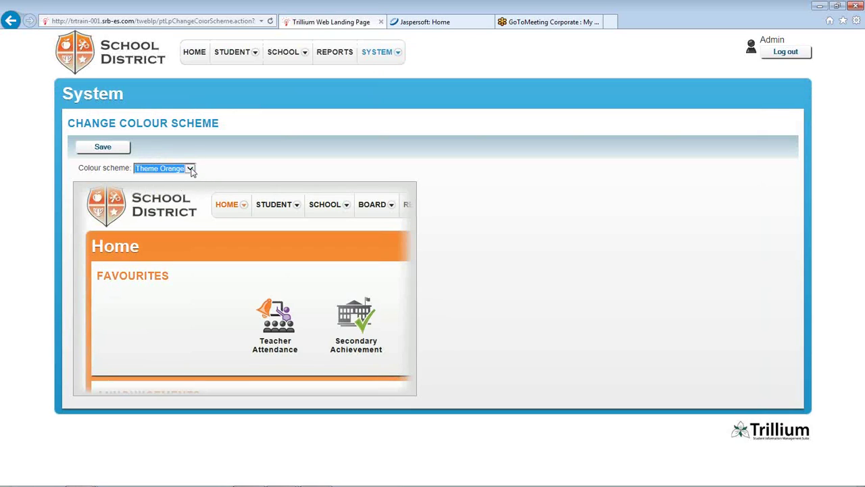
pyautogui.click(191, 169)
pyautogui.click(176, 185)
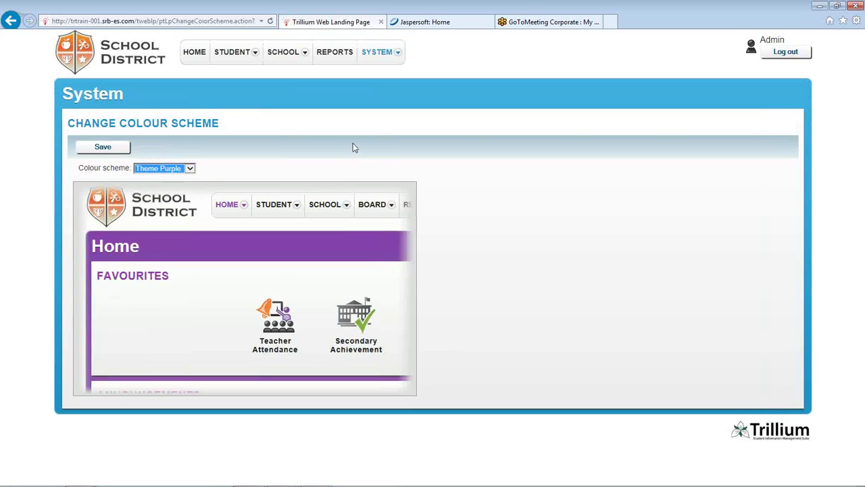
# Go to the System overview page, leaving without saving the theme
pyautogui.moveTo(379, 56)
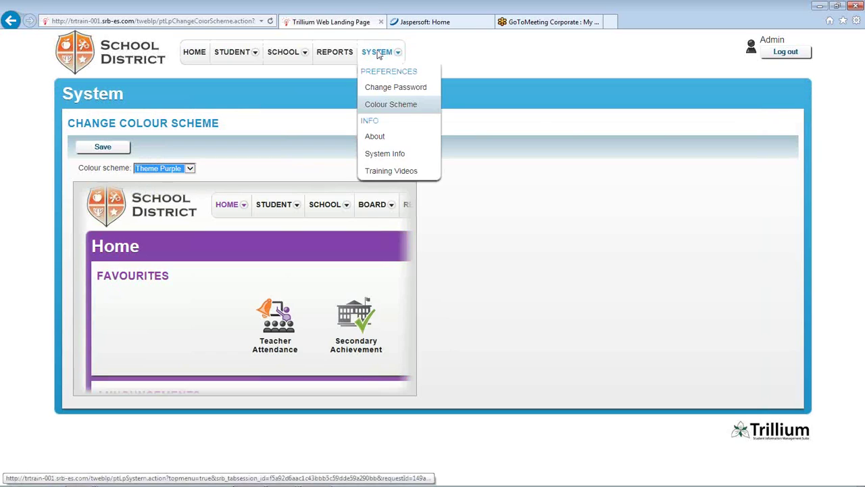
pyautogui.click(373, 53)
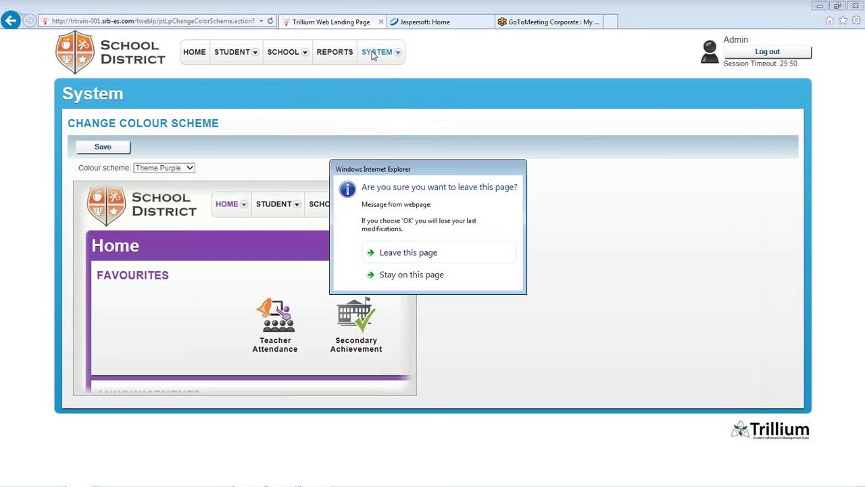
pyautogui.click(400, 254)
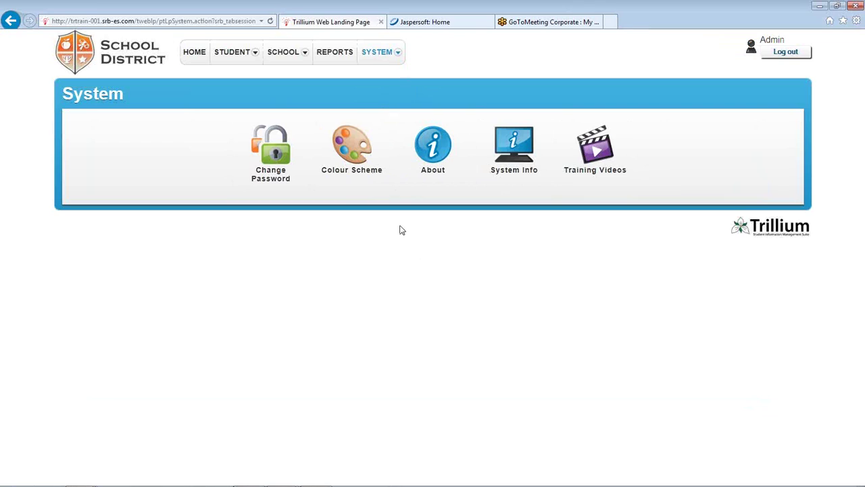
# View the About page's version and copyright information
pyautogui.click(433, 156)
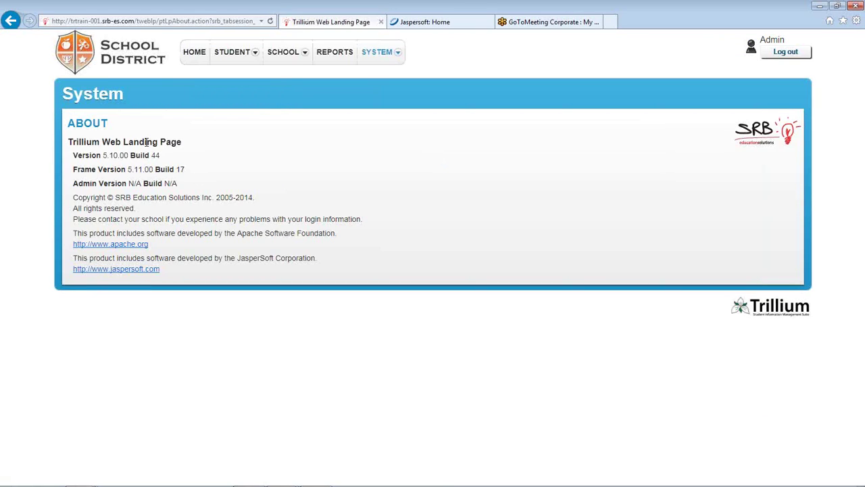
pyautogui.moveTo(79, 141); pyautogui.dragTo(188, 207)
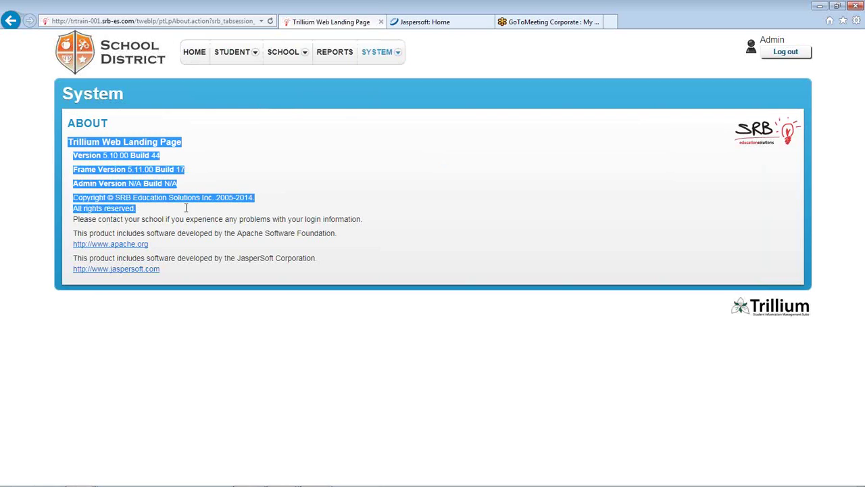
pyautogui.click(299, 138)
# Expand Application Deployment Information in System Info, then go to Training Videos
pyautogui.moveTo(365, 61)
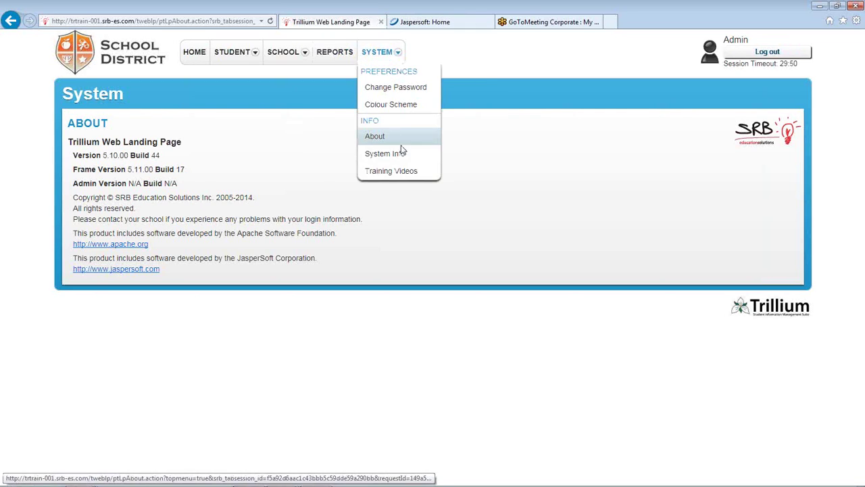
pyautogui.click(389, 160)
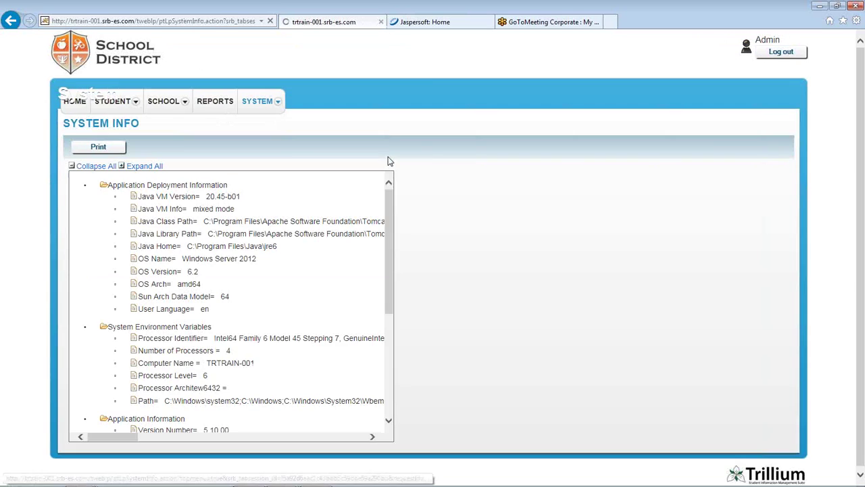
pyautogui.click(73, 178)
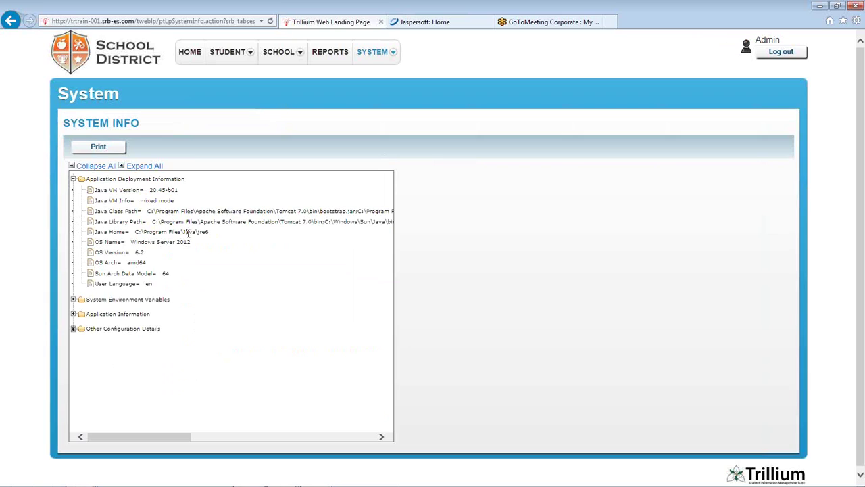
pyautogui.moveTo(375, 52)
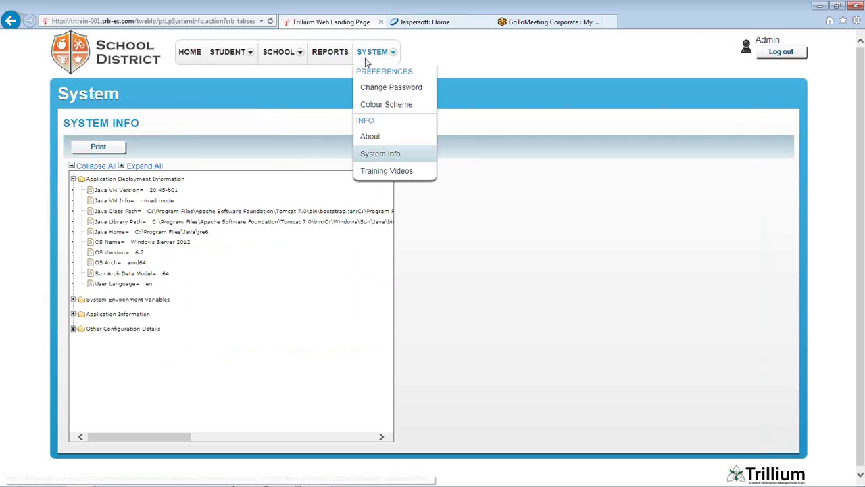
pyautogui.click(392, 174)
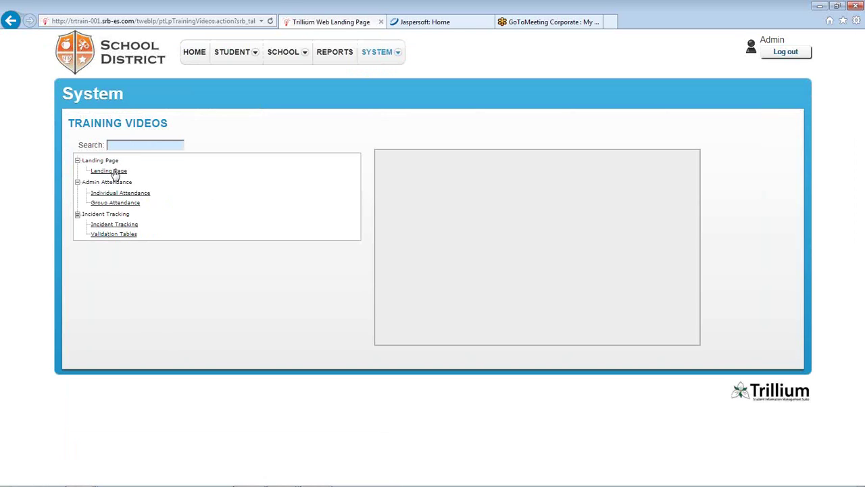
# Play the Landing Page training video, toggle full screen, and pause it at 0:00:08
pyautogui.click(115, 174)
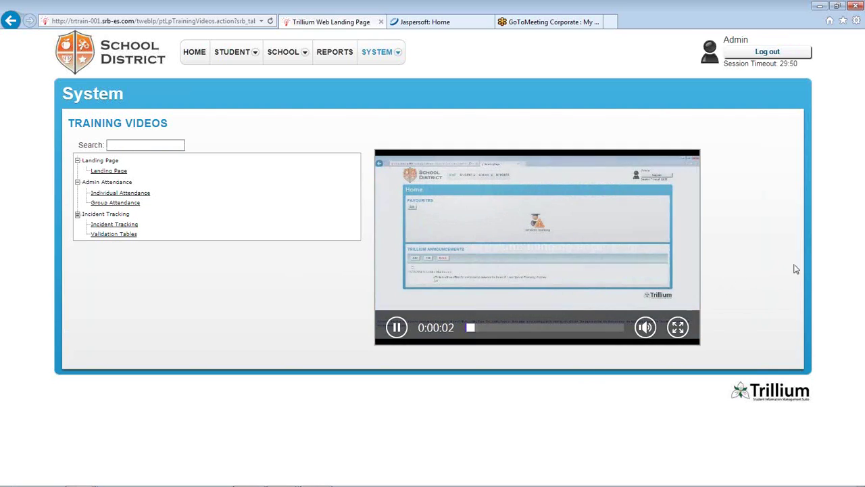
pyautogui.click(678, 328)
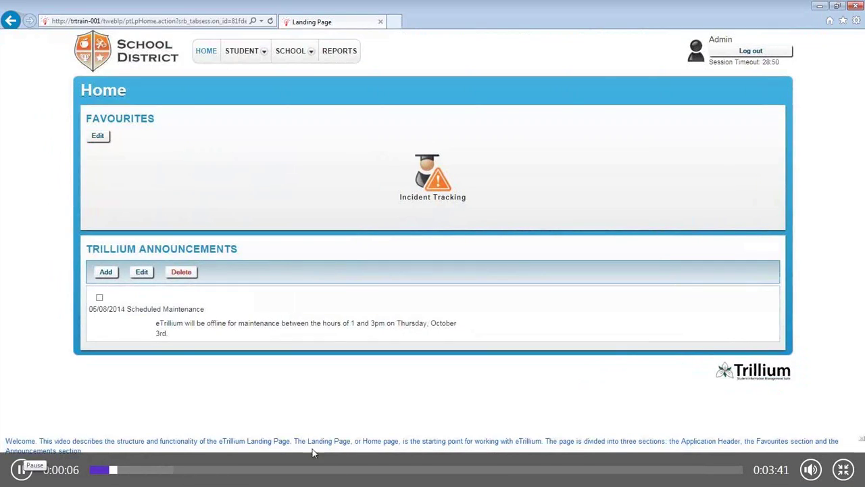
pyautogui.click(843, 469)
pyautogui.click(397, 328)
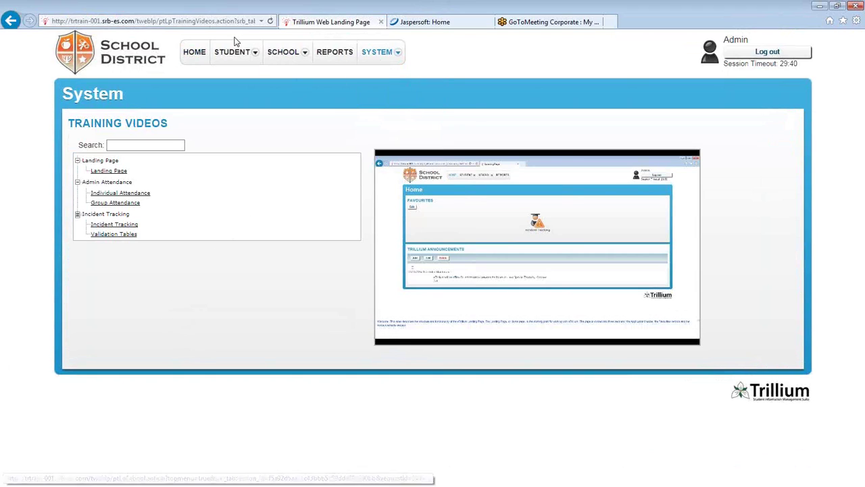
pyautogui.moveTo(369, 52)
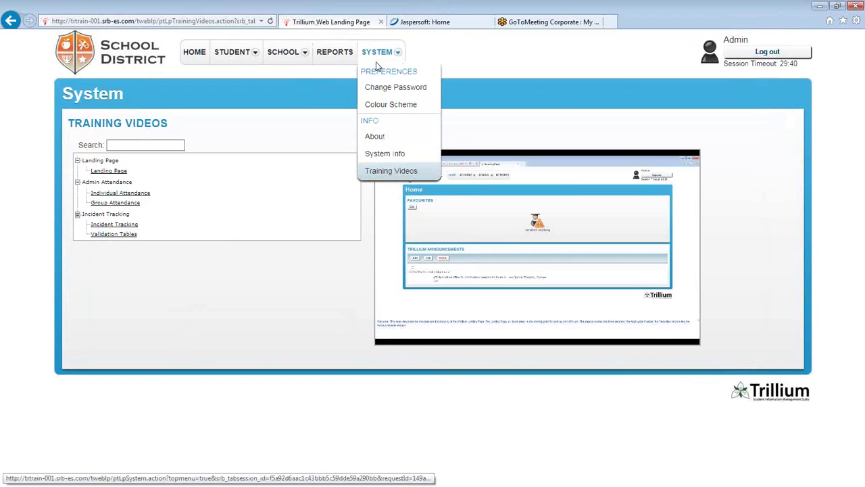
pyautogui.moveTo(217, 56)
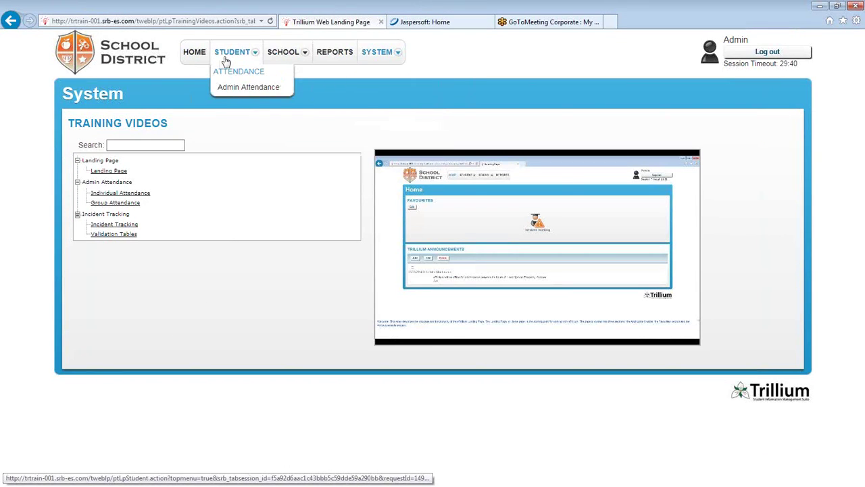
# Open STUDENT > Admin Attendance and switch the student search to Advanced
pyautogui.click(244, 91)
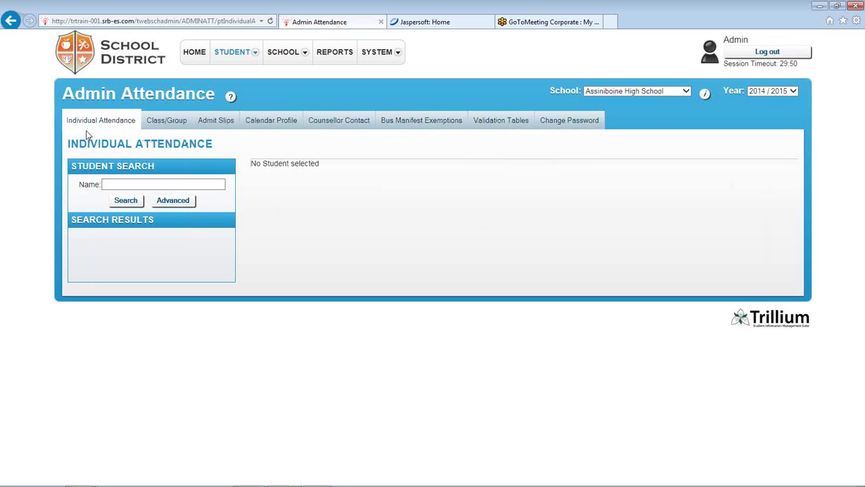
pyautogui.click(125, 185)
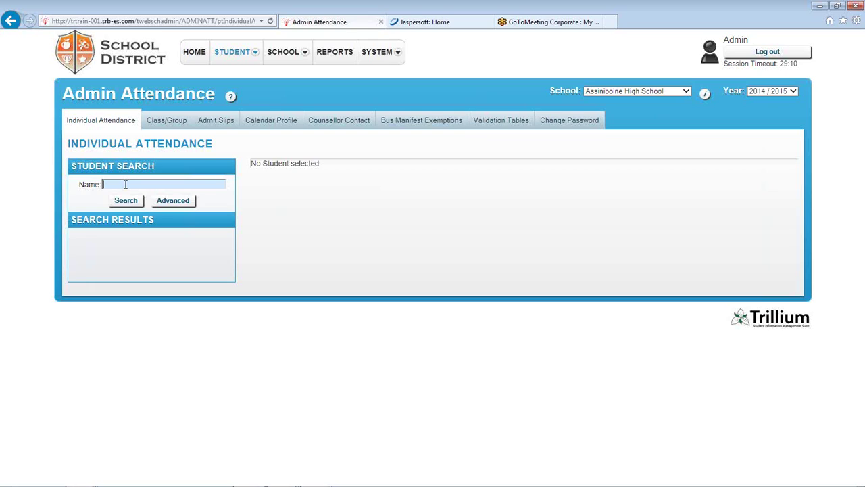
pyautogui.click(177, 202)
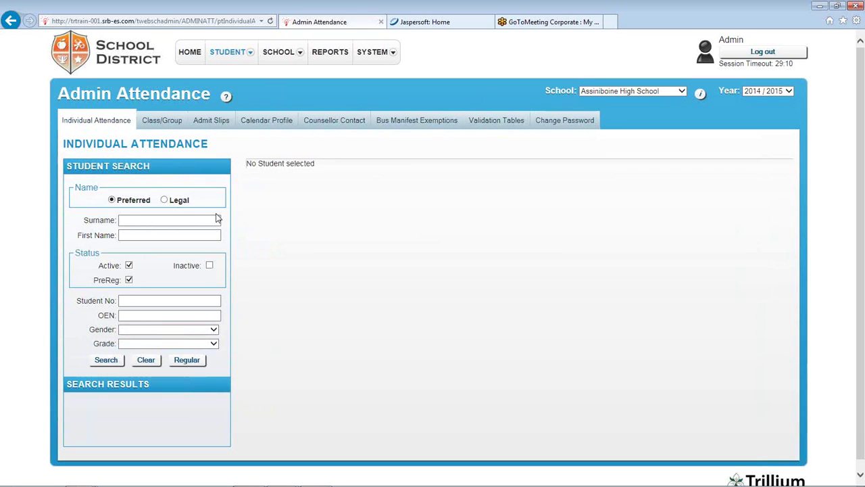
# Try the Surname, First Name, Student No and OEN fields, then search by Name 'a'
pyautogui.click(150, 216)
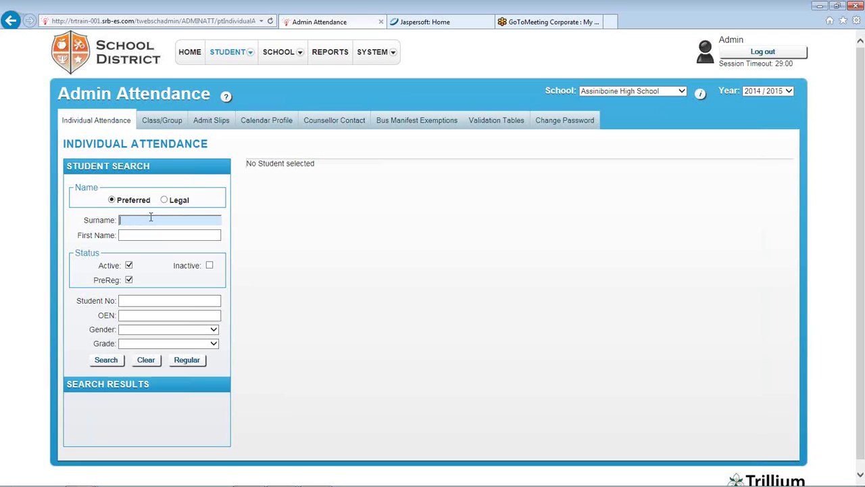
pyautogui.click(156, 236)
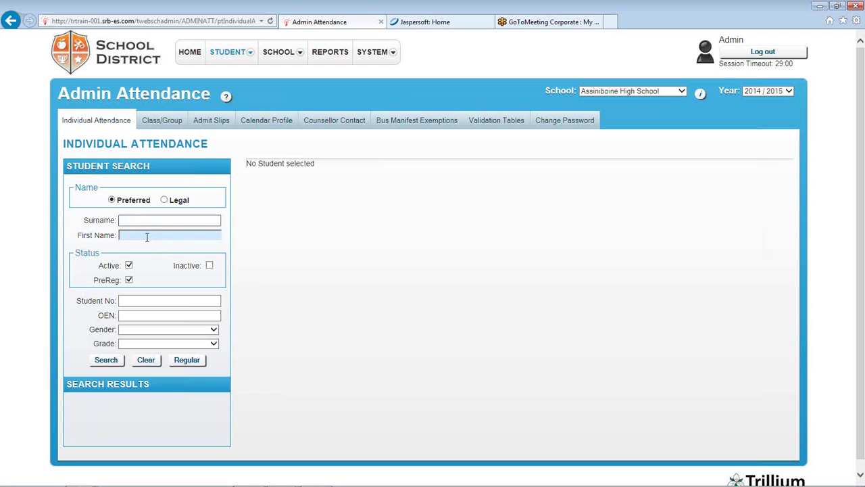
pyautogui.click(164, 301)
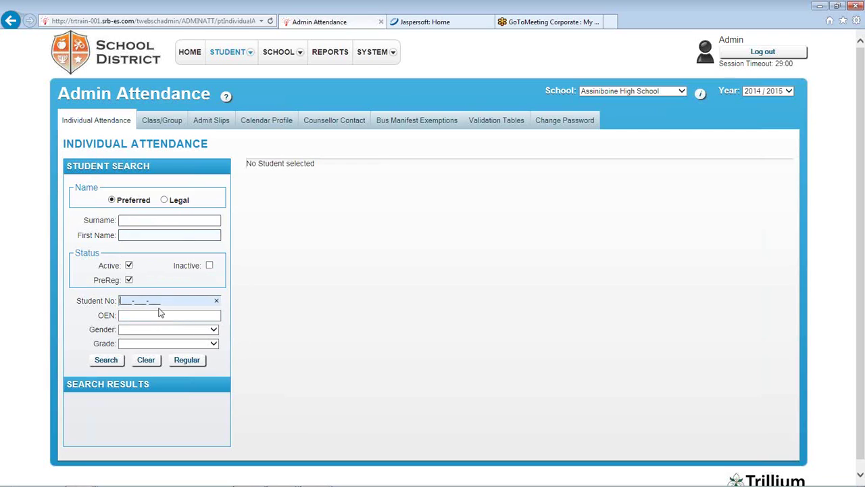
pyautogui.click(157, 315)
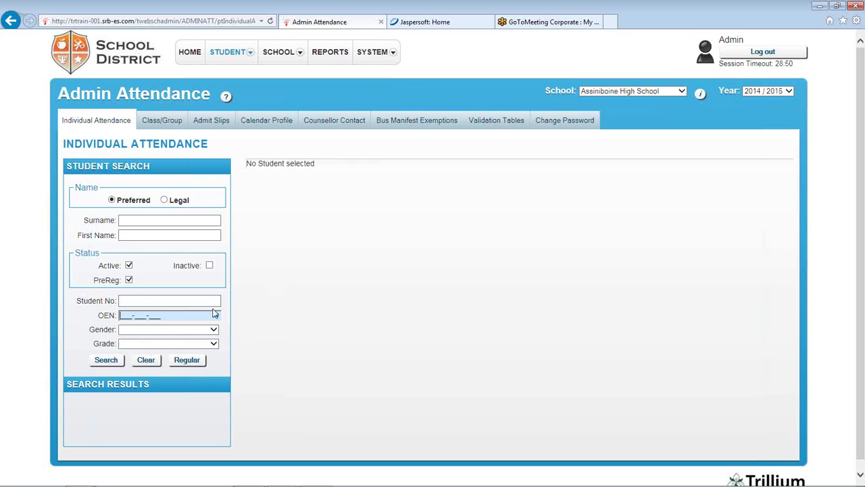
pyautogui.click(187, 360)
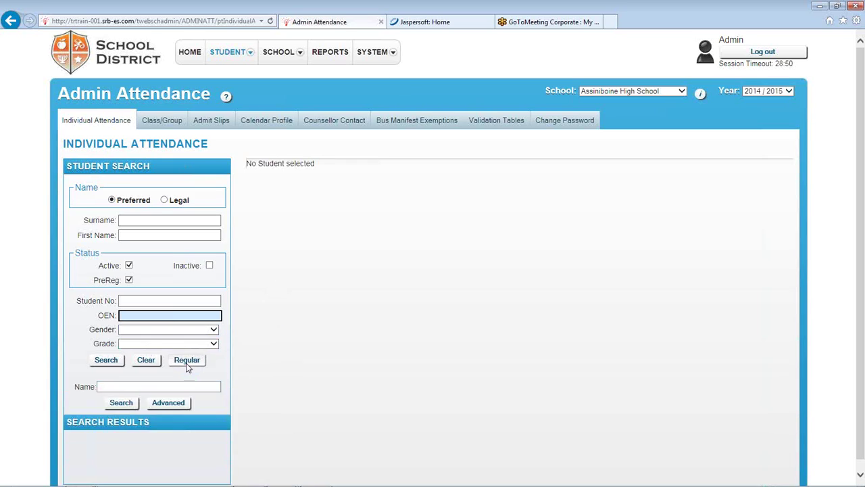
pyautogui.click(164, 184)
pyautogui.write('a')
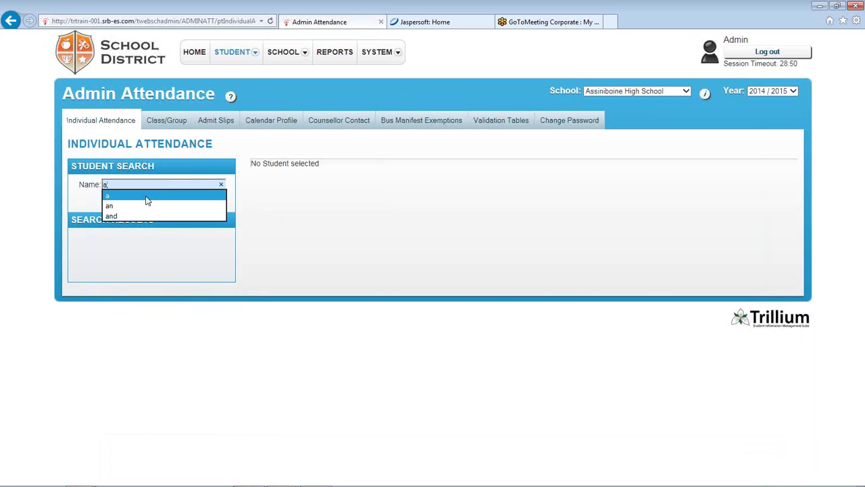
# Run the student search for 'a' and scroll through the Search Results
pyautogui.click(147, 196)
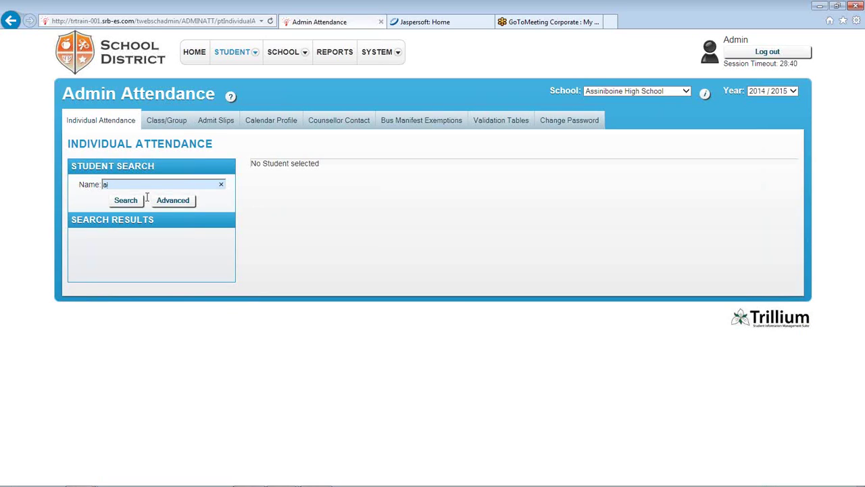
pyautogui.click(122, 199)
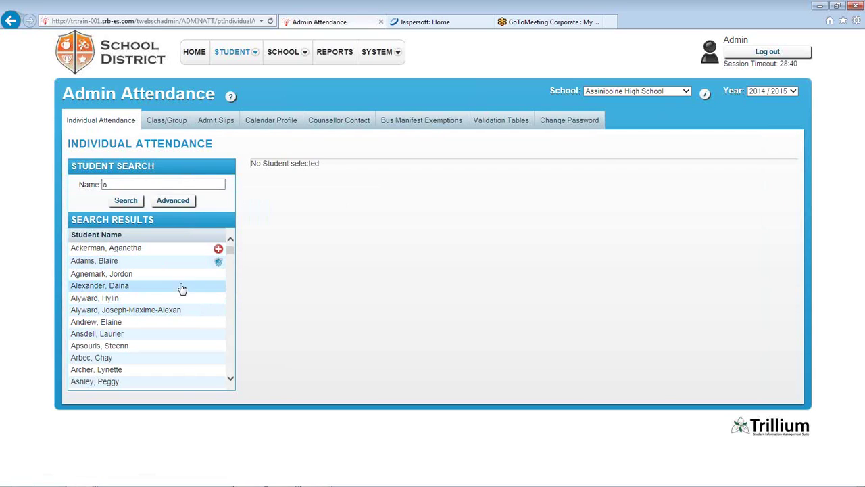
pyautogui.moveTo(231, 253)
pyautogui.mouseDown()
pyautogui.moveTo(230, 369)
pyautogui.moveTo(234, 251)
pyautogui.mouseUp()
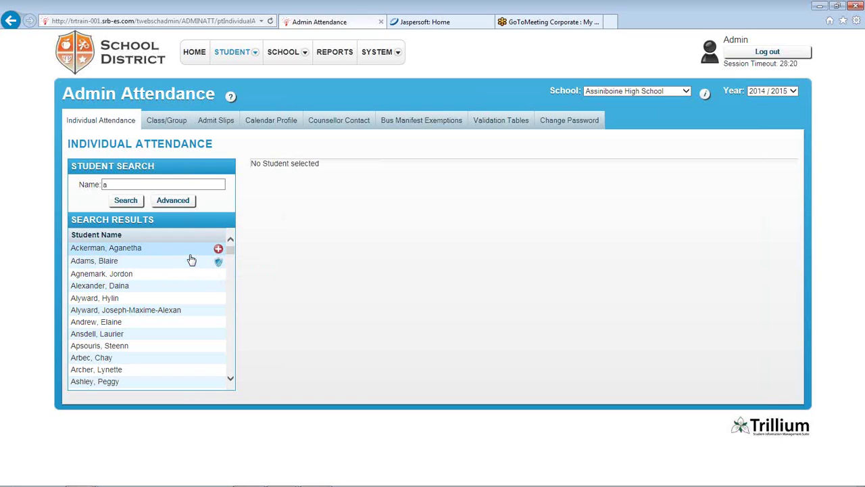
# Open the first student's record, toggle Attendance Details and Phone List, and add an entry
pyautogui.click(149, 250)
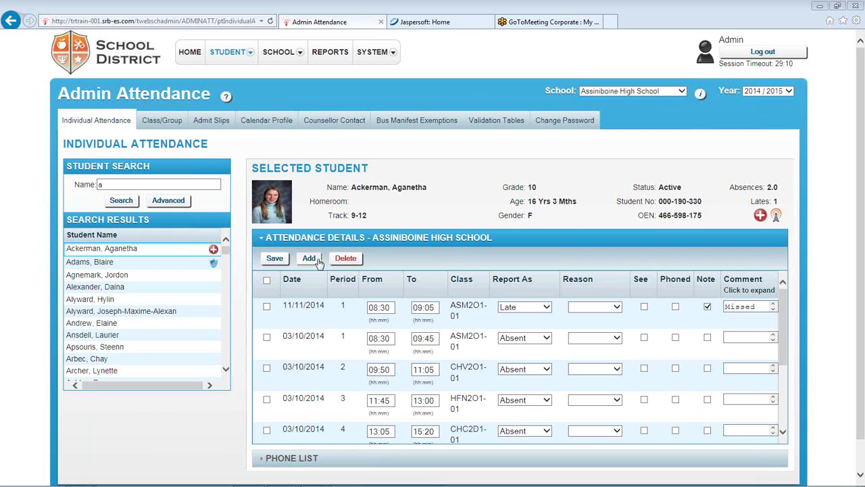
pyautogui.click(390, 244)
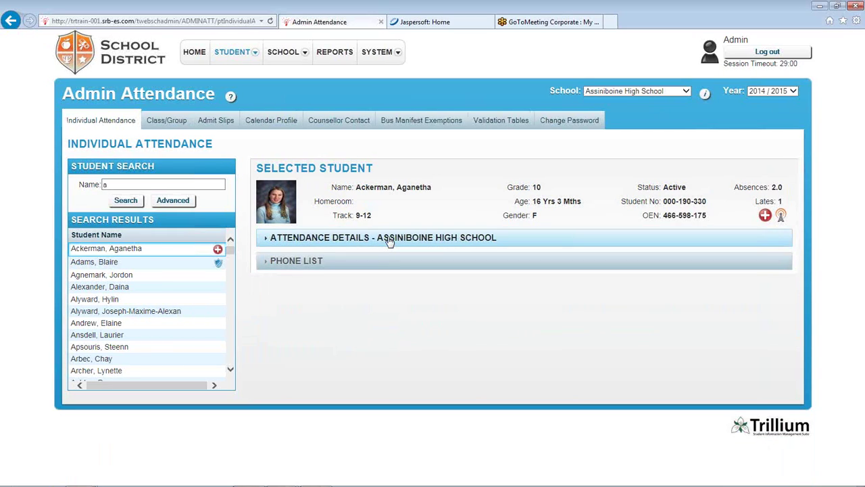
pyautogui.click(336, 265)
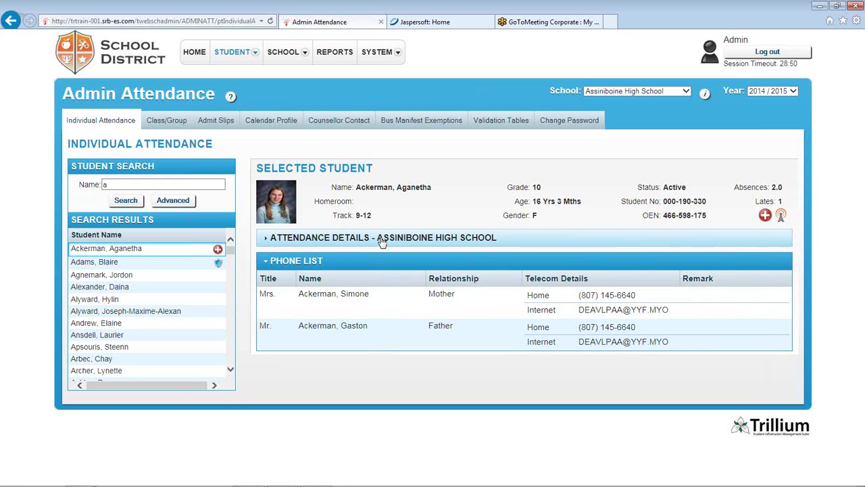
pyautogui.click(382, 240)
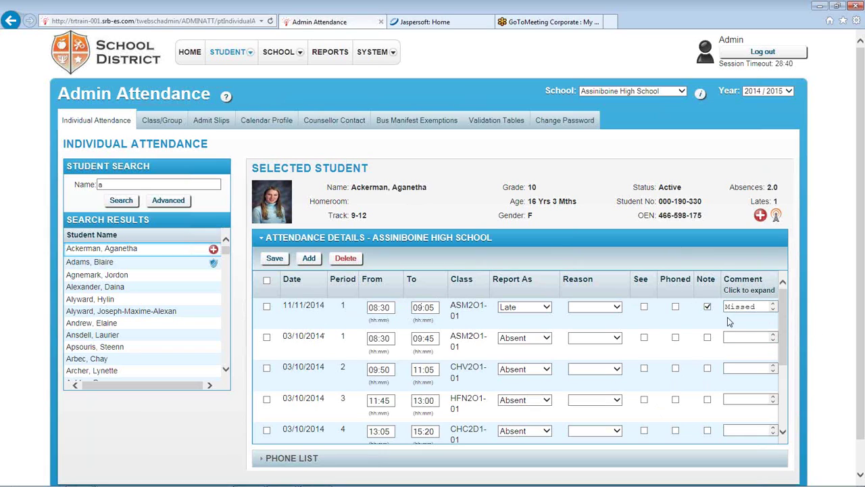
pyautogui.moveTo(784, 326); pyautogui.dragTo(795, 307)
pyautogui.click(309, 259)
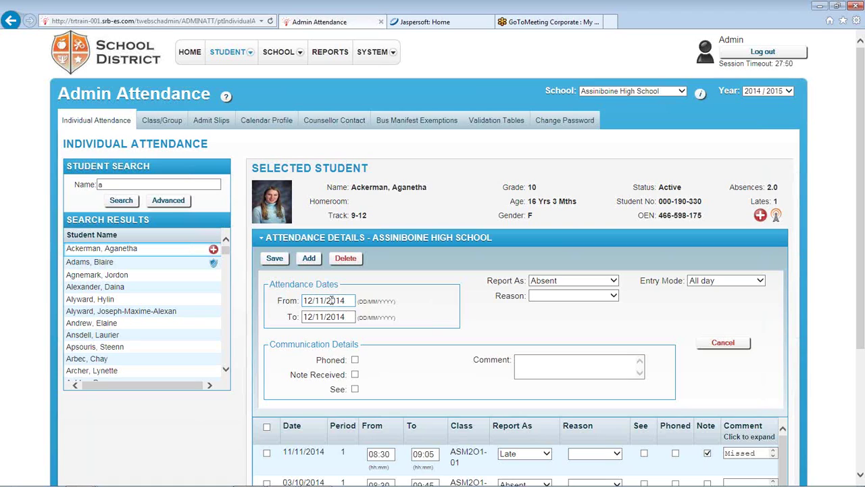
# Set the new entry's date to 12/11/2014 using the calendar
pyautogui.click(331, 300)
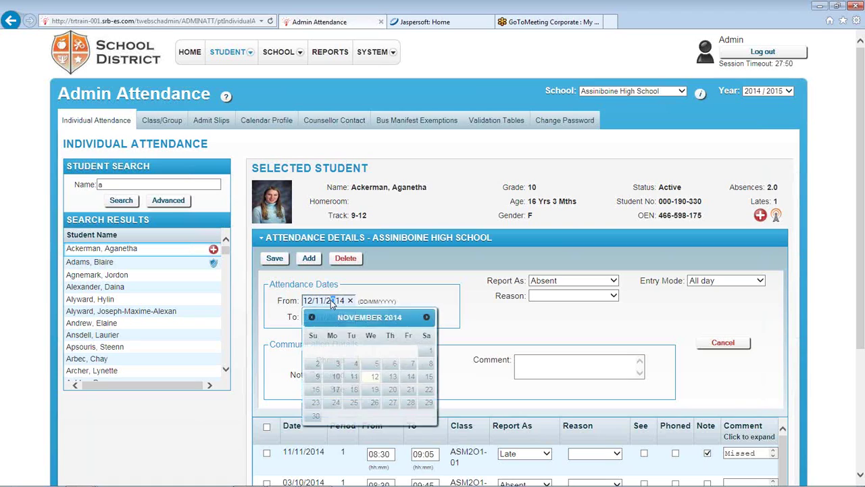
pyautogui.click(331, 301)
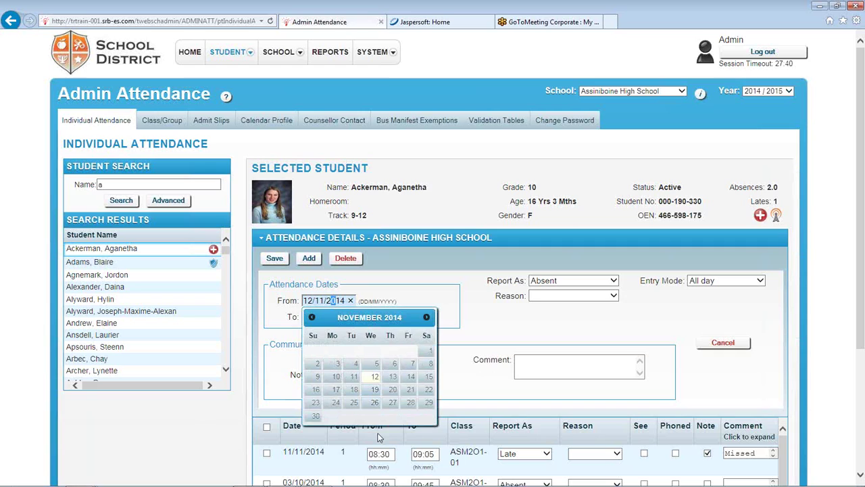
pyautogui.click(350, 380)
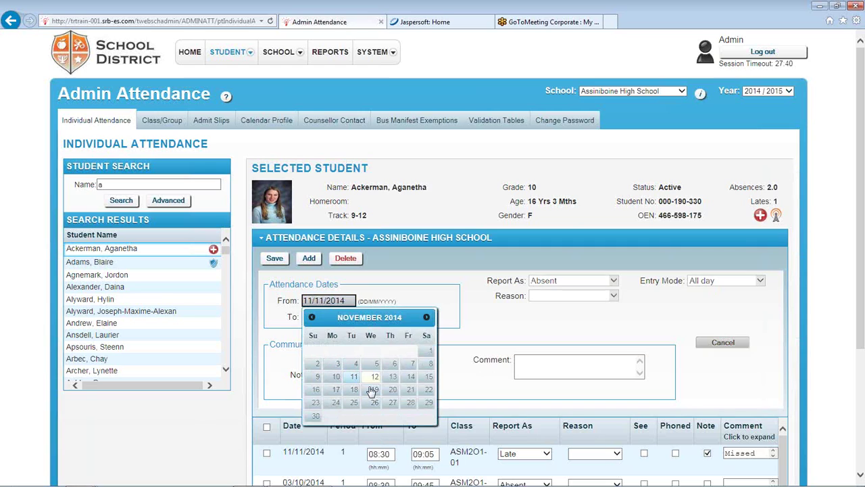
pyautogui.click(344, 302)
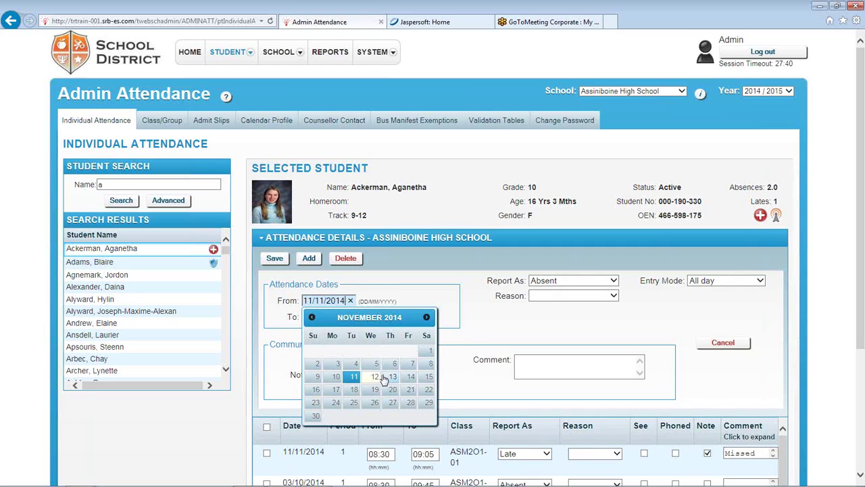
pyautogui.click(374, 377)
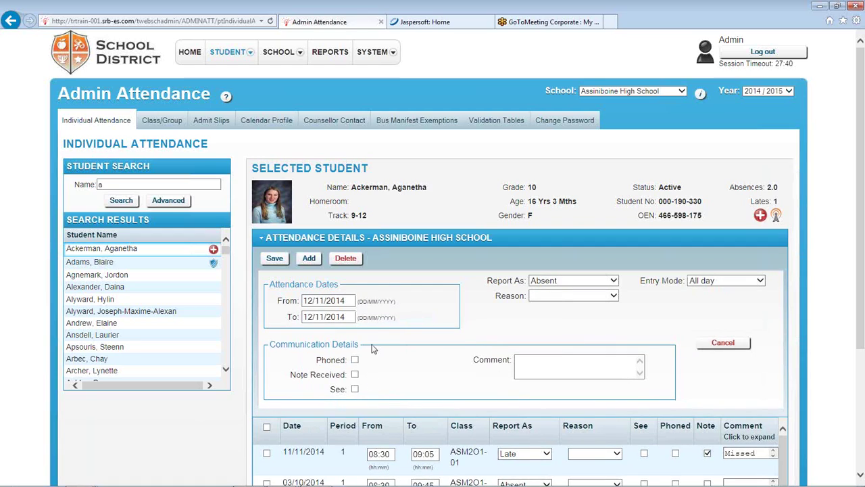
pyautogui.click(347, 301)
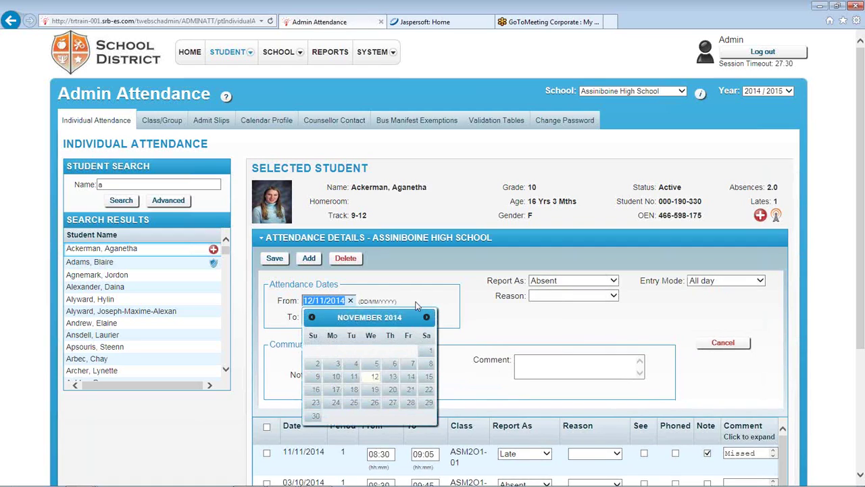
pyautogui.click(469, 298)
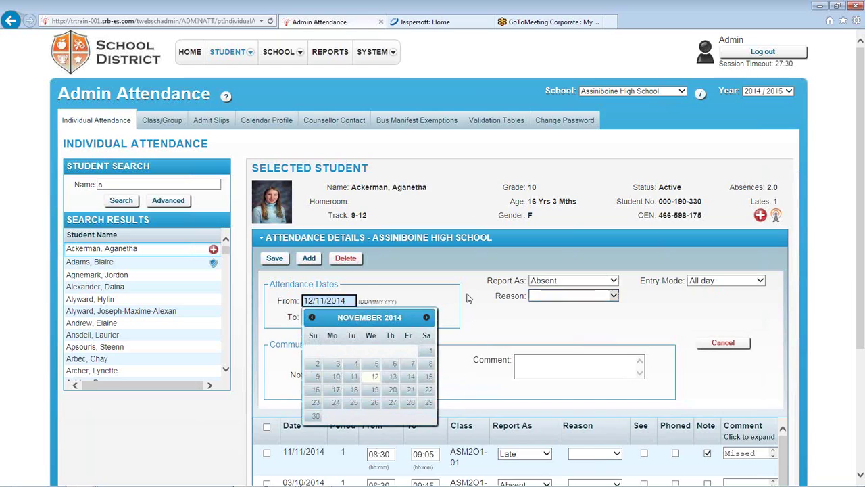
pyautogui.click(558, 294)
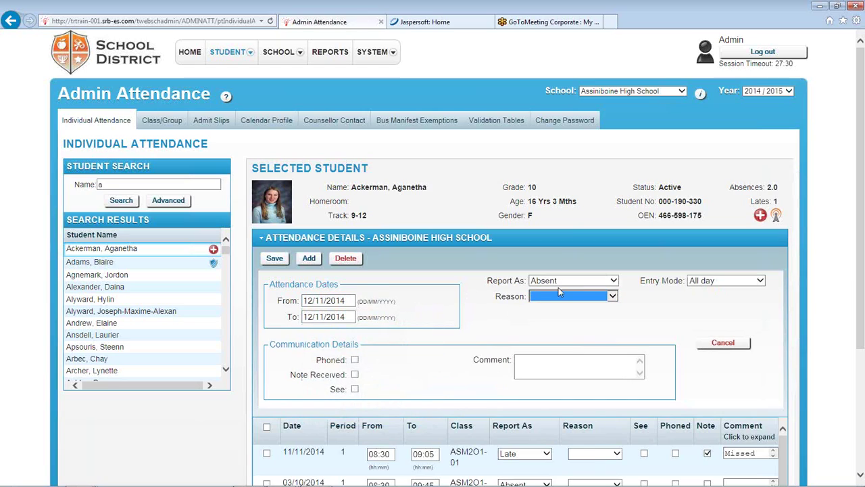
# Report the entry as Late for period 2 with reason Slept In
pyautogui.click(598, 281)
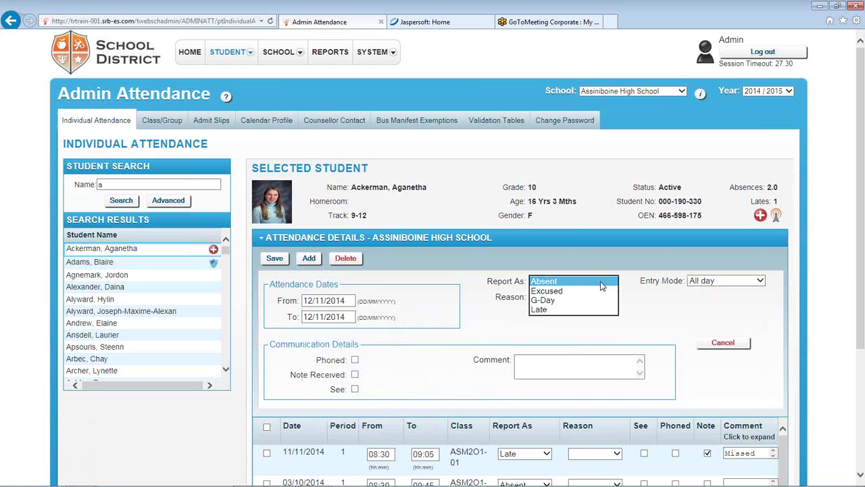
pyautogui.click(577, 311)
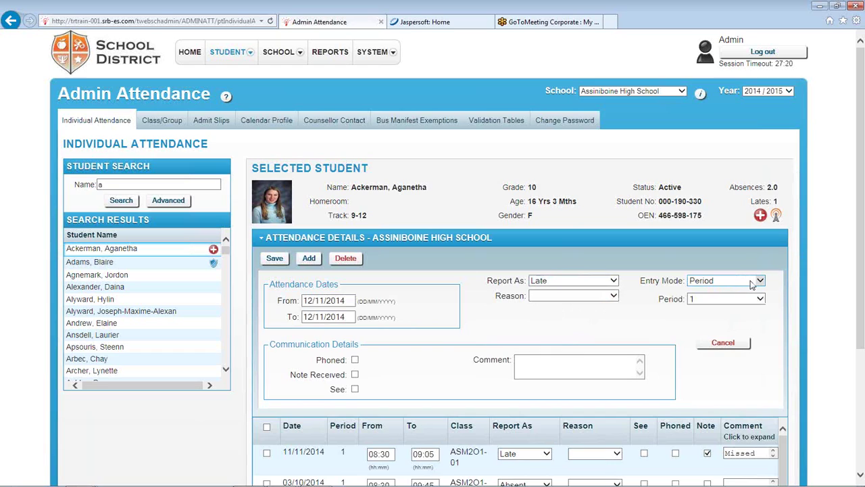
pyautogui.click(752, 284)
pyautogui.click(757, 299)
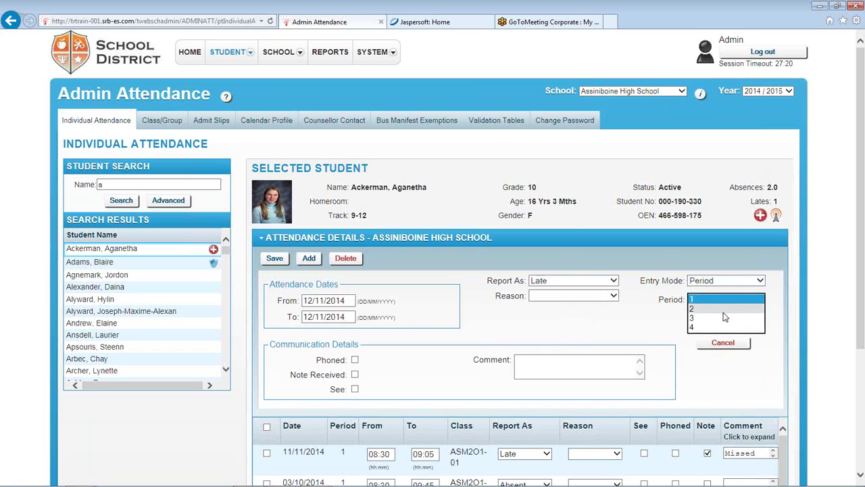
pyautogui.click(723, 309)
pyautogui.click(612, 296)
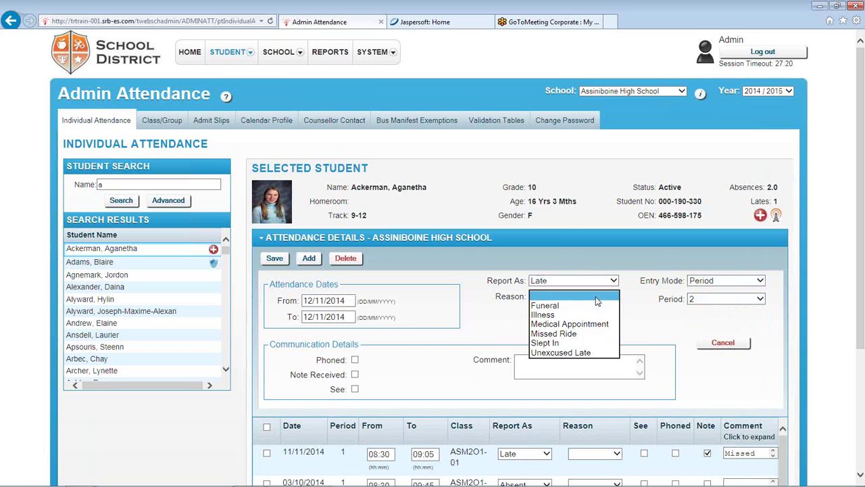
pyautogui.click(560, 343)
pyautogui.click(591, 333)
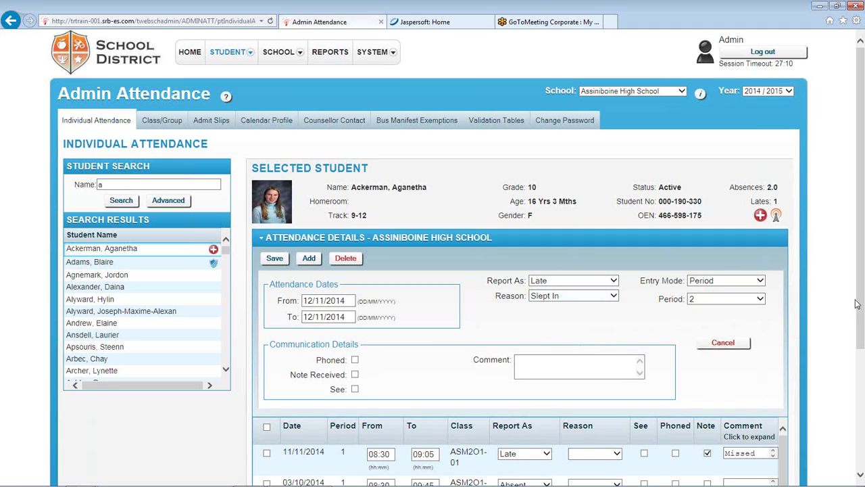
pyautogui.moveTo(860, 309); pyautogui.dragTo(859, 330)
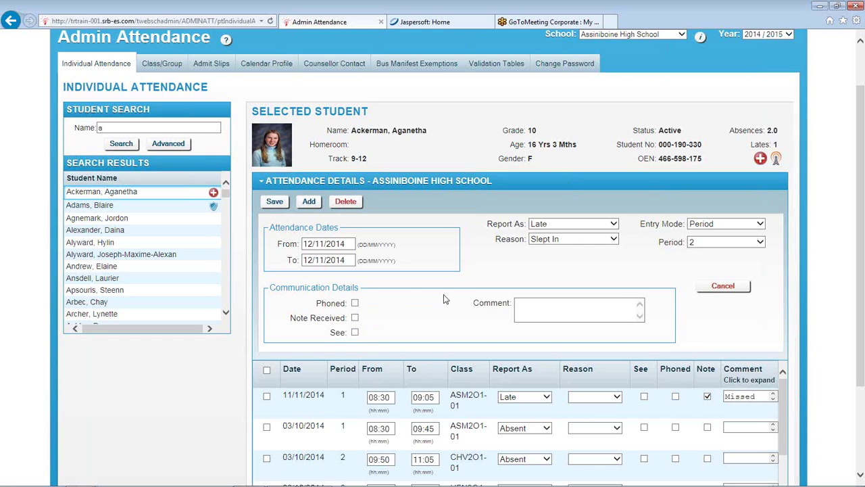
# Enter 'test comment' in the entry's Comment box
pyautogui.click(542, 308)
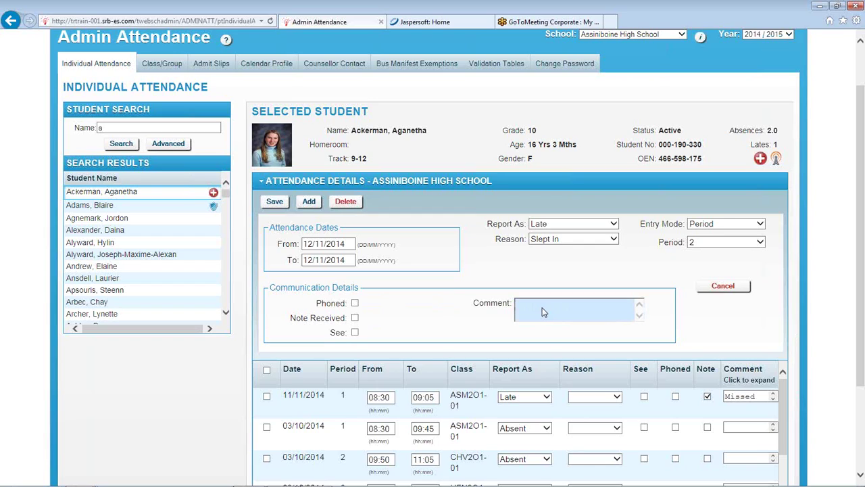
pyautogui.write('testing')
pyautogui.press('BackSpace')
pyautogui.press('BackSpace')
pyautogui.press('BackSpace')
pyautogui.write('comment')
# Save the Late entry and tick the new 12/11/2014 record's checkbox
pyautogui.click(281, 207)
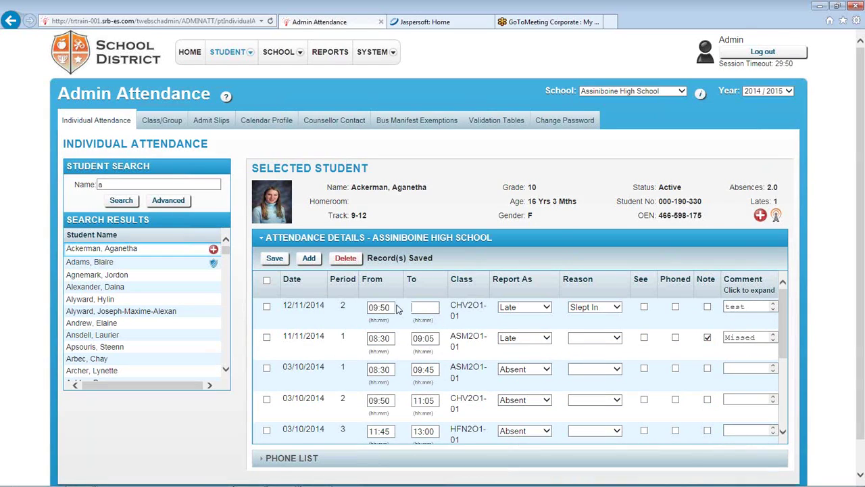
pyautogui.click(426, 309)
pyautogui.click(266, 306)
# Delete the 12/11/2014 Slept In attendance record and switch to Class/Group attendance
pyautogui.click(267, 280)
pyautogui.click(267, 281)
pyautogui.click(267, 281)
pyautogui.click(267, 281)
pyautogui.click(266, 307)
pyautogui.click(346, 259)
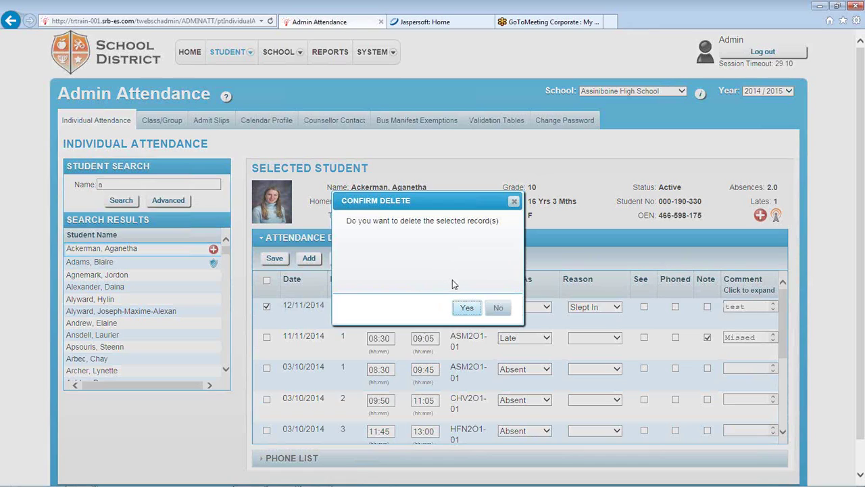
pyautogui.click(466, 310)
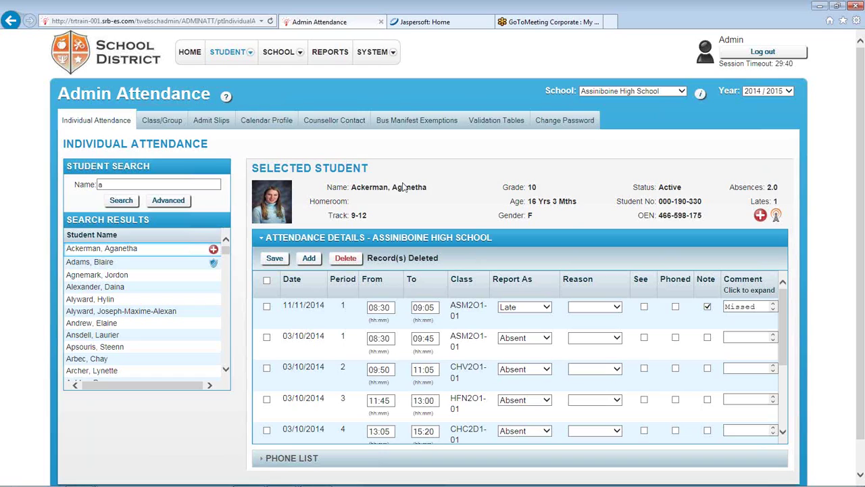
pyautogui.click(164, 123)
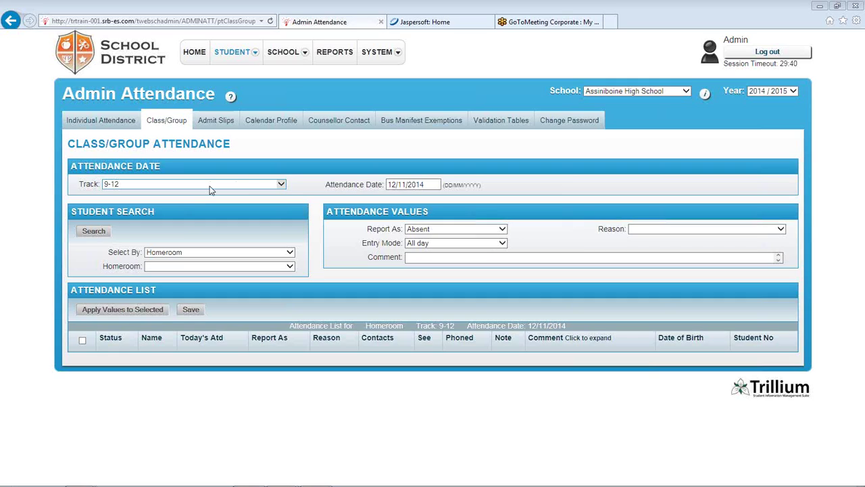
# Keep track 9-12 and set the attendance date to 12 November 2014
pyautogui.click(281, 185)
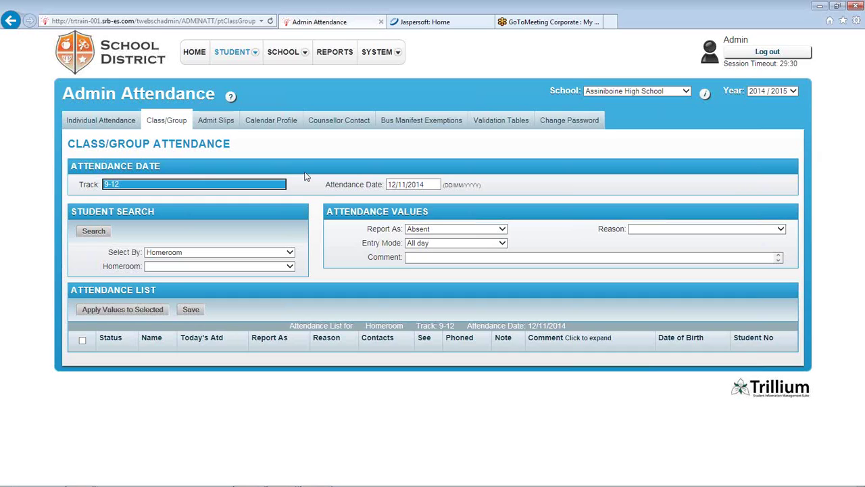
pyautogui.click(446, 210)
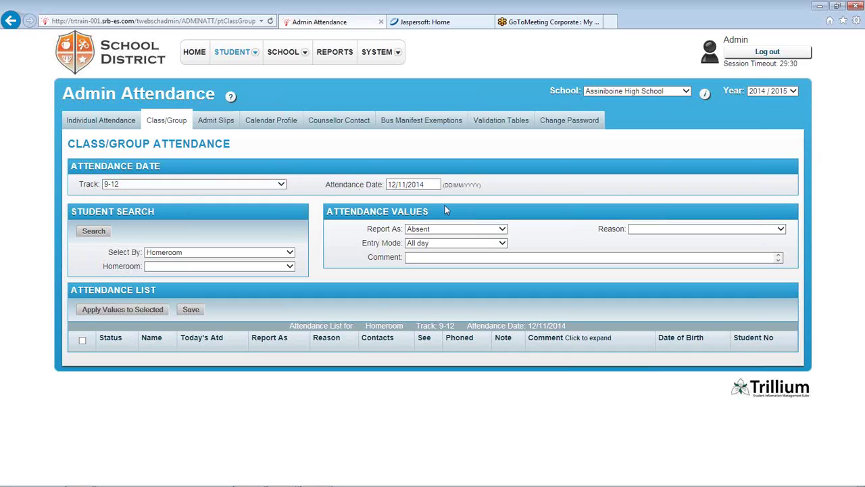
pyautogui.click(413, 186)
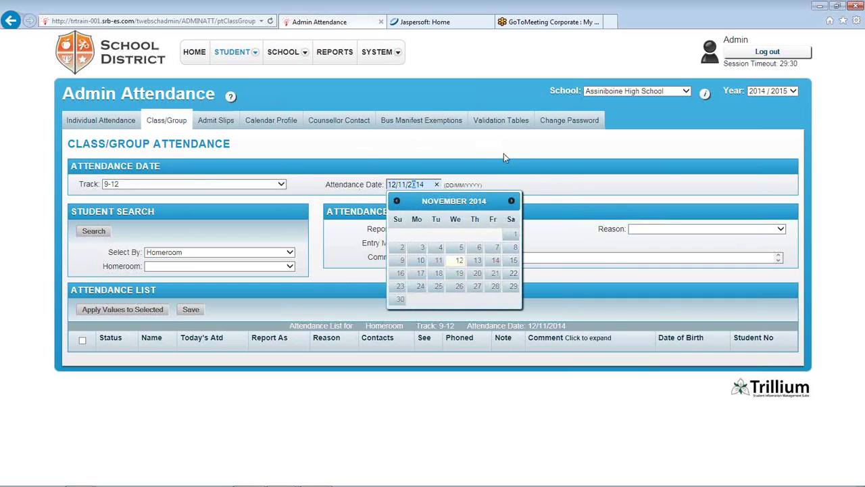
pyautogui.click(458, 260)
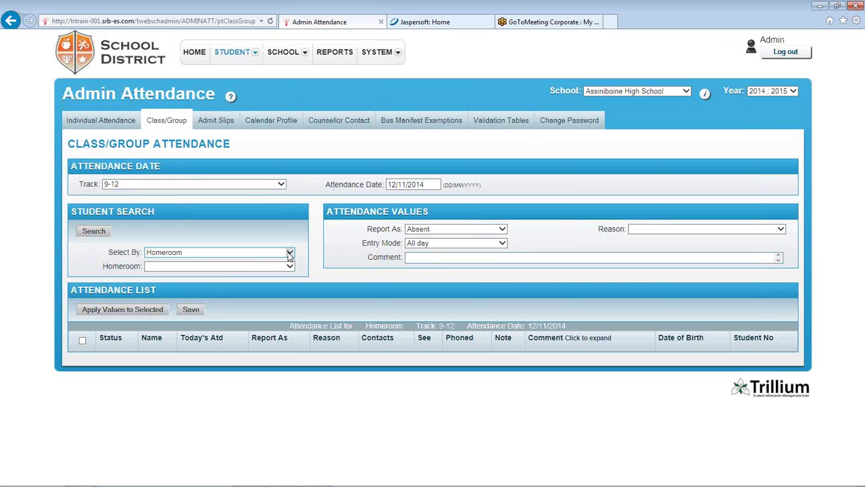
# Select students by Class, choose ASM2O1-01, and search to list its students
pyautogui.click(289, 252)
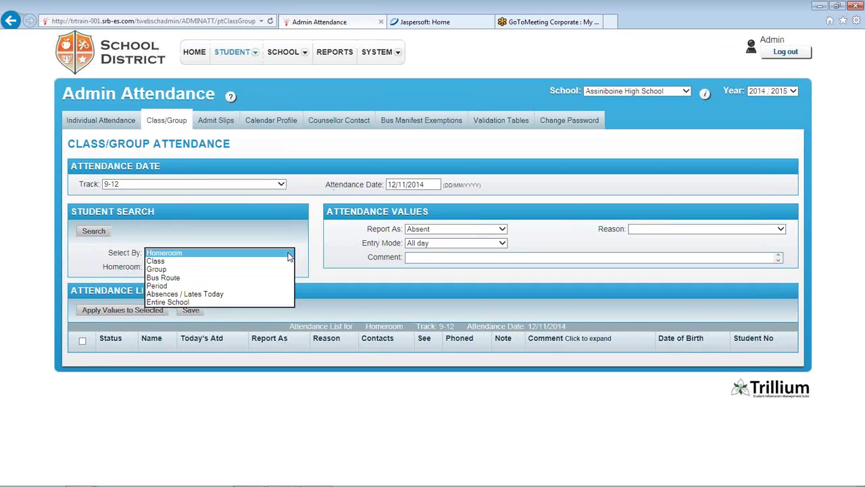
pyautogui.click(250, 262)
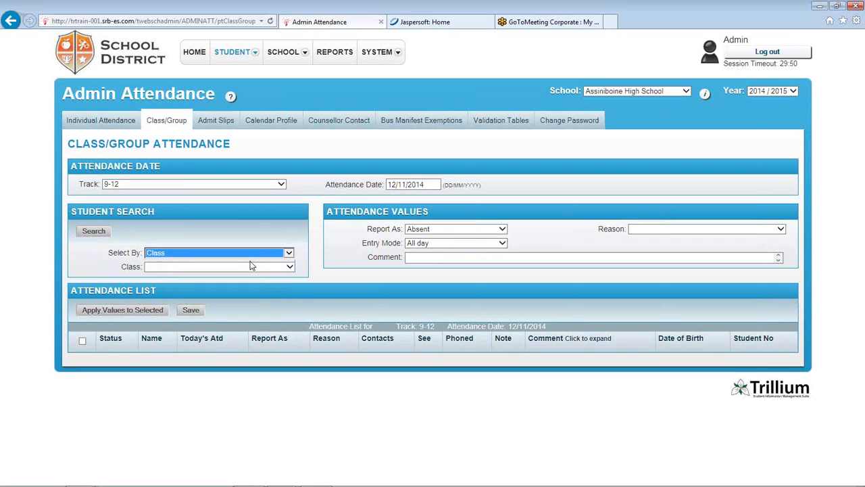
pyautogui.click(289, 266)
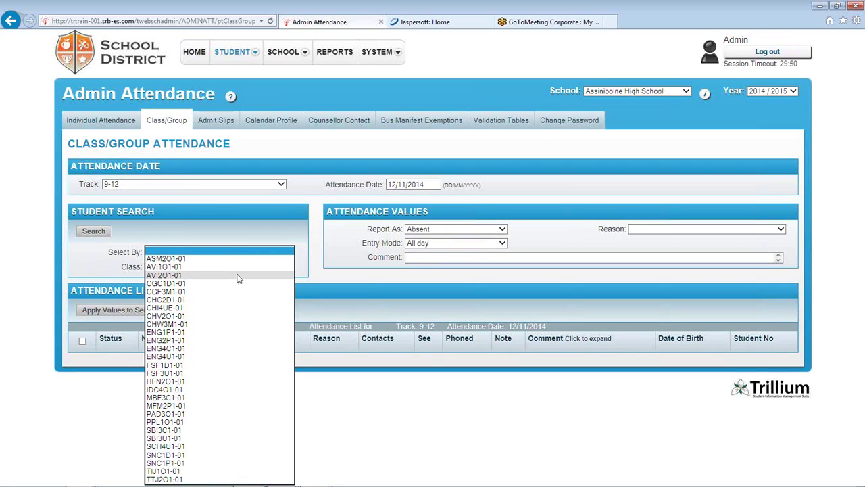
pyautogui.click(206, 259)
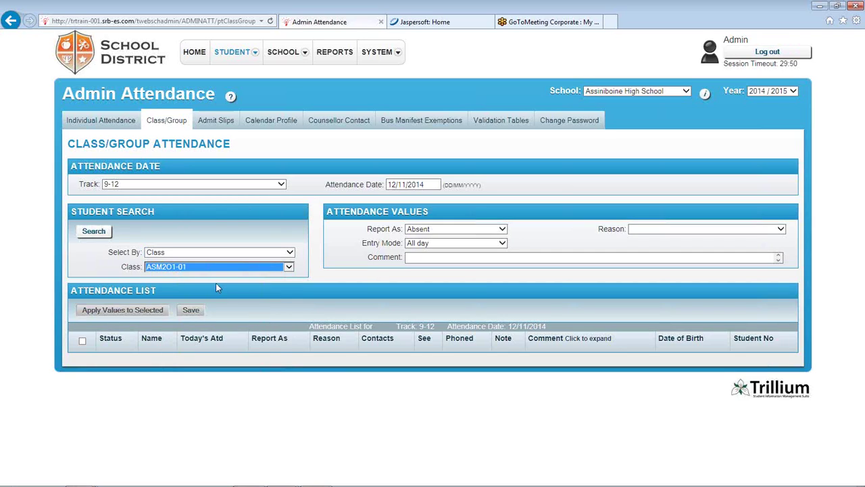
pyautogui.click(94, 233)
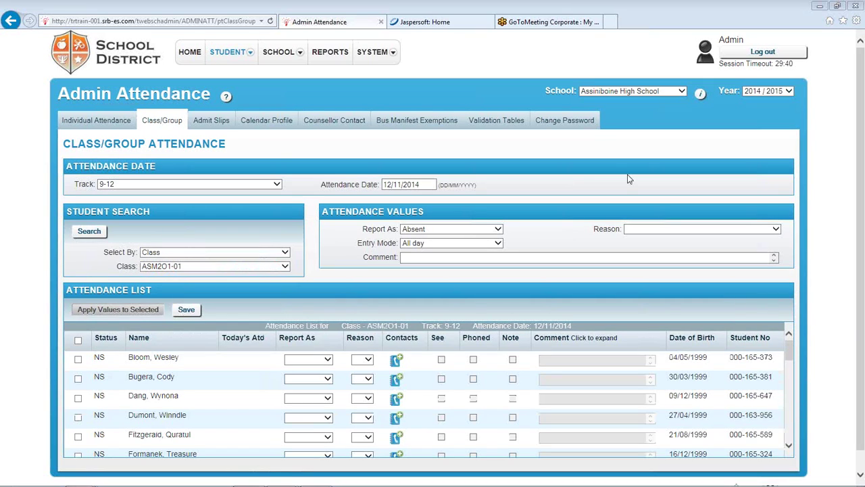
pyautogui.scroll(-1, 860, 373)
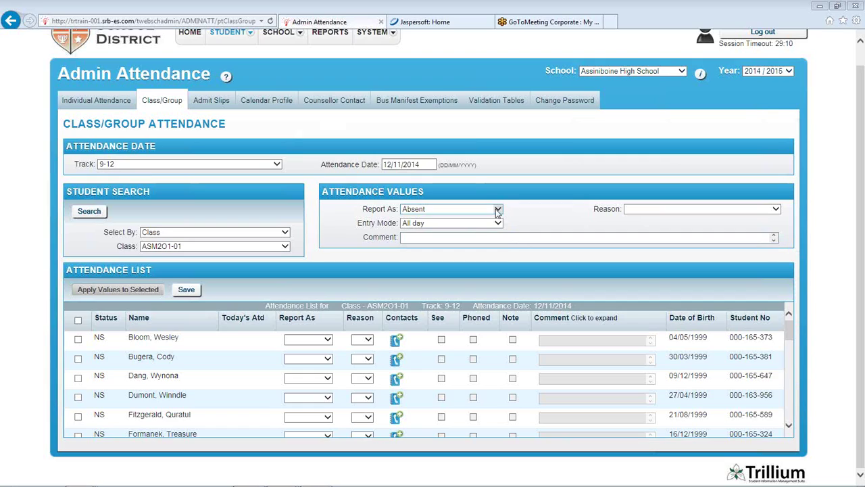
pyautogui.click(498, 209)
pyautogui.click(678, 212)
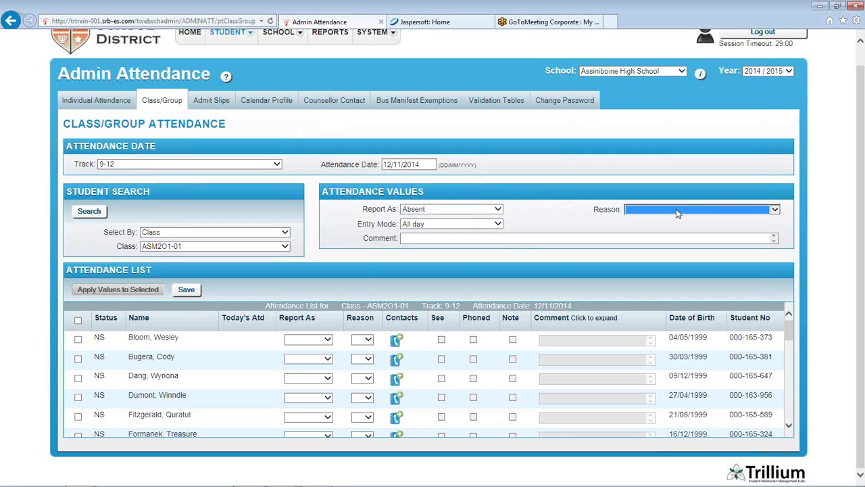
# Set entry mode All day, reason Unexcused Absence, and comment 'test'
pyautogui.click(497, 223)
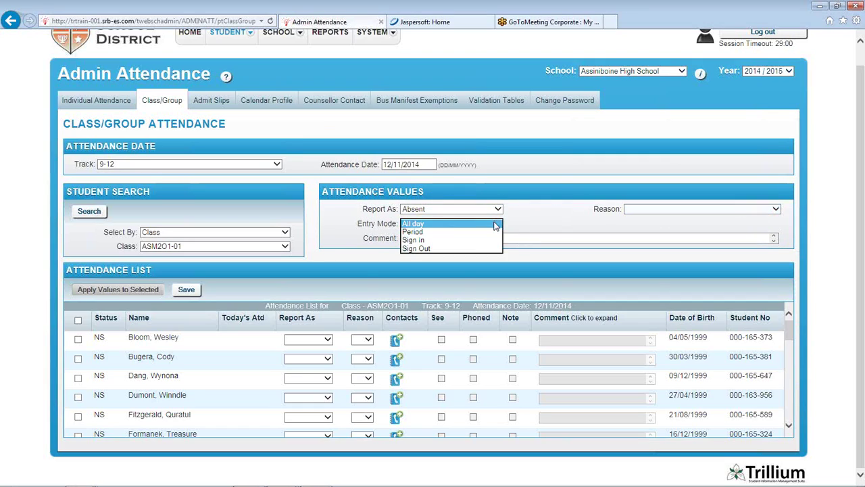
pyautogui.click(496, 225)
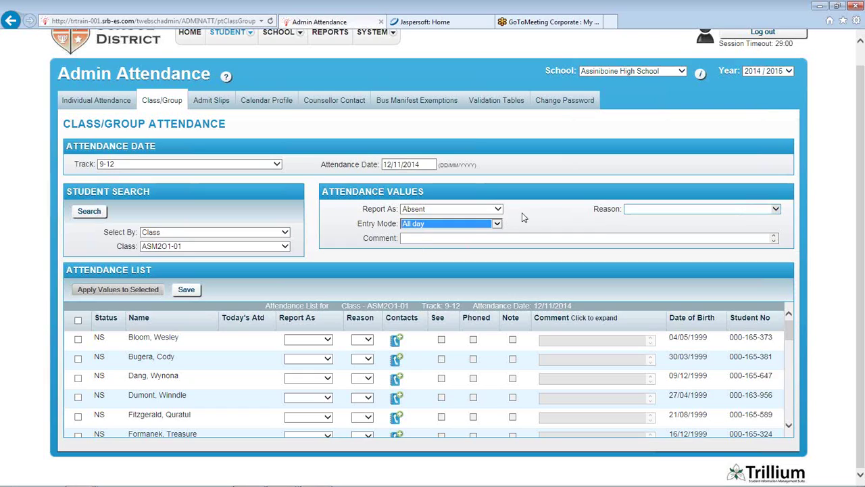
pyautogui.click(696, 214)
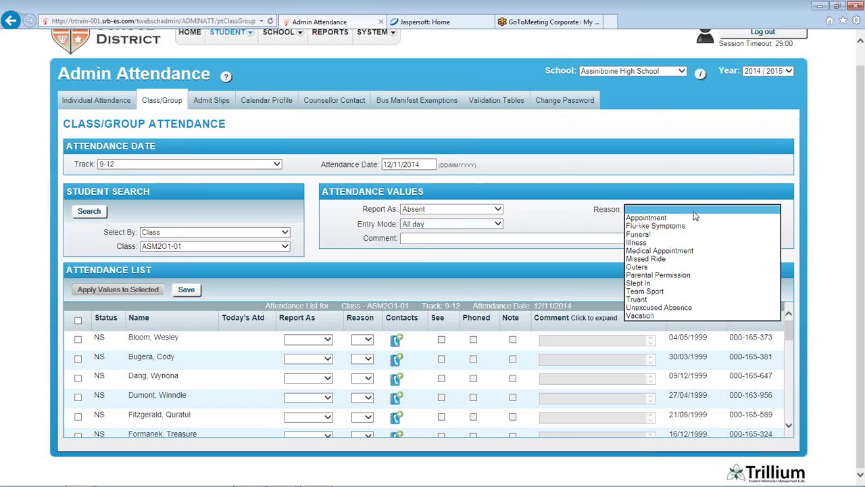
pyautogui.click(676, 308)
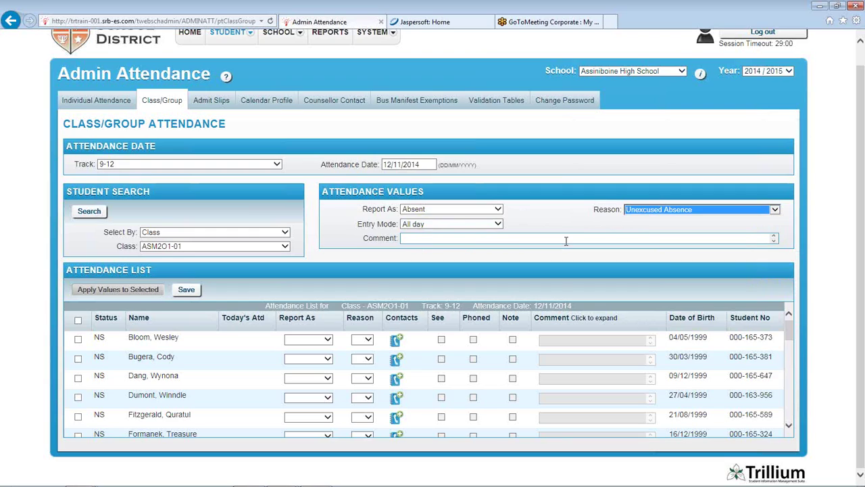
pyautogui.click(422, 237)
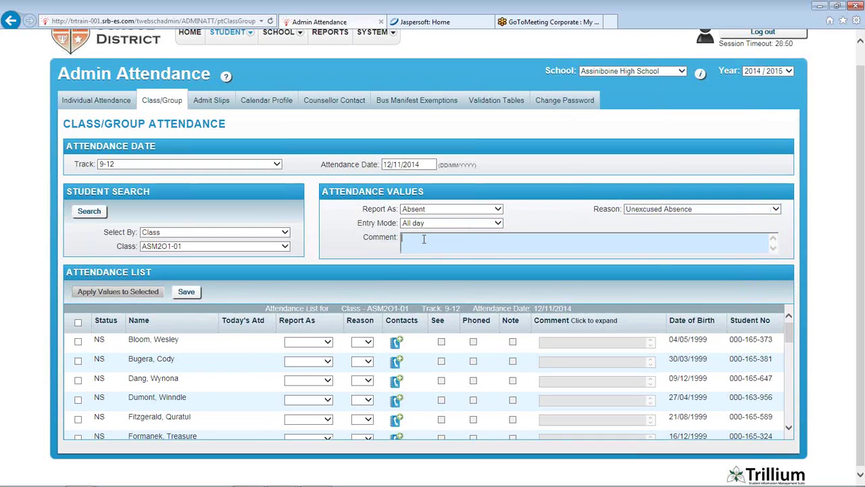
pyautogui.write('test')
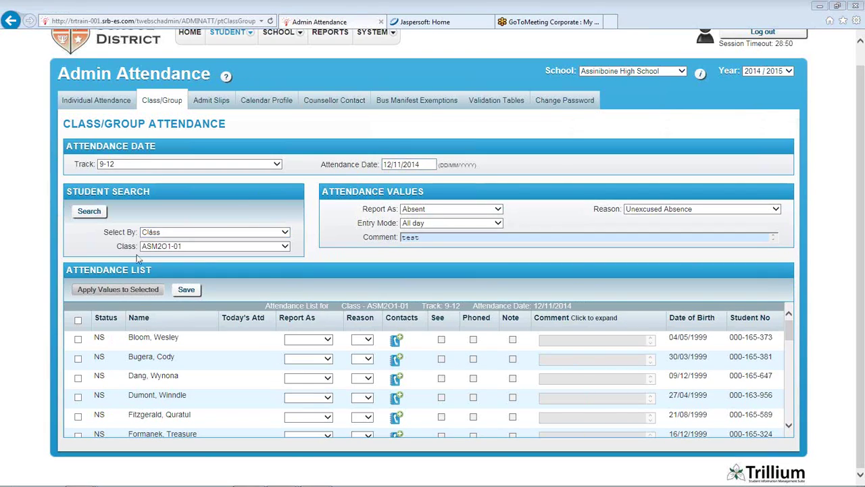
# Apply these values to the first two students and save their attendance
pyautogui.click(78, 340)
pyautogui.click(77, 359)
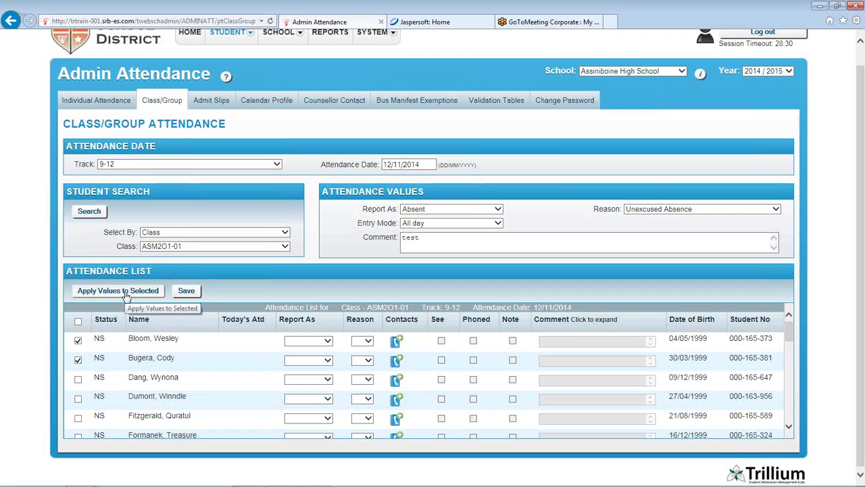
pyautogui.click(125, 292)
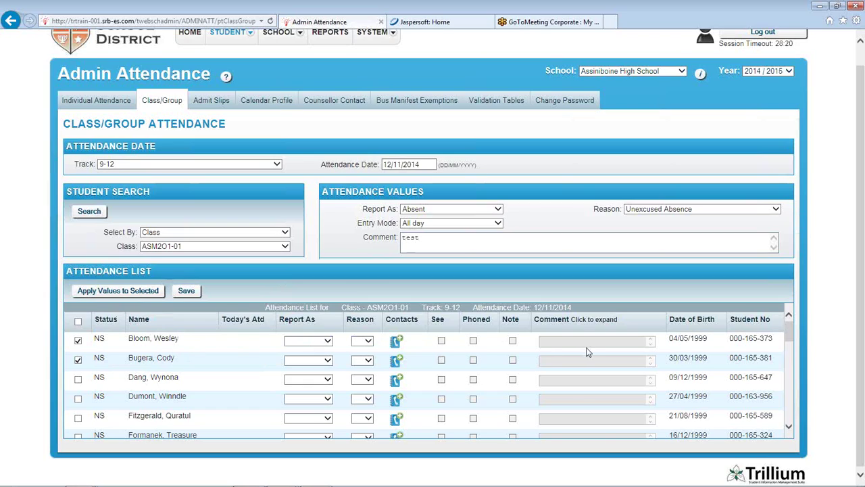
pyautogui.click(124, 294)
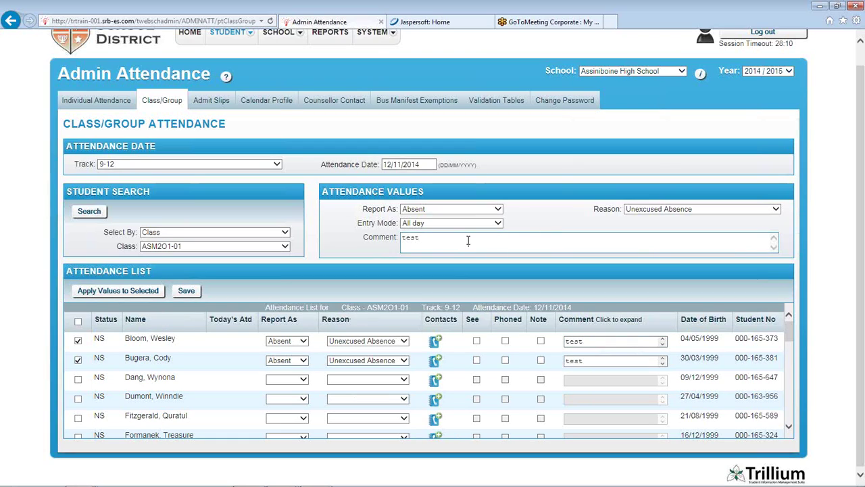
pyautogui.click(189, 296)
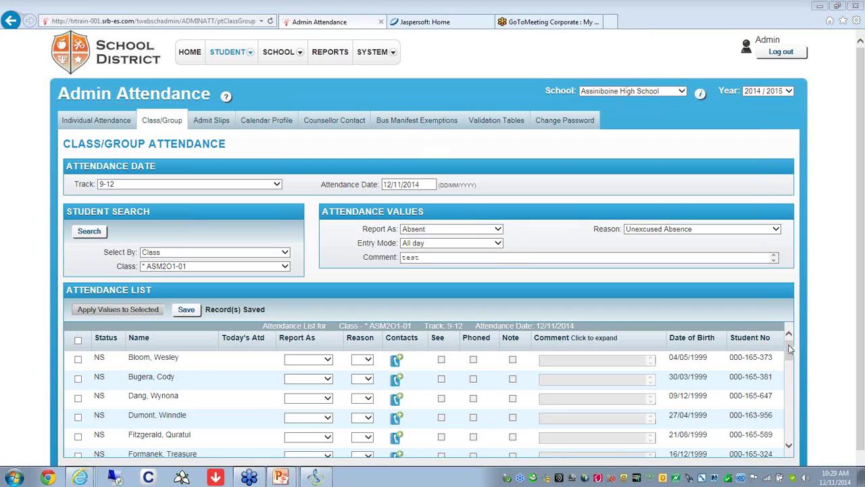
pyautogui.scroll(-5, 790, 348)
# Change the attendance date to 2 September 2014 and reload the class list
pyautogui.scroll(5, 790, 348)
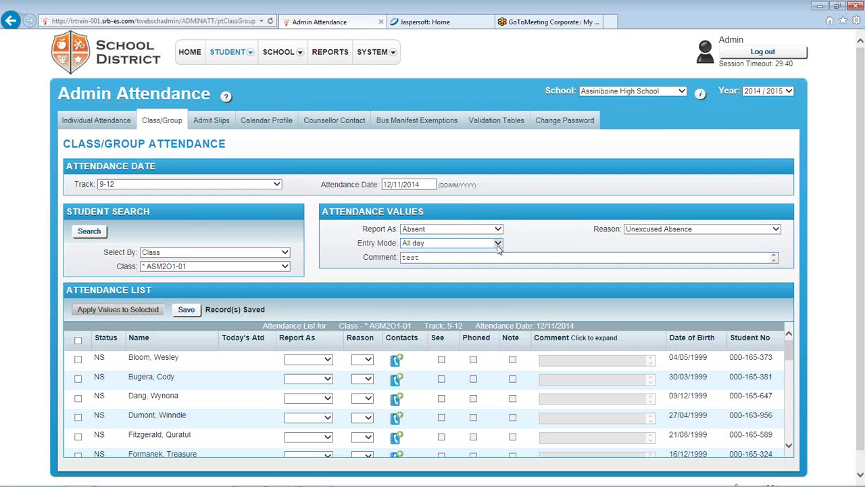
pyautogui.click(412, 184)
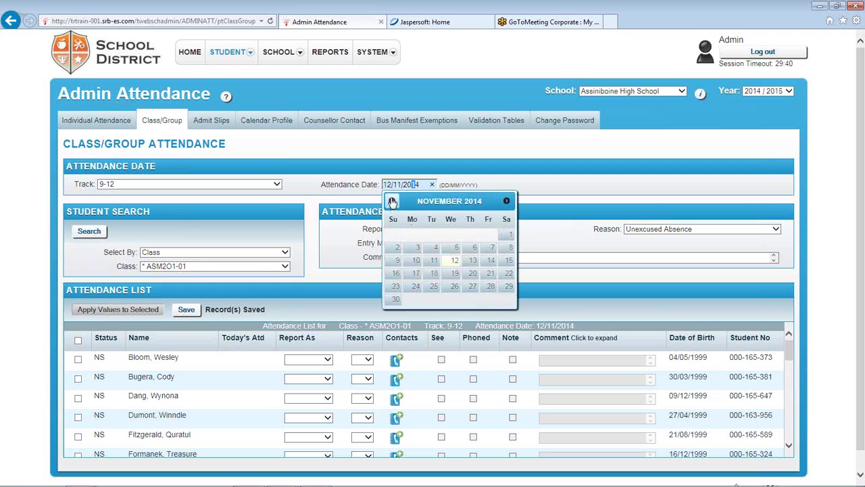
pyautogui.click(392, 201)
pyautogui.click(392, 202)
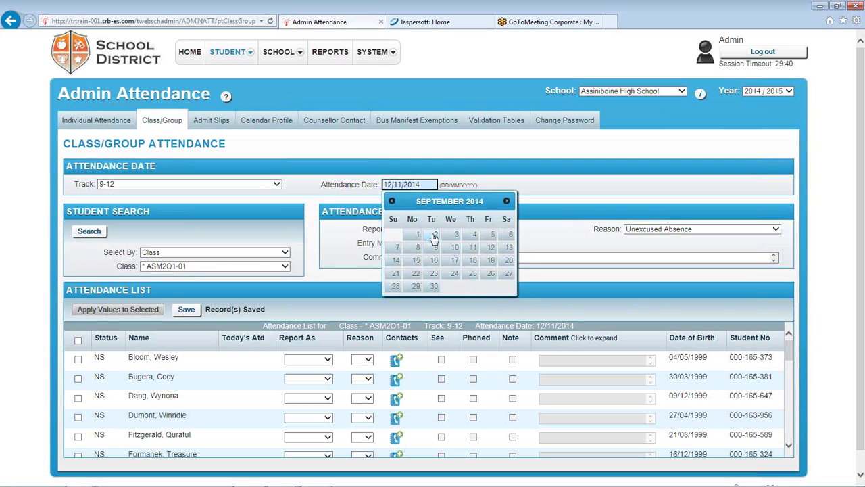
pyautogui.click(435, 237)
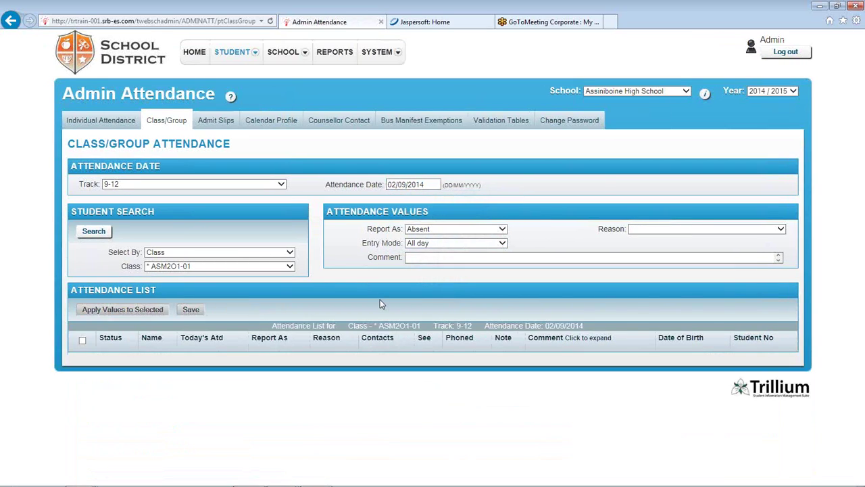
pyautogui.click(92, 232)
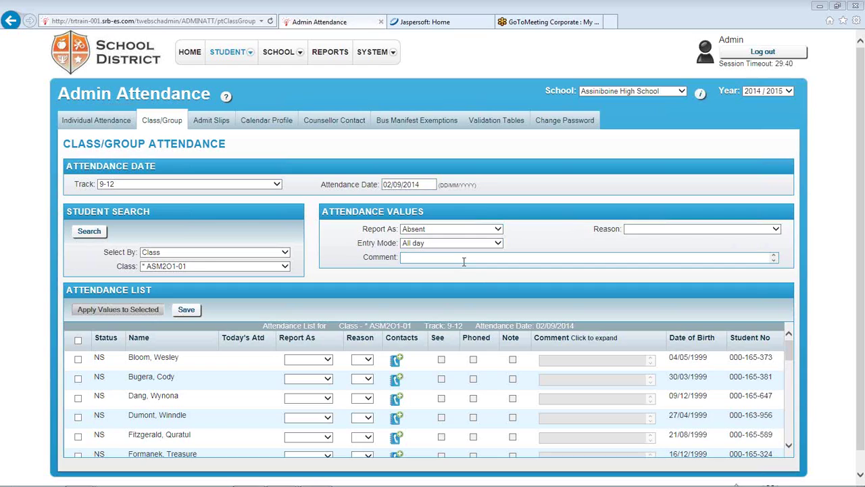
# Choose class AVI1O1-01 and search to list its students
pyautogui.click(284, 267)
pyautogui.click(231, 271)
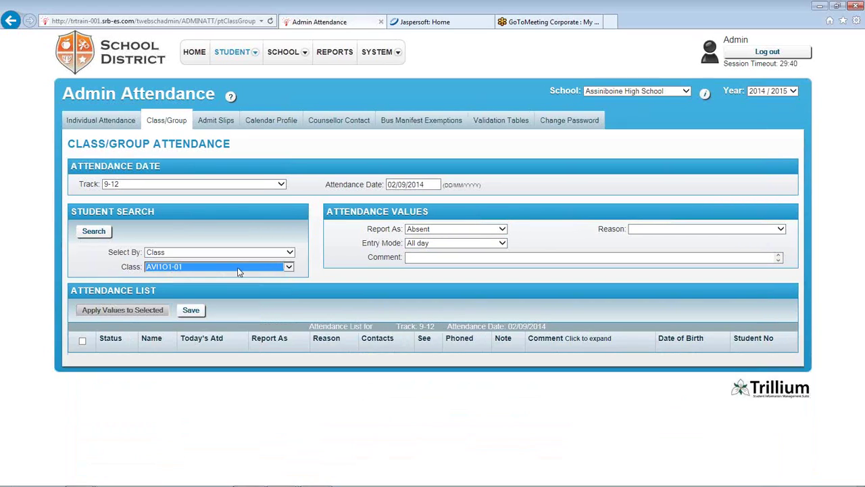
pyautogui.click(96, 234)
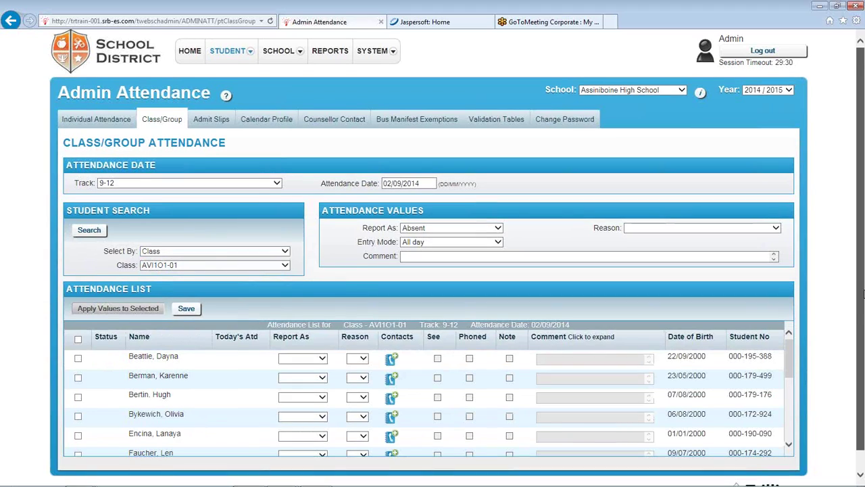
# Mark the first two AVI1O1-01 students absent for 02/09/2014 and save
pyautogui.scroll(-1, 863, 291)
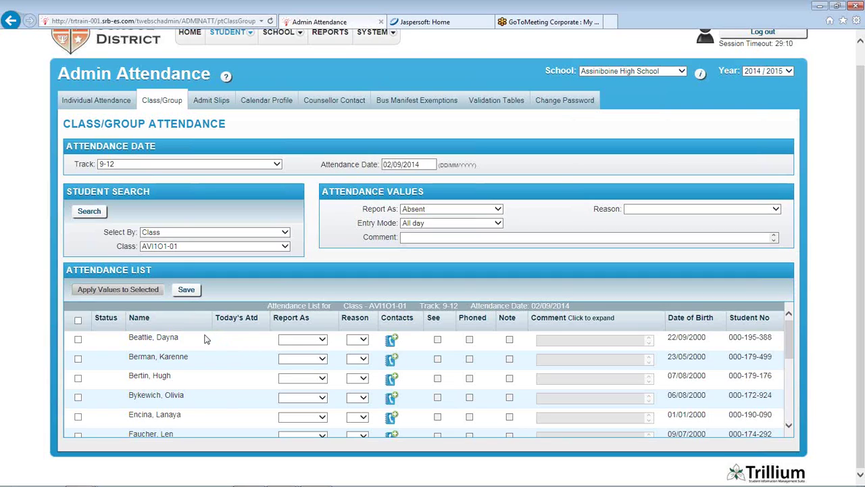
pyautogui.click(77, 339)
pyautogui.click(77, 359)
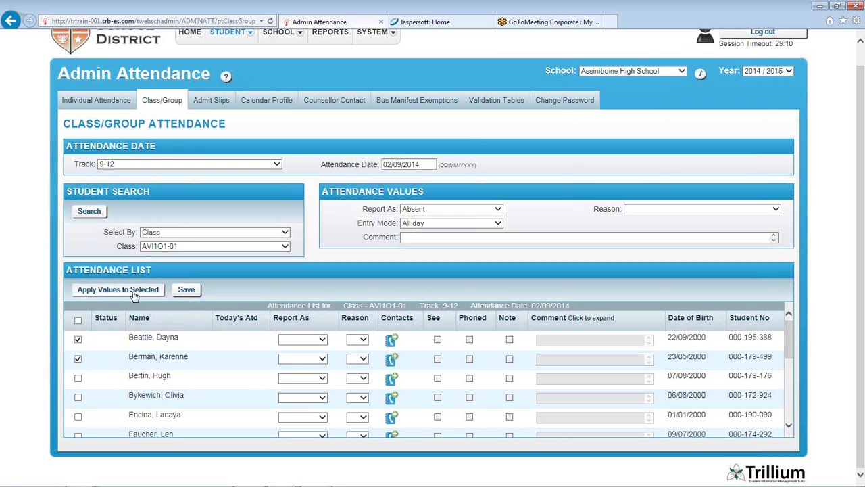
pyautogui.click(133, 295)
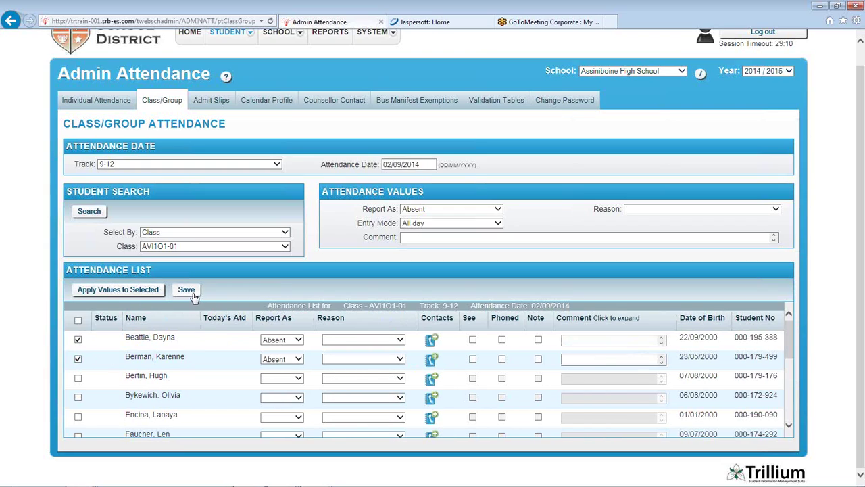
pyautogui.click(193, 294)
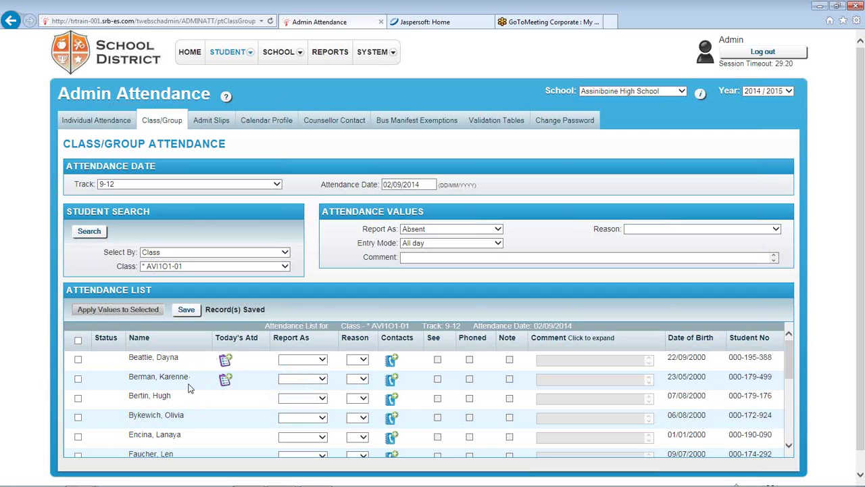
pyautogui.click(224, 361)
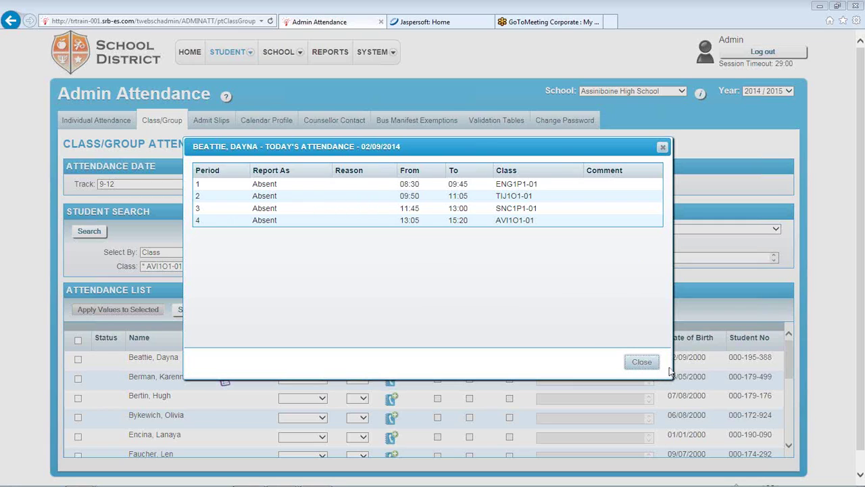
pyautogui.click(642, 362)
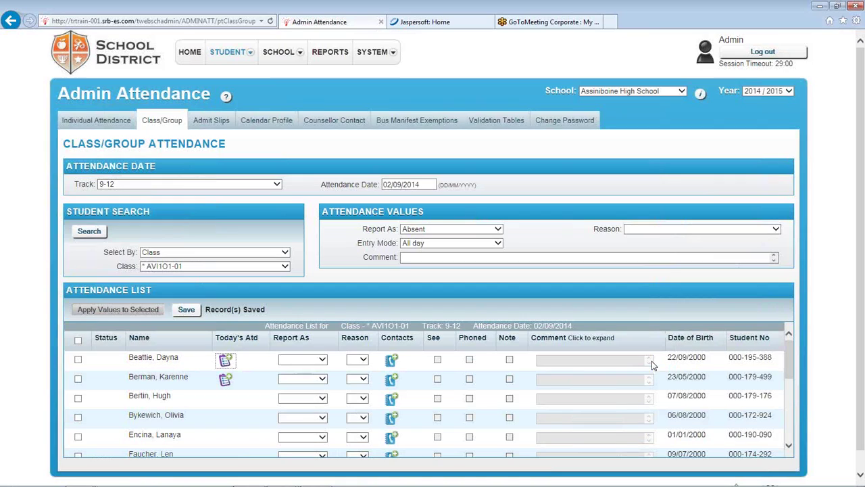
pyautogui.click(225, 380)
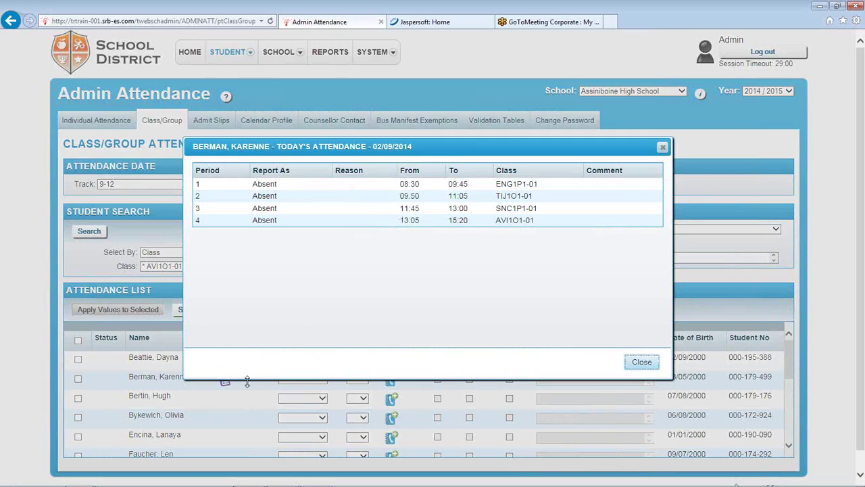
pyautogui.click(643, 365)
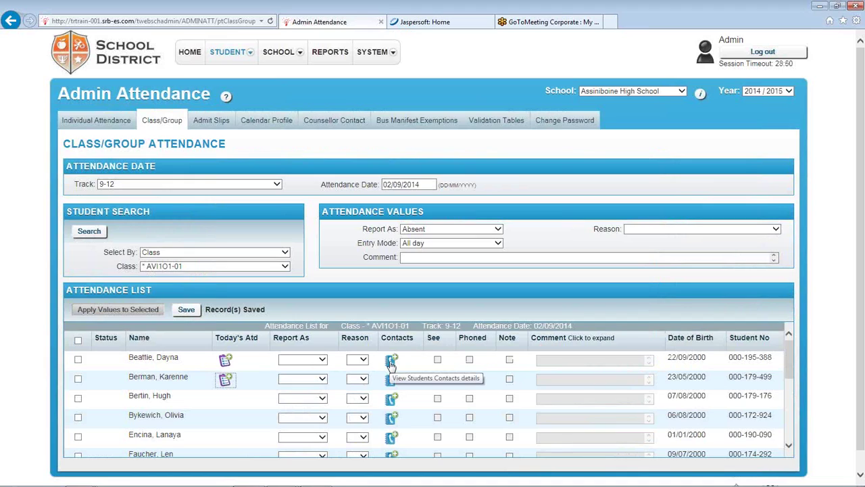
pyautogui.click(390, 362)
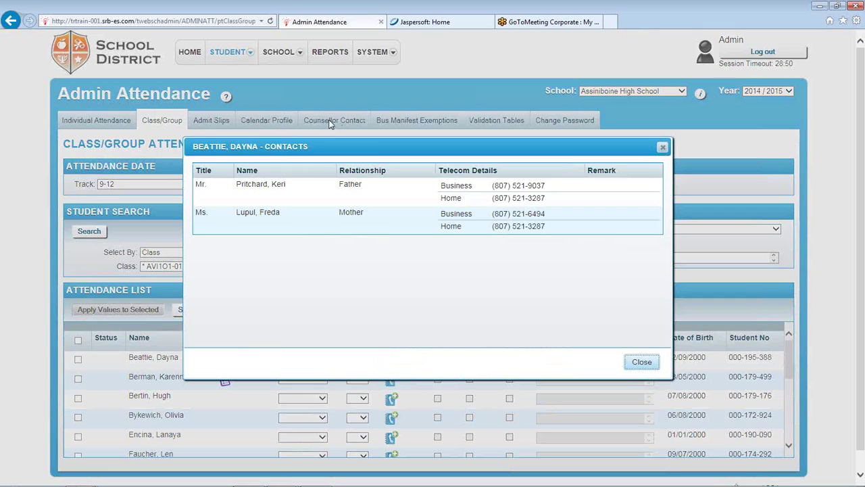
pyautogui.moveTo(429, 146); pyautogui.dragTo(395, 124)
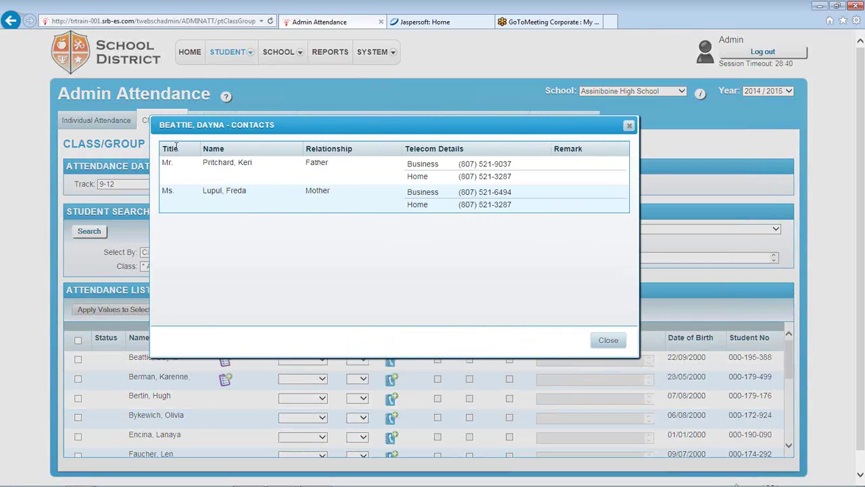
pyautogui.doubleClick(230, 164)
pyautogui.click(614, 345)
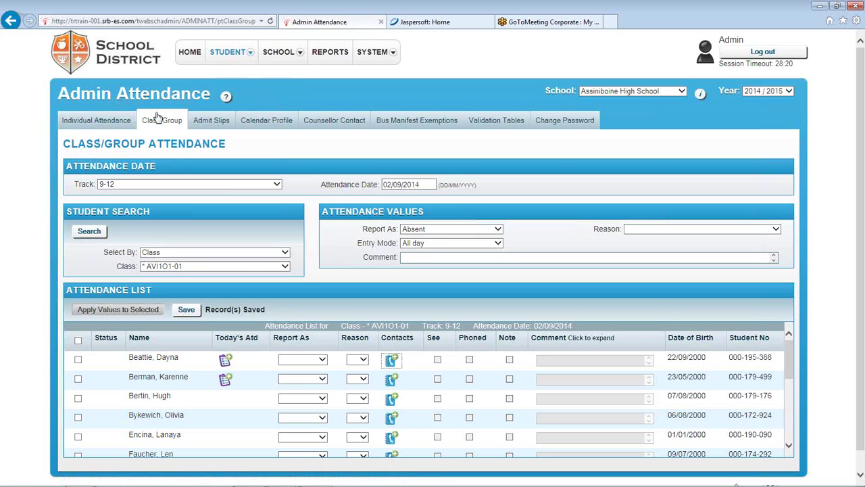
# Open Admit Slips and expand the history showing the 11/11/2014 Sign In slip
pyautogui.click(213, 125)
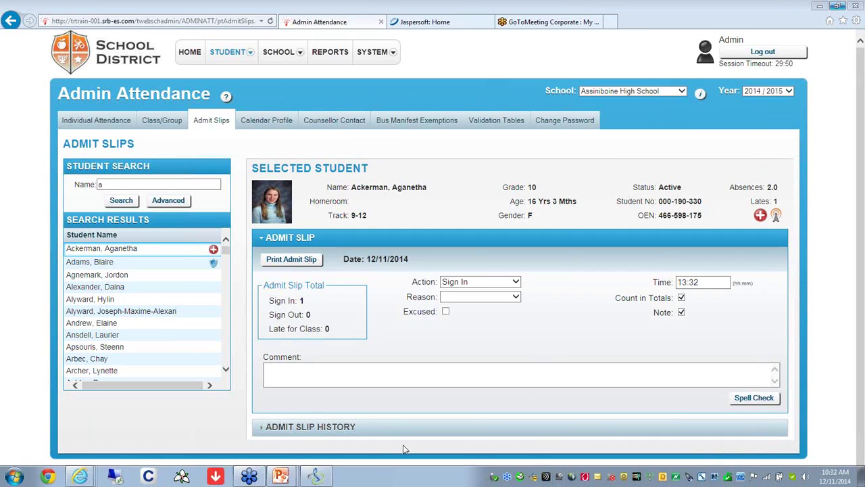
pyautogui.click(317, 433)
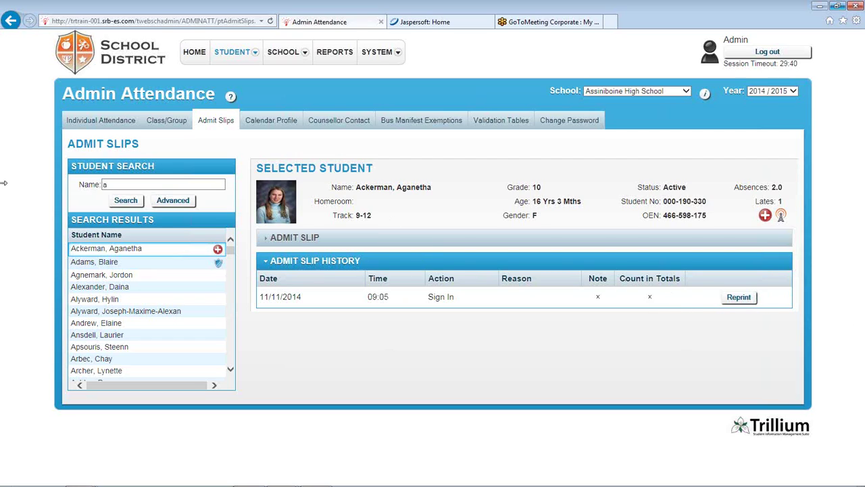
# Fill in an admit slip with time 09:05 and reason Slept In
pyautogui.click(314, 242)
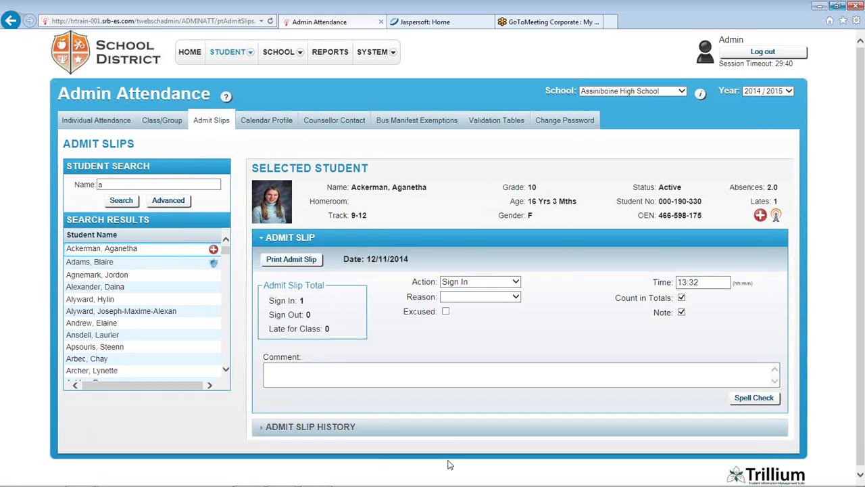
pyautogui.click(718, 282)
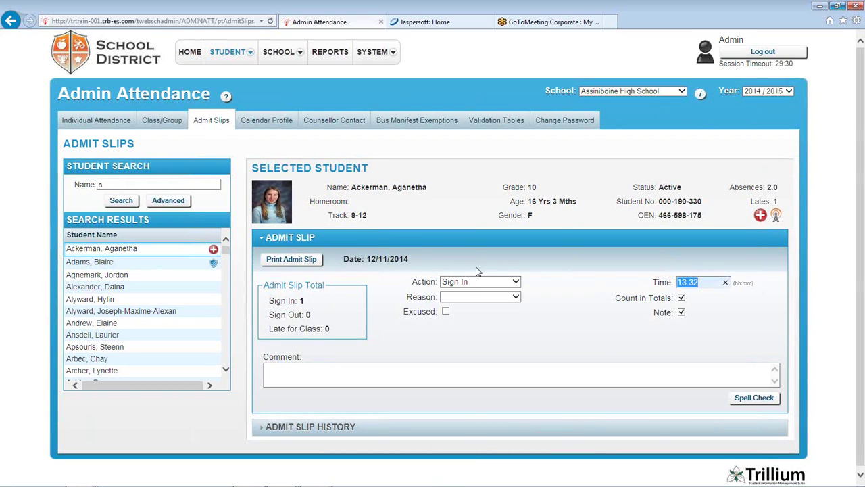
pyautogui.write('0')
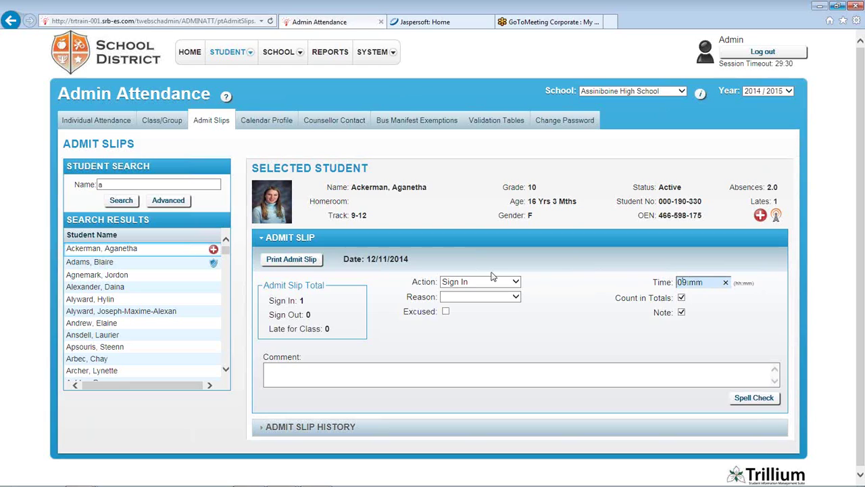
pyautogui.write('9:05')
pyautogui.click(515, 296)
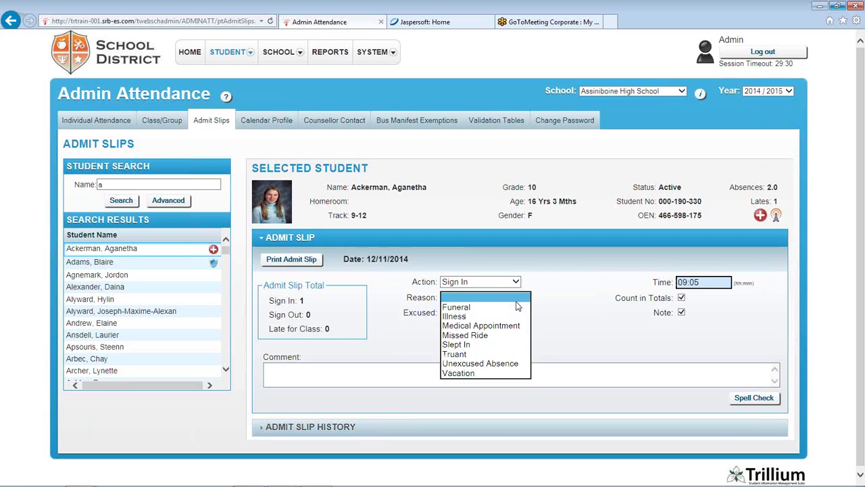
pyautogui.click(481, 345)
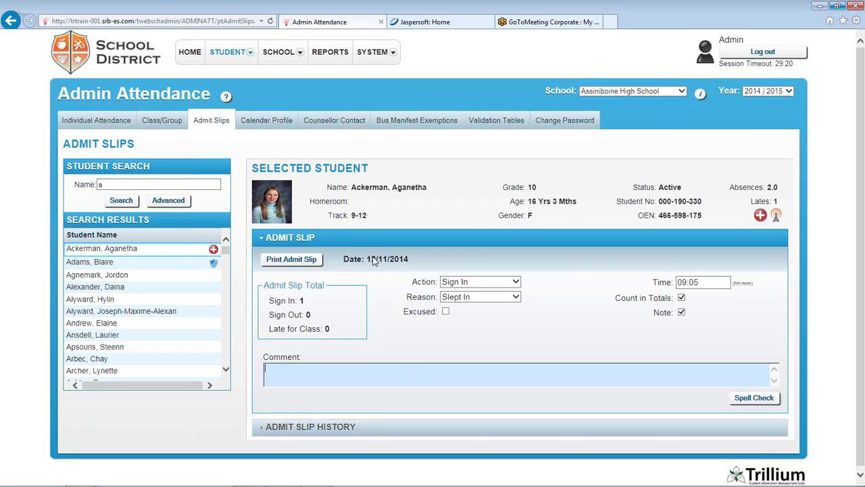
# Print the admit slip, cancel the Print dialog, and go to Calendar Profile
pyautogui.click(298, 261)
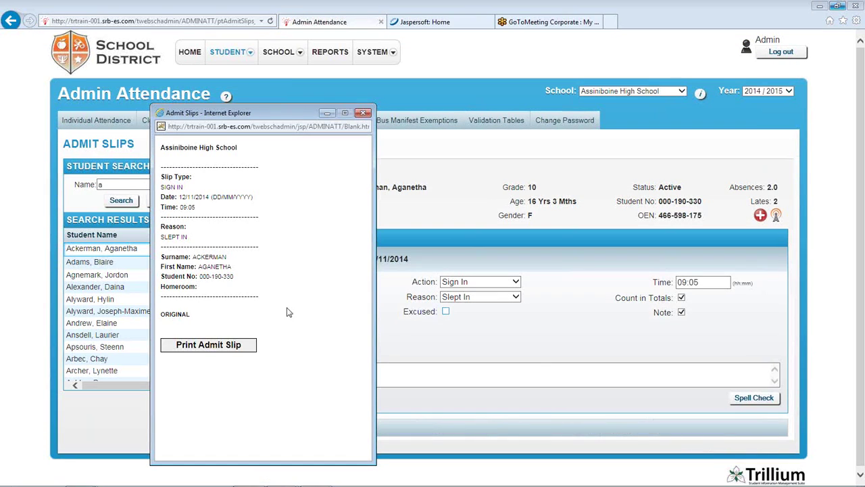
pyautogui.moveTo(308, 112); pyautogui.dragTo(479, 90)
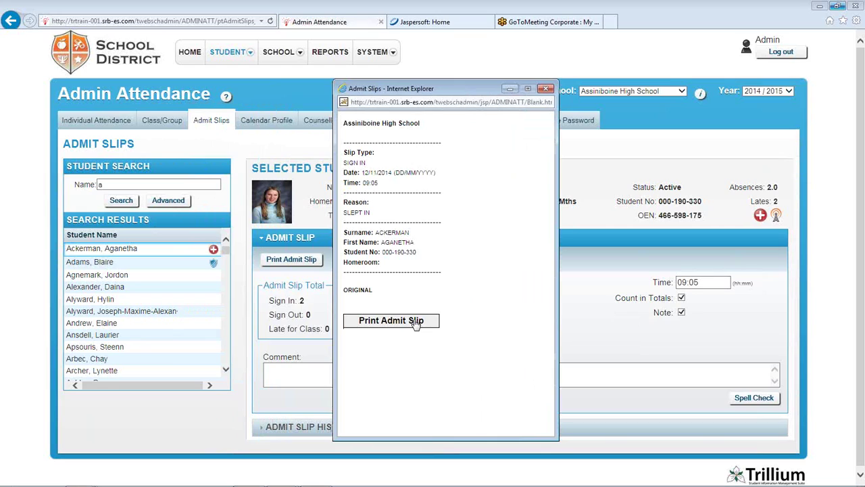
pyautogui.click(413, 329)
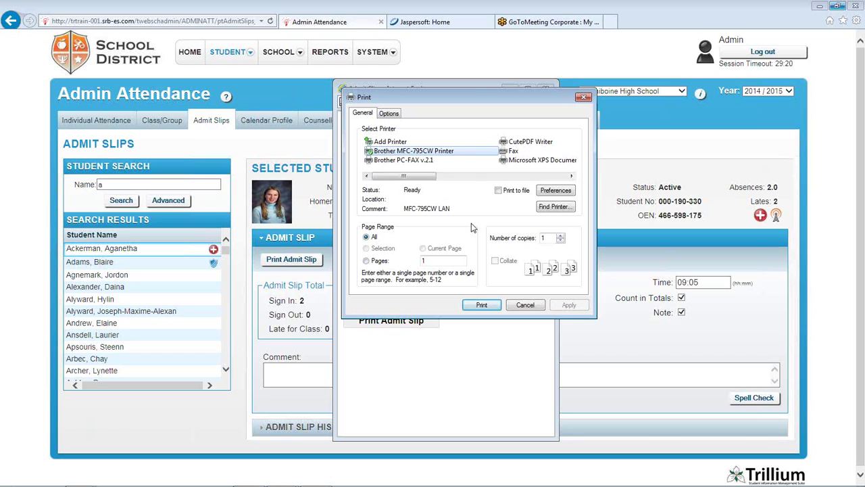
pyautogui.click(525, 305)
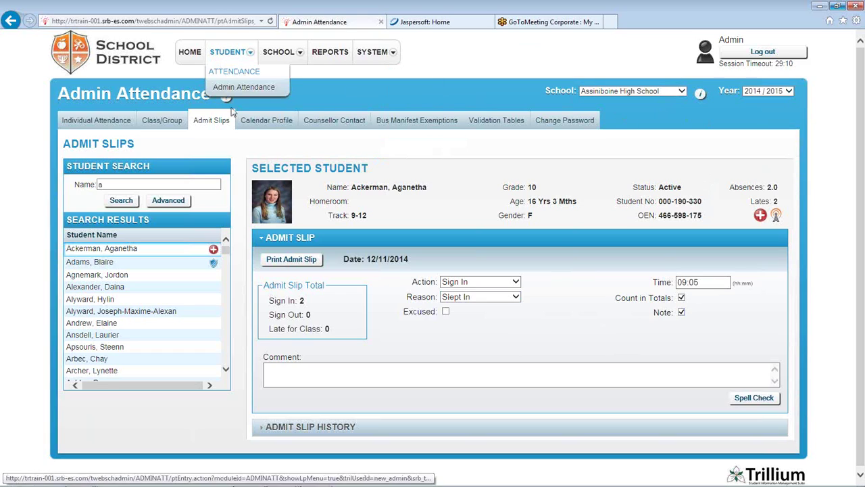
pyautogui.click(263, 120)
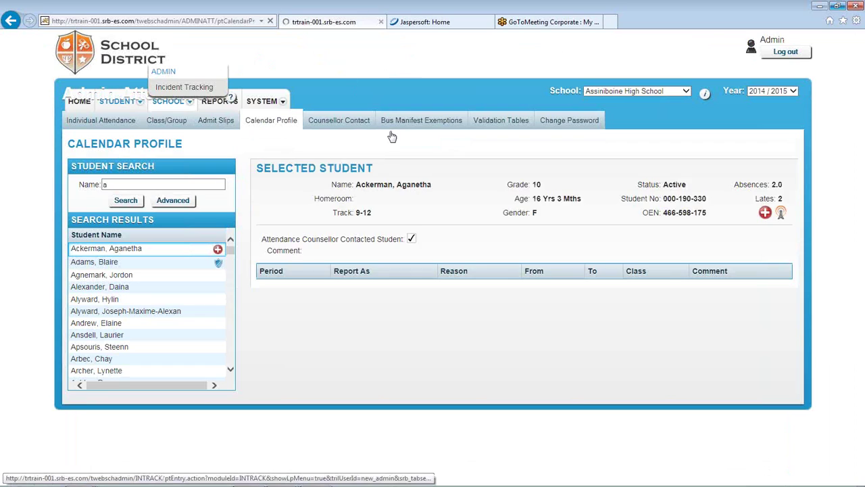
# Scroll the November 2014 calendar to review Late marks on the 10th and 11th
pyautogui.moveTo(863, 287); pyautogui.dragTo(863, 356)
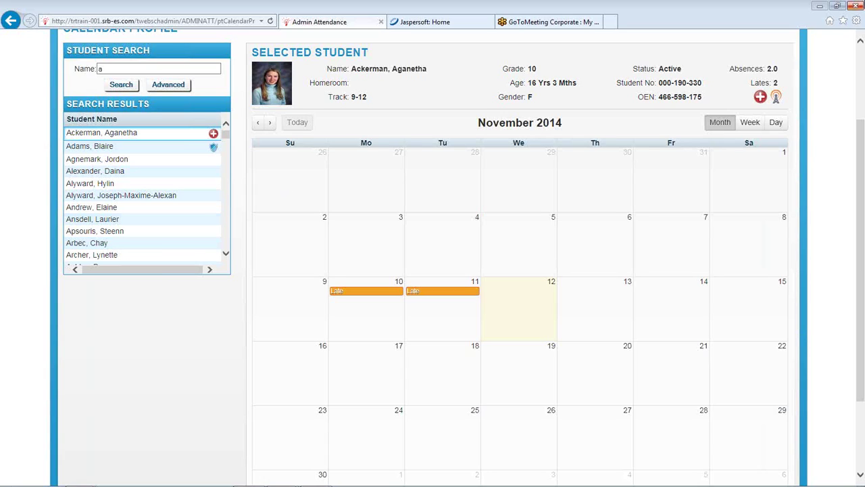
pyautogui.click(863, 91)
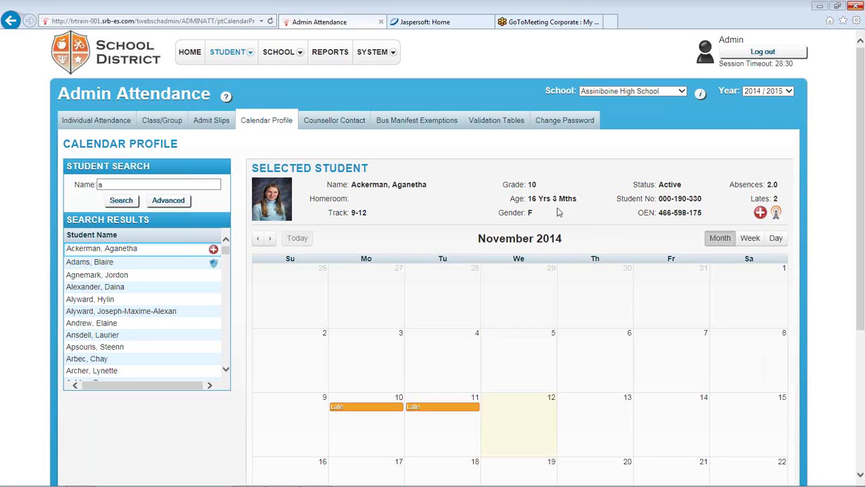
pyautogui.click(749, 242)
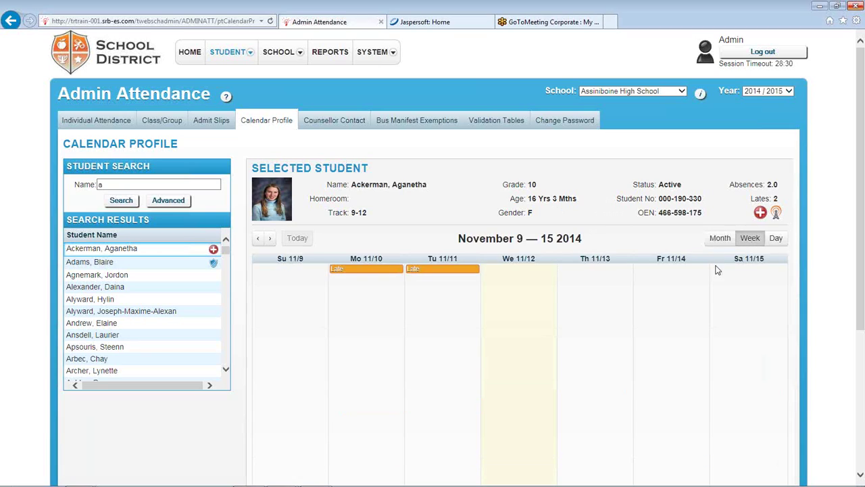
pyautogui.click(776, 240)
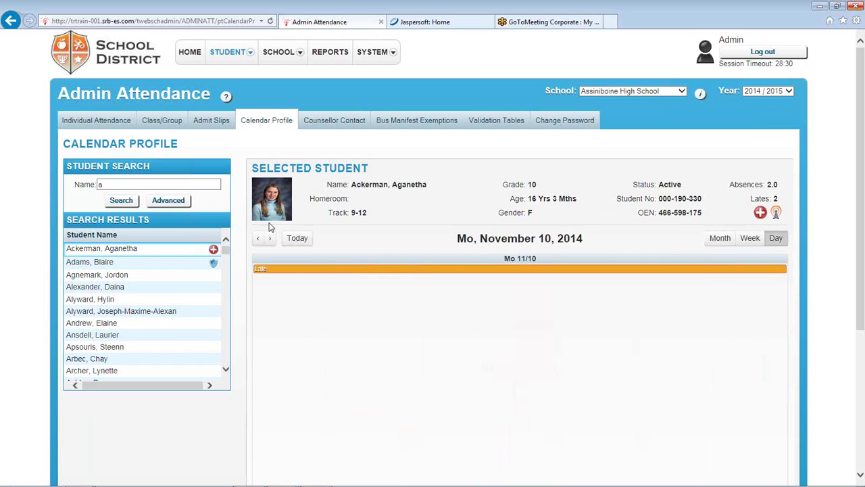
pyautogui.click(298, 240)
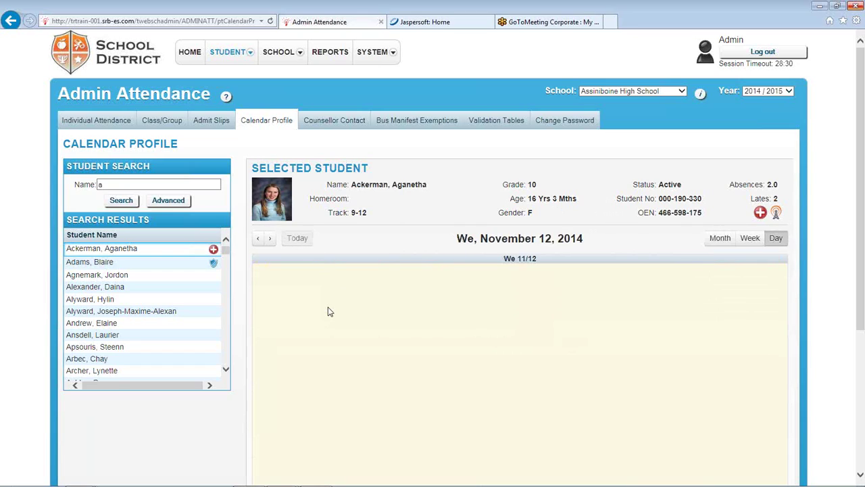
pyautogui.click(261, 240)
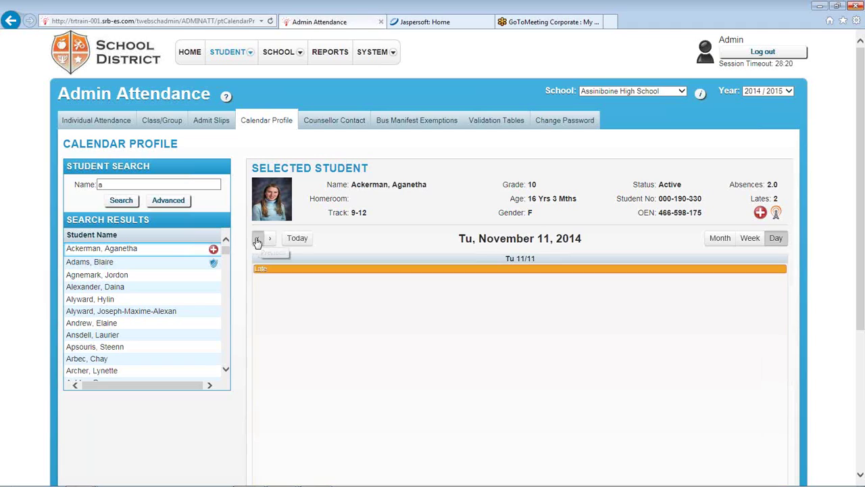
pyautogui.click(259, 241)
pyautogui.click(258, 241)
pyautogui.click(258, 242)
pyautogui.click(257, 242)
pyautogui.click(257, 243)
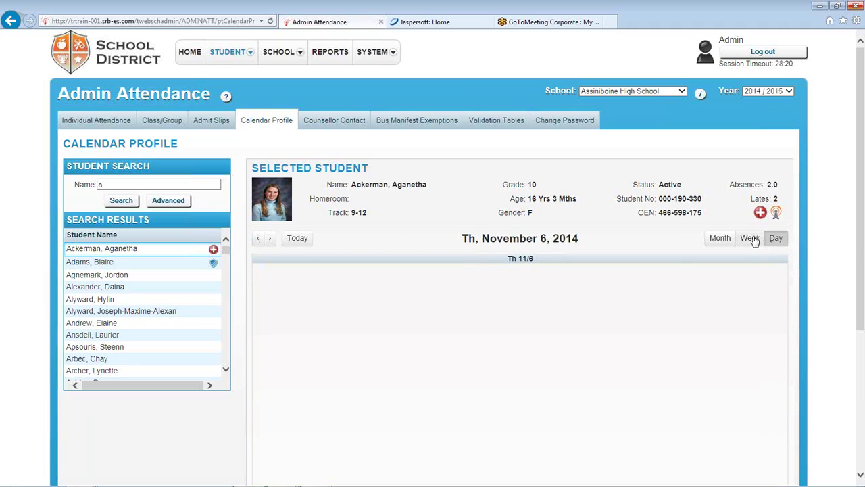
pyautogui.click(750, 238)
pyautogui.click(260, 241)
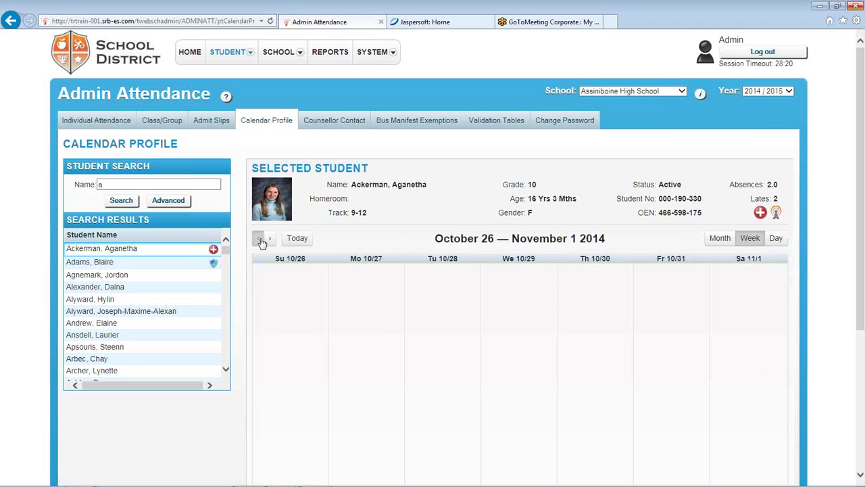
pyautogui.click(261, 241)
pyautogui.click(261, 242)
pyautogui.click(262, 242)
pyautogui.click(720, 238)
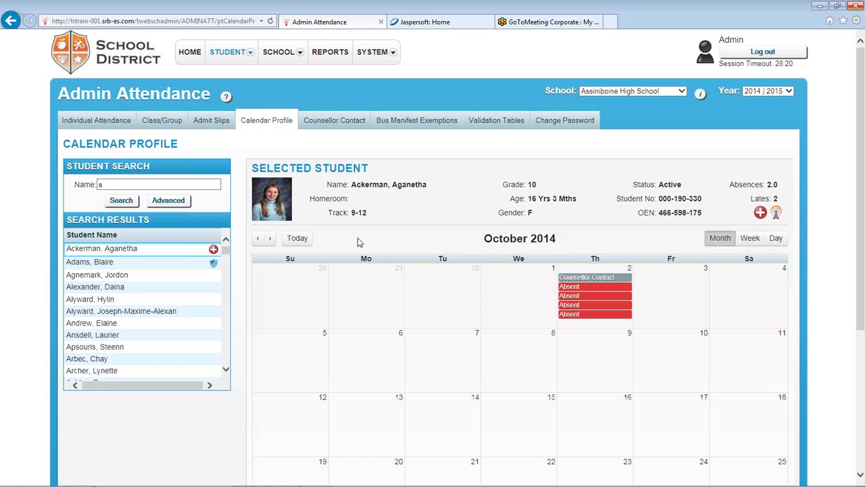
pyautogui.click(258, 240)
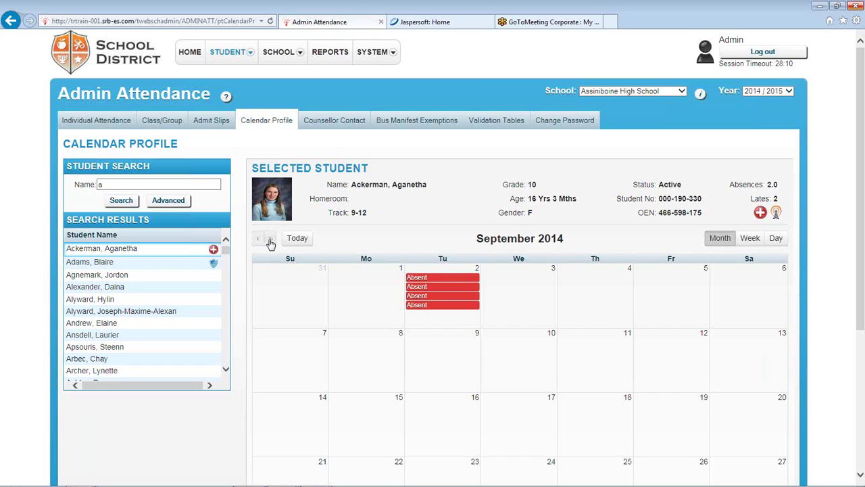
pyautogui.click(270, 241)
pyautogui.click(258, 241)
pyautogui.click(271, 241)
pyautogui.click(270, 239)
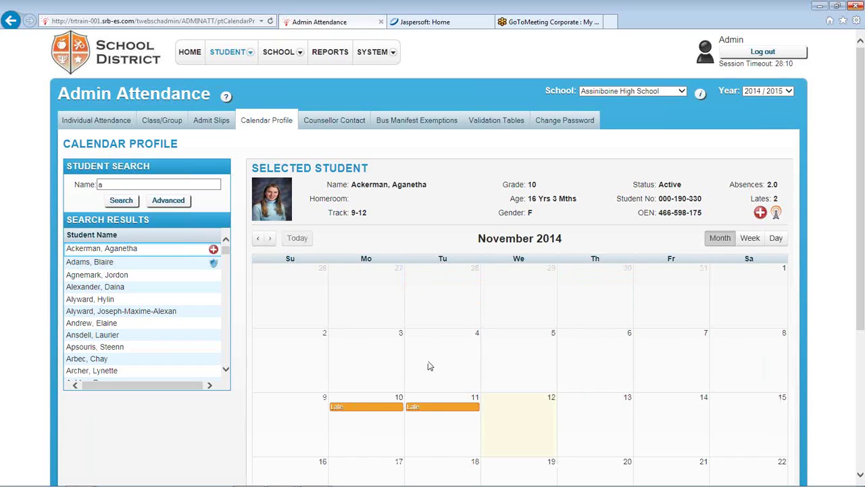
pyautogui.scroll(-2, 493, 357)
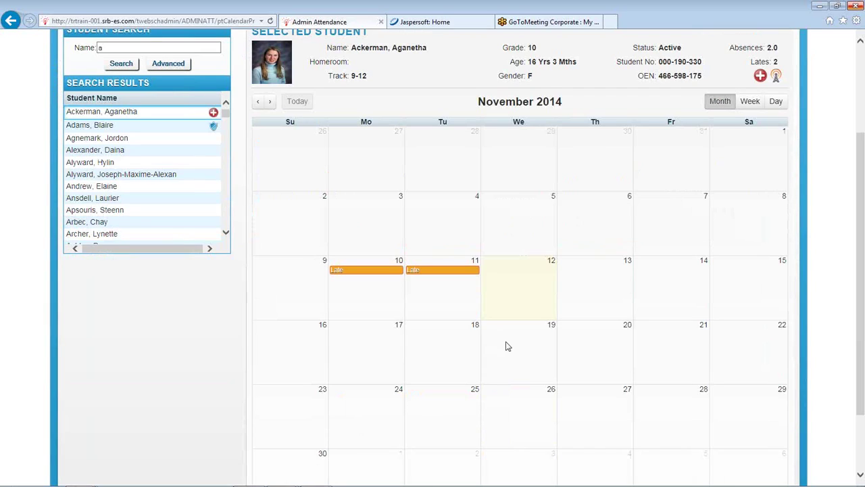
# Check the November 10 Late entry details, then move the calendar to October 2014
pyautogui.click(350, 272)
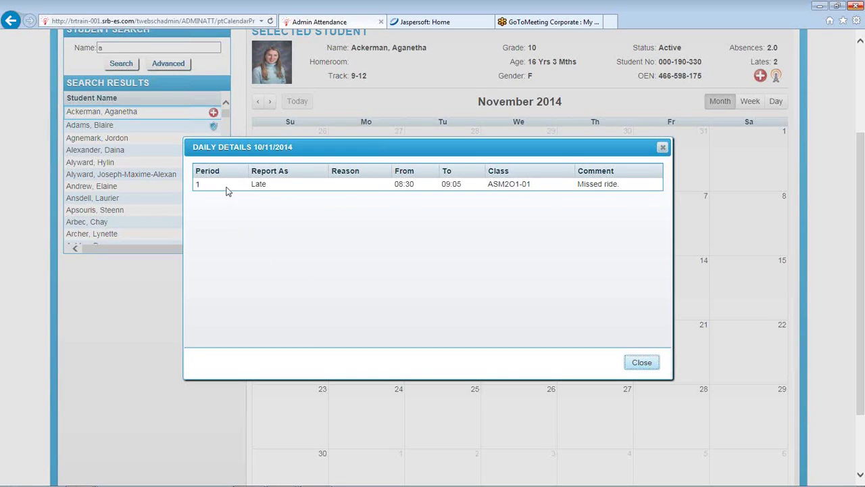
pyautogui.click(642, 363)
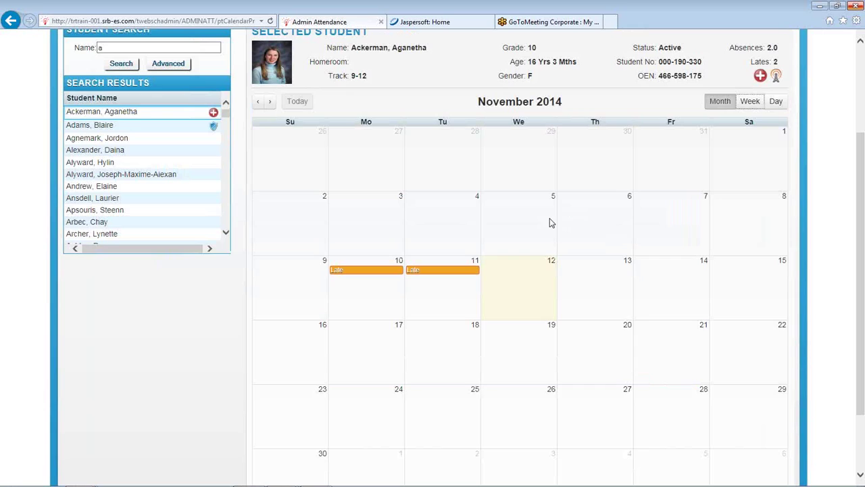
pyautogui.click(270, 102)
pyautogui.click(257, 104)
pyautogui.click(258, 103)
# Review the October 2 counsellor contact and four absences in Daily Details
pyautogui.click(604, 180)
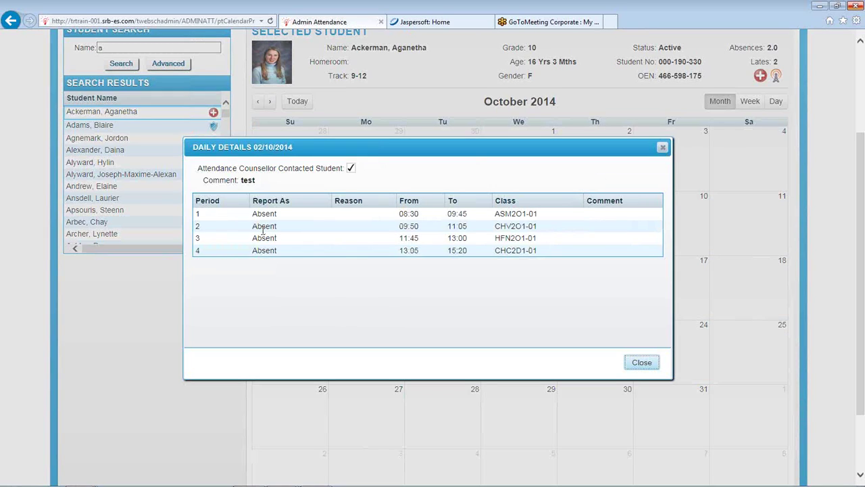
pyautogui.click(610, 140)
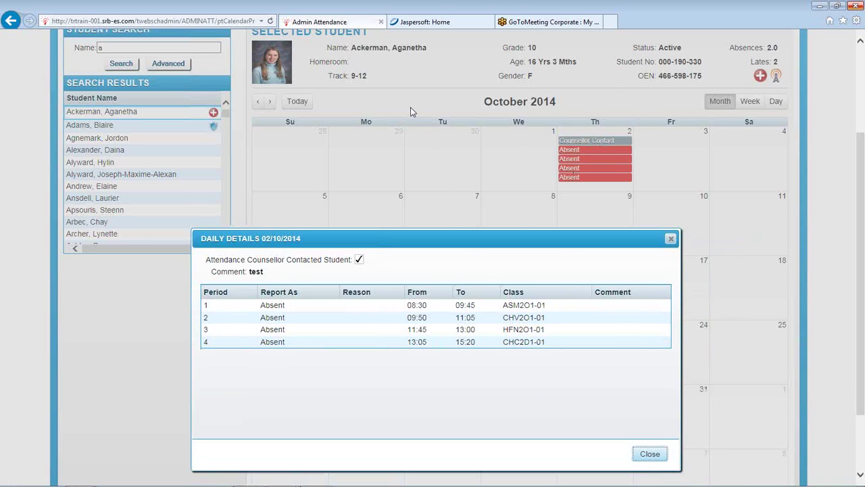
pyautogui.click(646, 449)
pyautogui.scroll(-2, 852, 377)
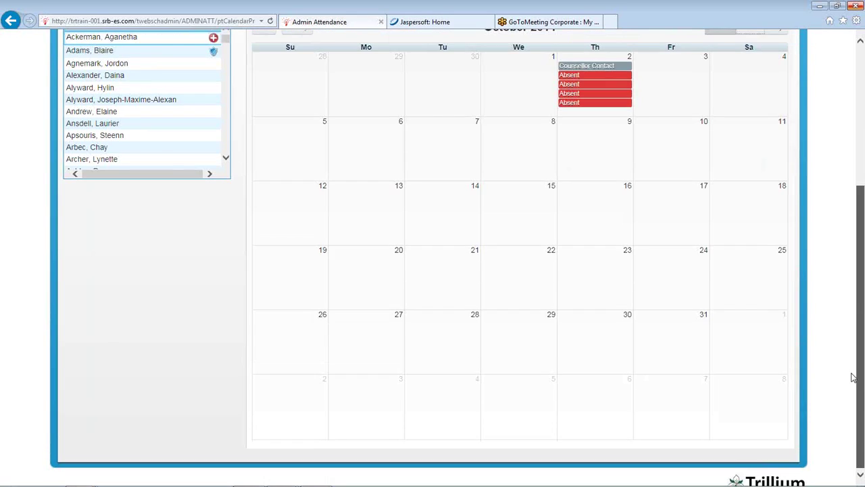
pyautogui.scroll(3, 853, 377)
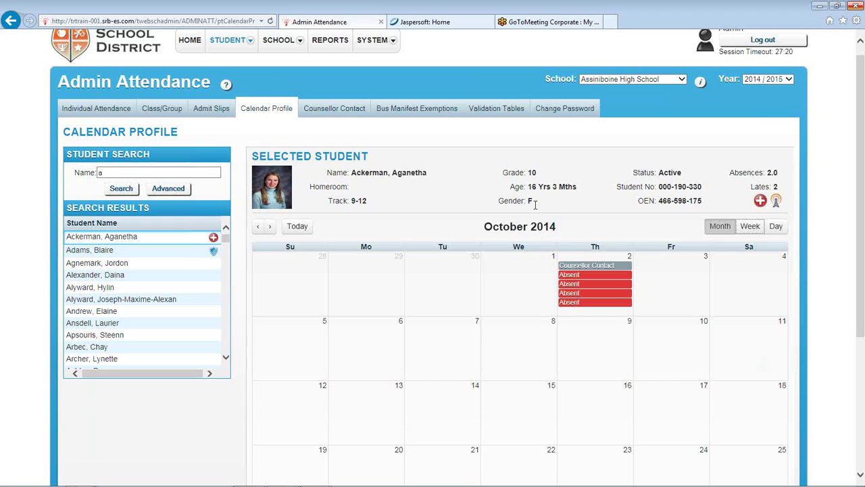
# Add a trial counsellor contact with comment 'asdfadfadf' and save it
pyautogui.click(323, 113)
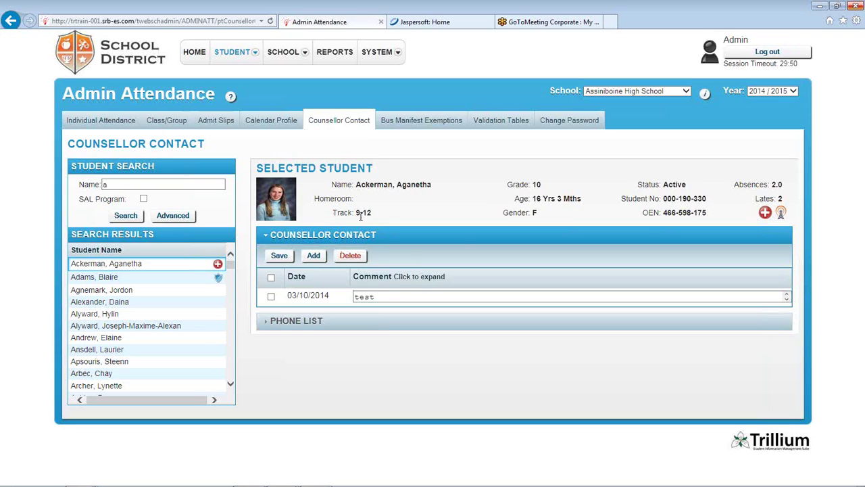
pyautogui.click(314, 256)
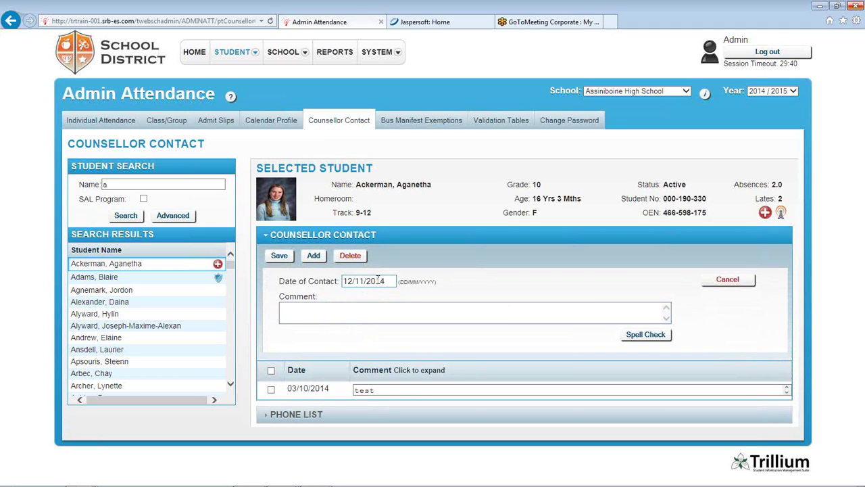
pyautogui.click(339, 312)
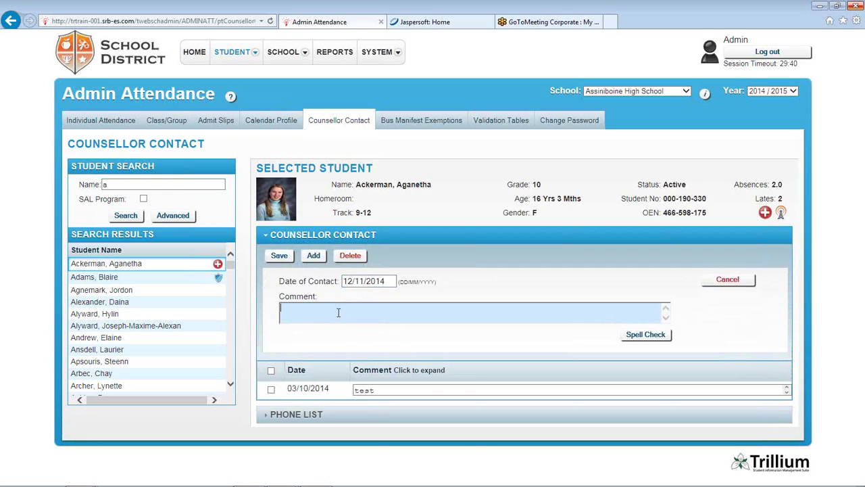
pyautogui.write('asdfadfadf')
pyautogui.click(278, 257)
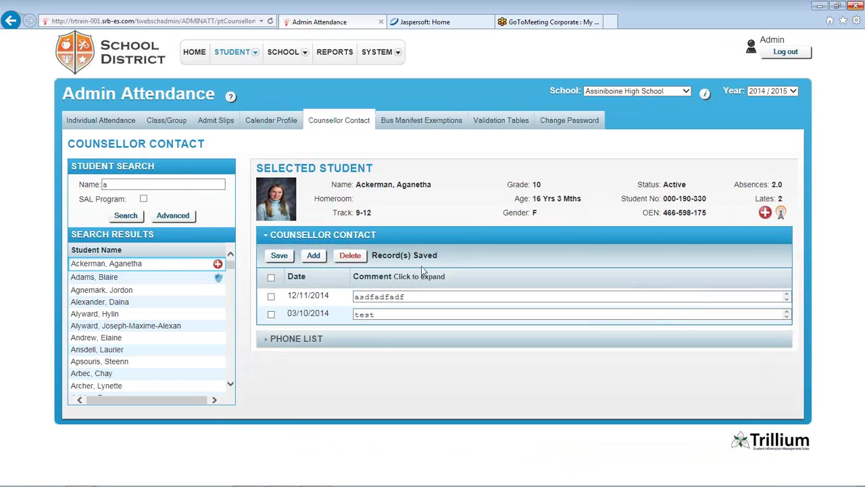
# Delete the 12/11/2014 counsellor contact and go to Bus Manifest Exemptions
pyautogui.click(271, 296)
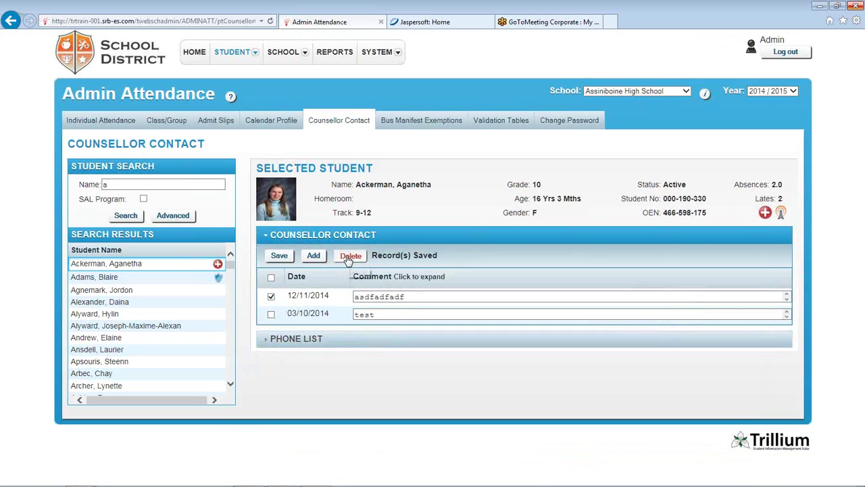
pyautogui.click(349, 256)
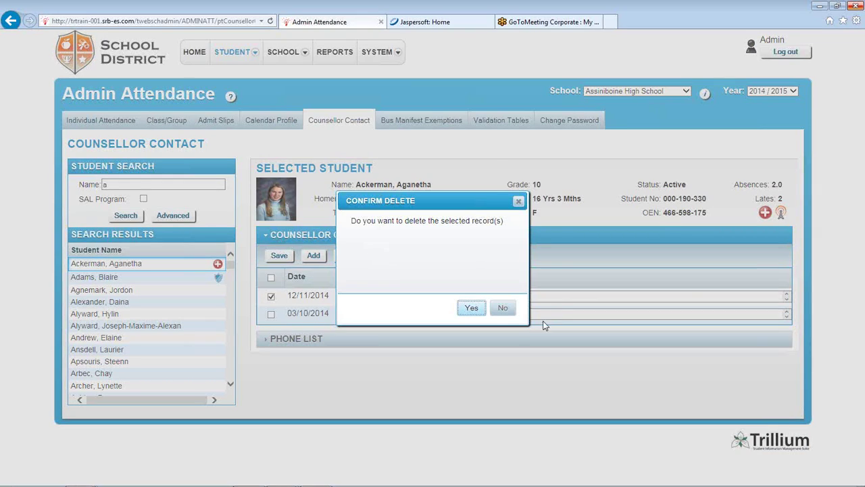
pyautogui.click(472, 307)
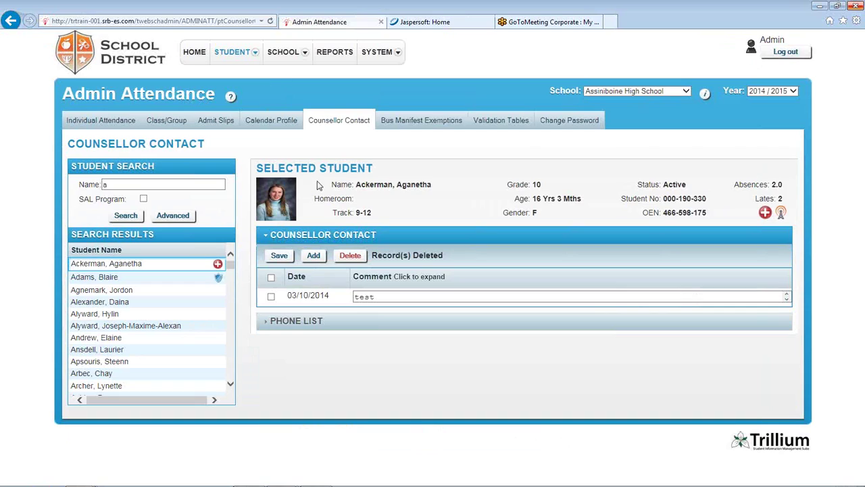
pyautogui.click(411, 123)
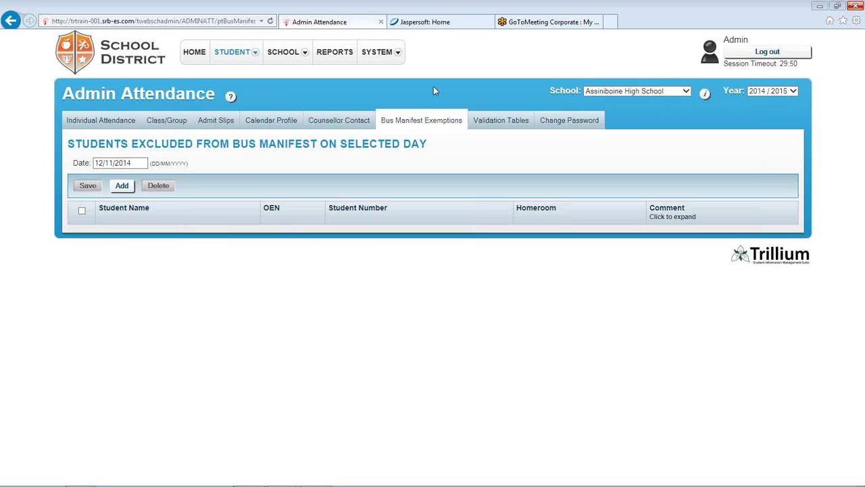
# Search for students with surname 'a' and select the first result
pyautogui.click(122, 192)
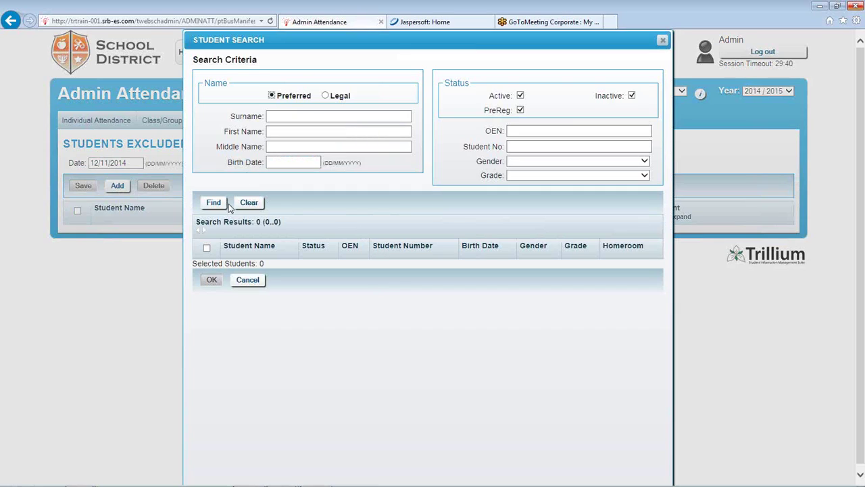
pyautogui.click(300, 116)
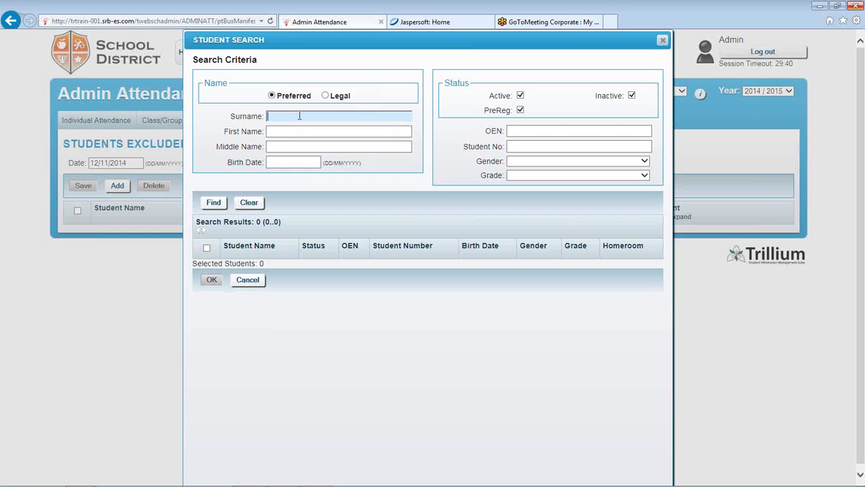
pyautogui.write('a')
pyautogui.click(214, 202)
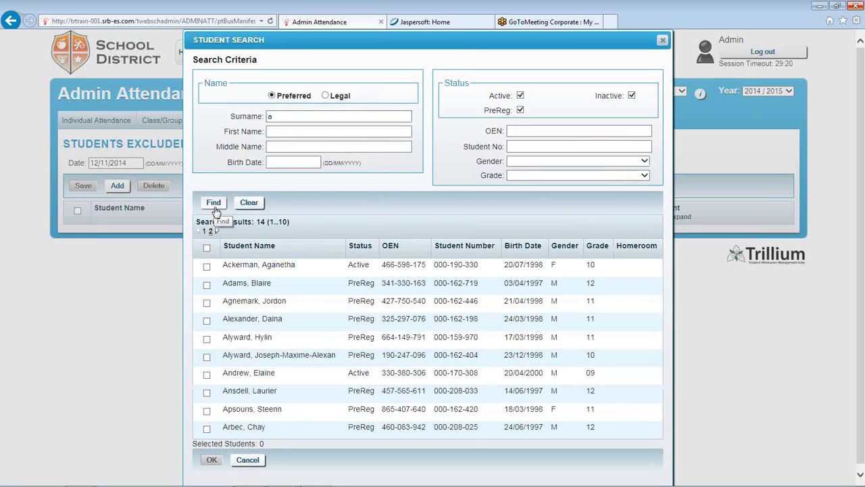
pyautogui.moveTo(299, 43); pyautogui.dragTo(273, 43)
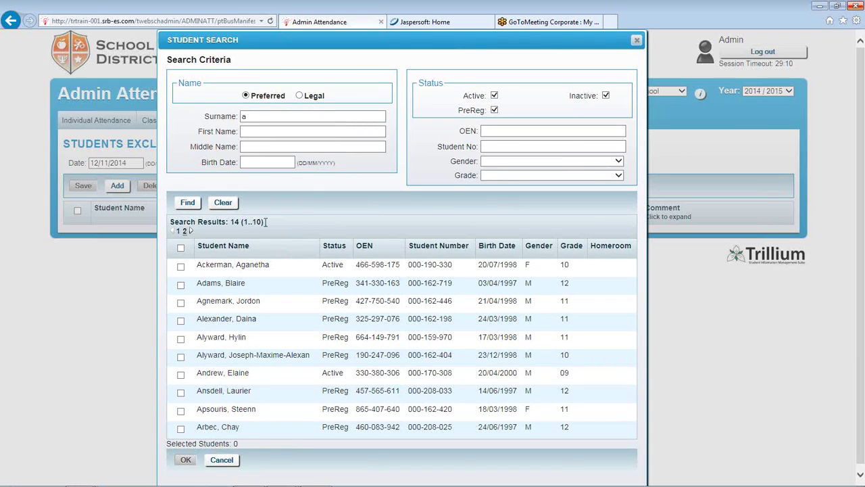
pyautogui.moveTo(242, 223); pyautogui.dragTo(263, 223)
pyautogui.click(190, 231)
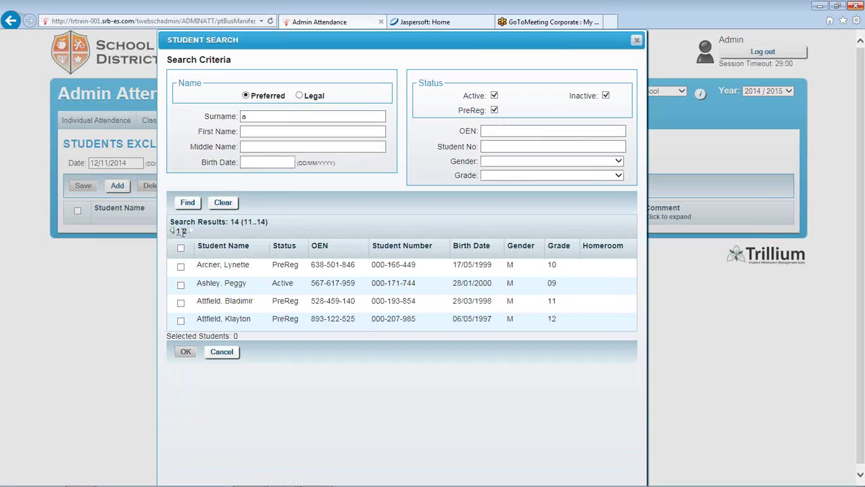
pyautogui.click(175, 231)
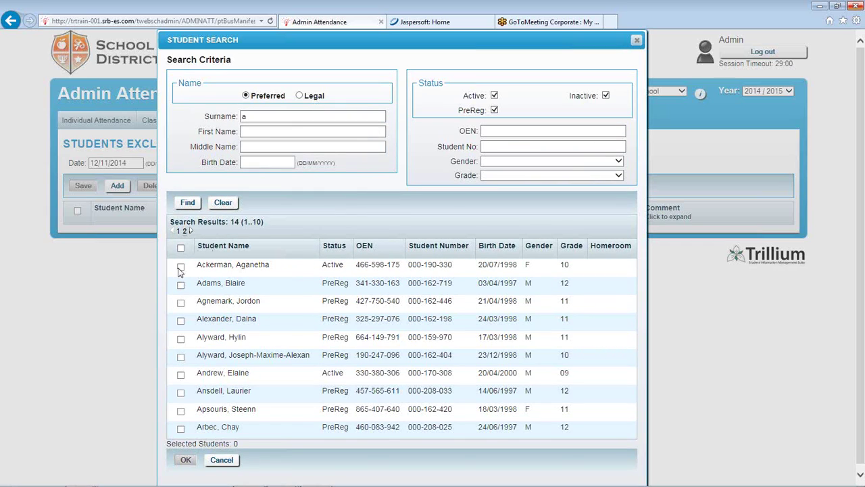
pyautogui.click(181, 267)
# Add the chosen student to the bus manifest exemptions and save
pyautogui.click(200, 460)
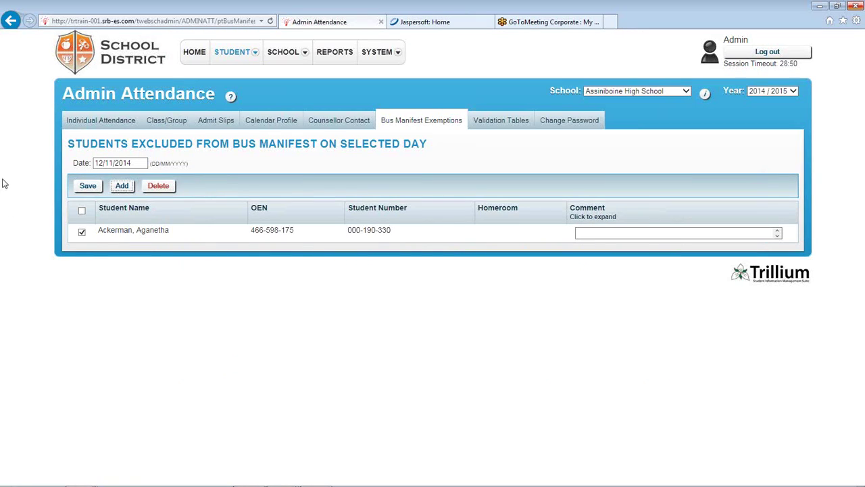
pyautogui.click(616, 234)
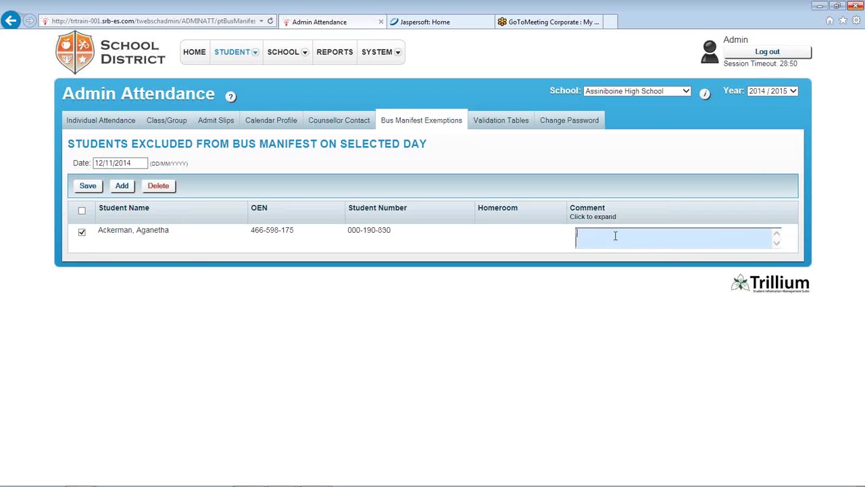
pyautogui.click(83, 189)
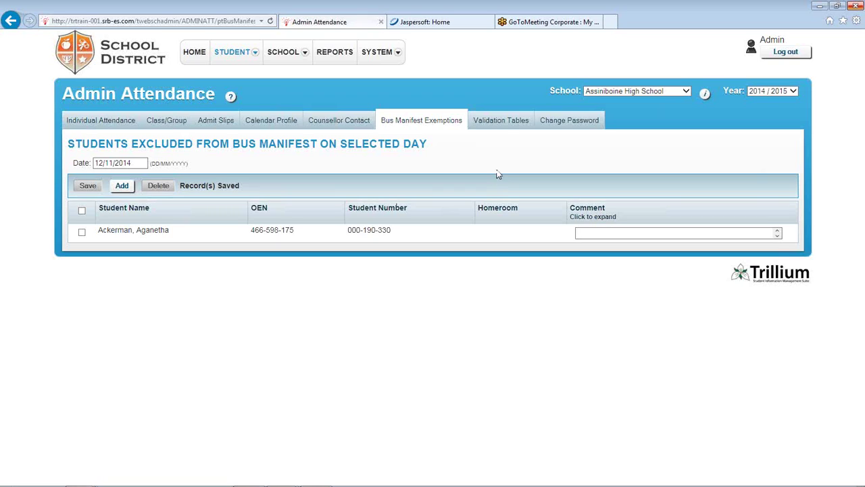
pyautogui.moveTo(504, 122)
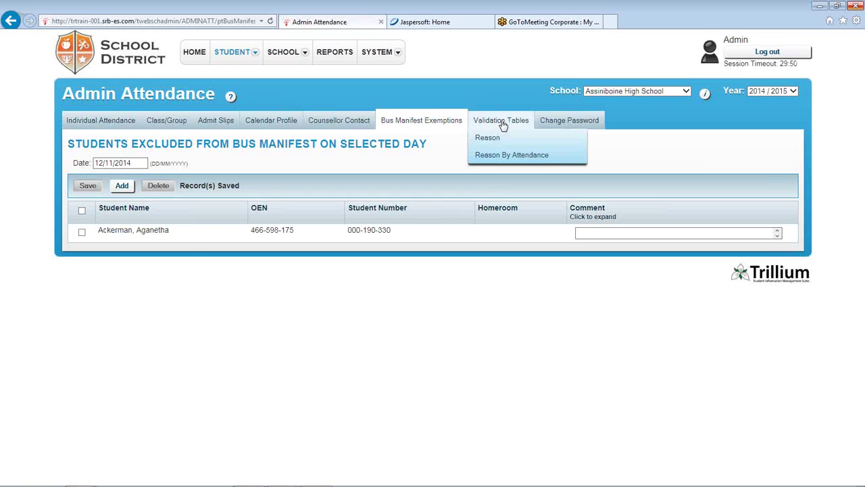
# View Reason By Attendance reasons for the Excused code, cancelling out of the editor
pyautogui.click(507, 157)
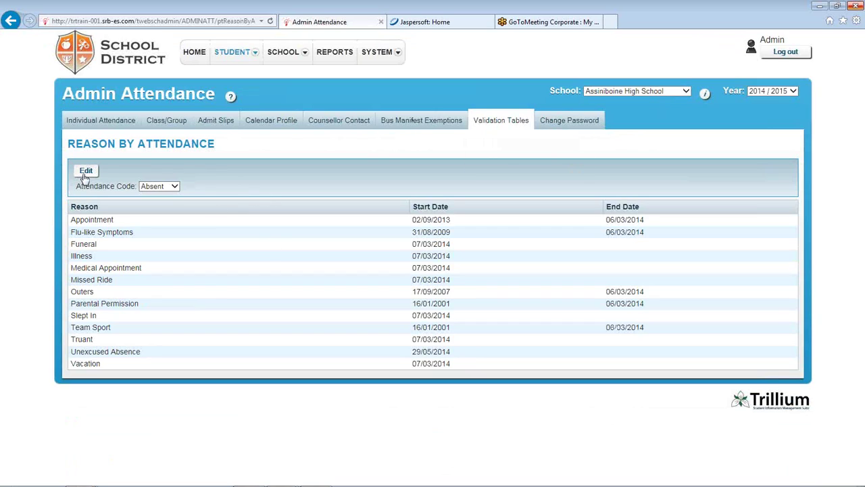
pyautogui.click(173, 187)
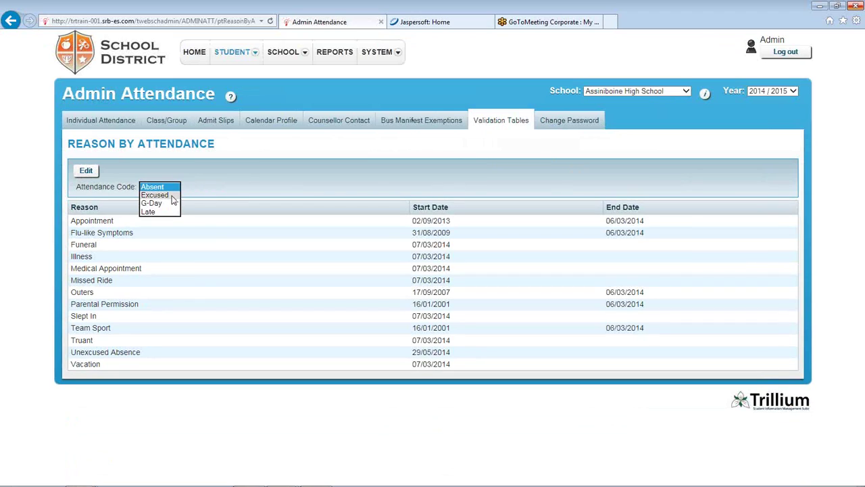
pyautogui.click(155, 194)
pyautogui.click(88, 172)
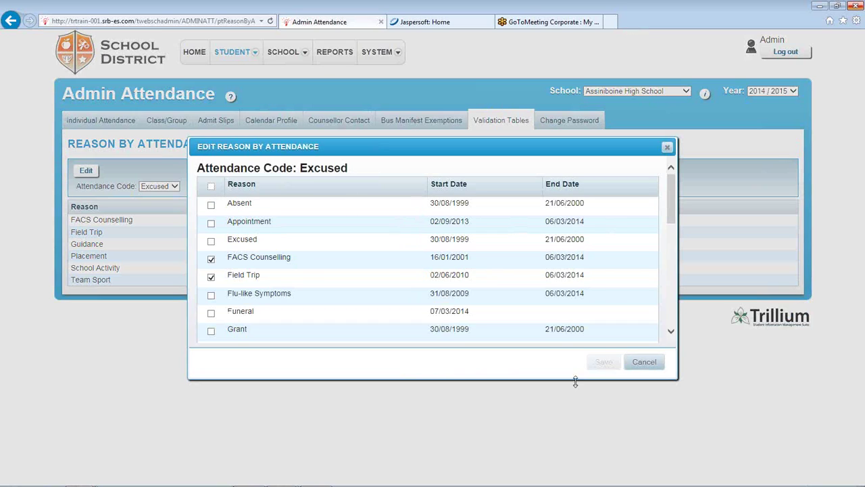
pyautogui.click(644, 364)
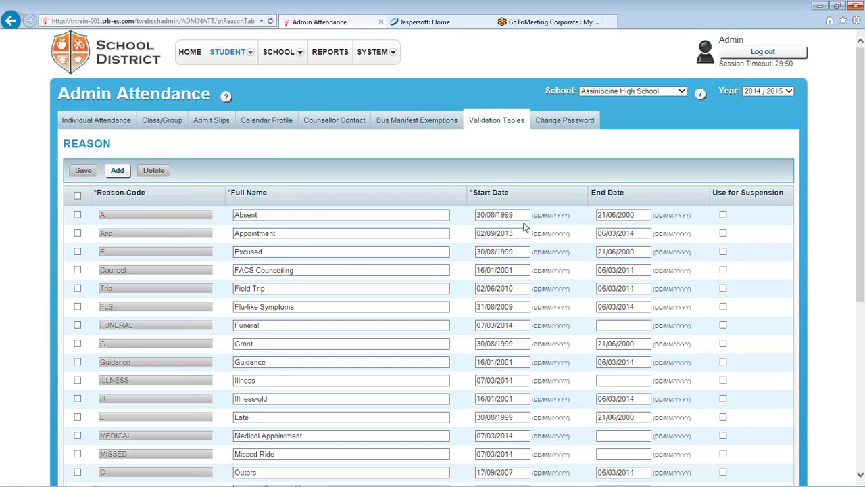
# Open the Absent reason's end-date calendar and close it without choosing a date
pyautogui.click(623, 215)
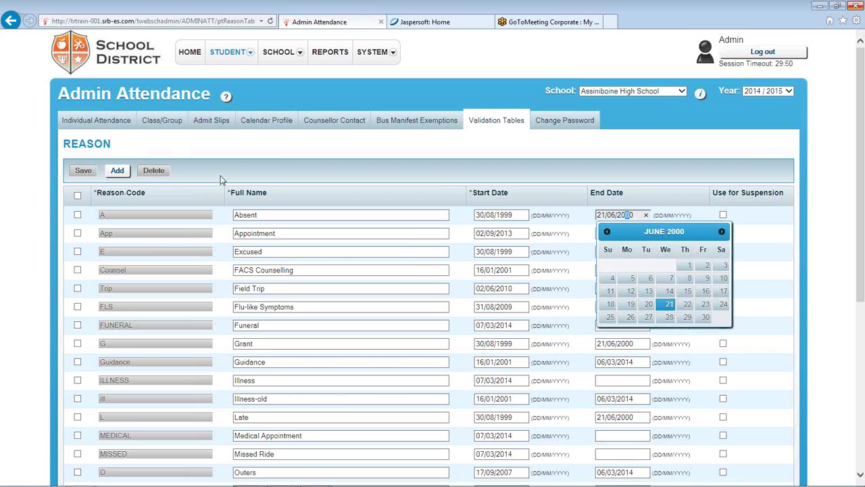
pyautogui.click(350, 173)
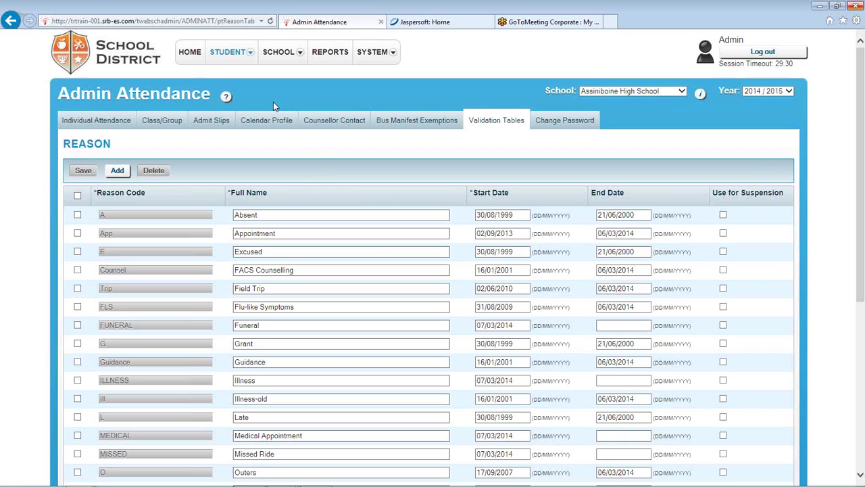
# Open Incident Tracking from the SCHOOL menu and focus the Find Incident Surname field
pyautogui.moveTo(297, 55)
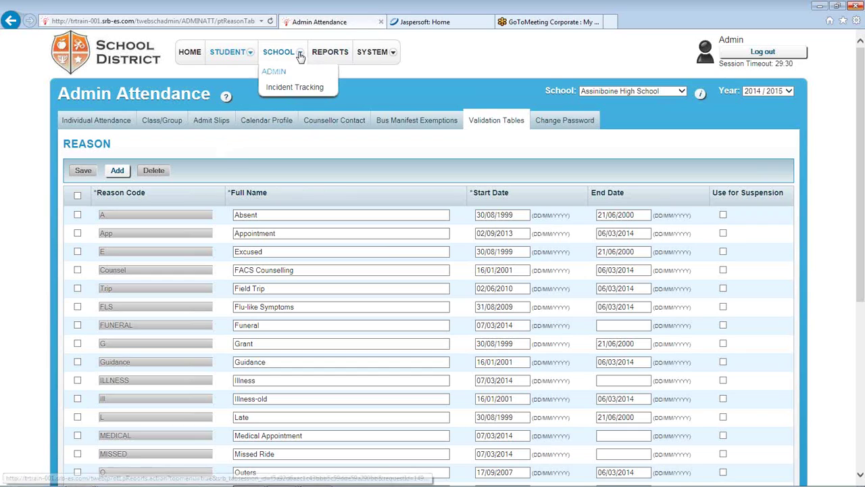
pyautogui.click(288, 91)
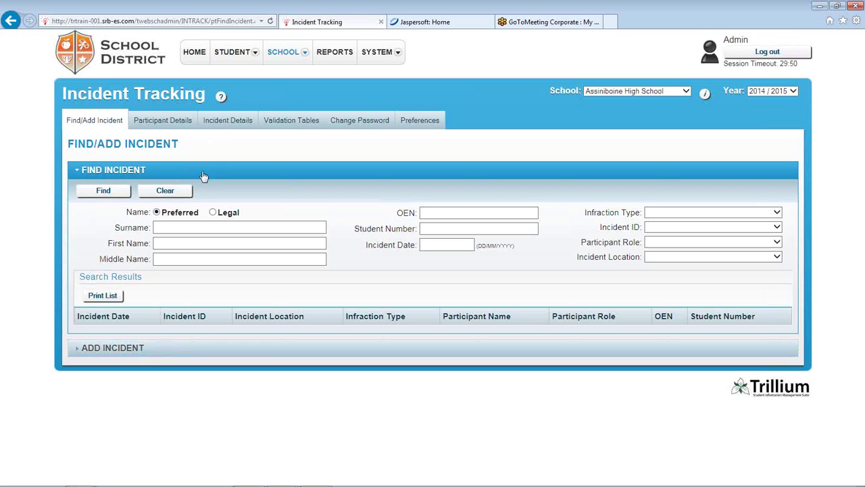
pyautogui.click(192, 228)
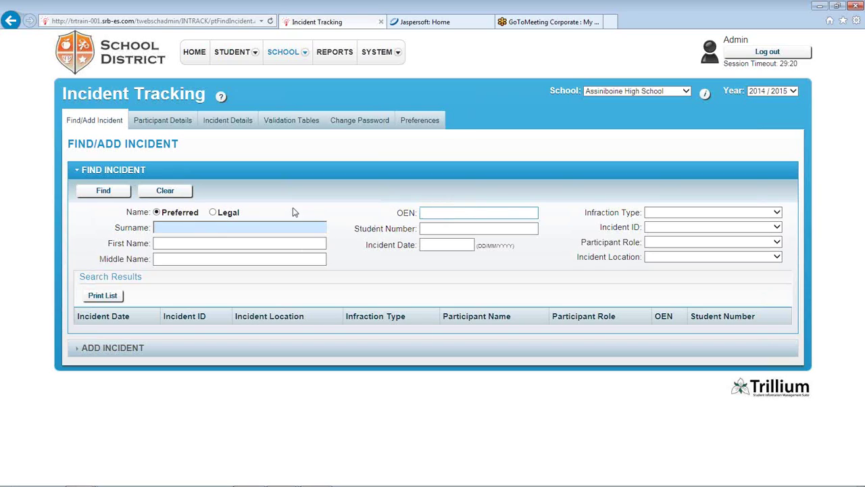
# Check the Surname, OEN, Student Number and Incident Date search fields, leaving them empty
pyautogui.click(192, 227)
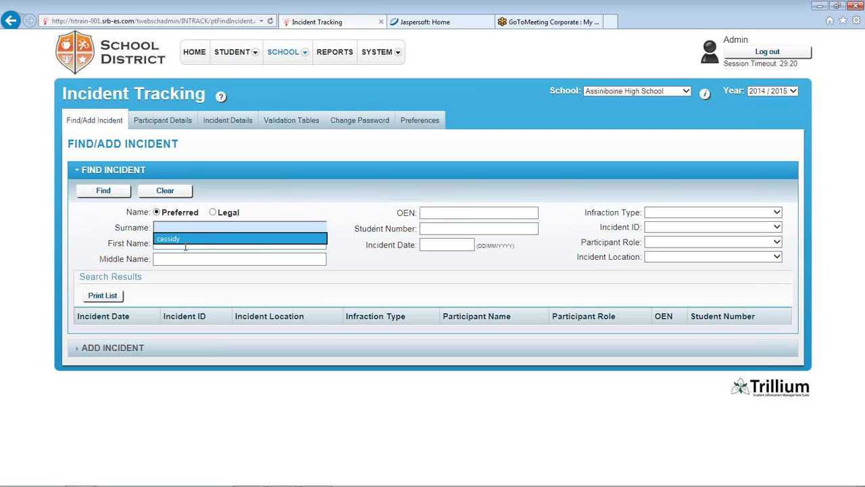
pyautogui.click(223, 258)
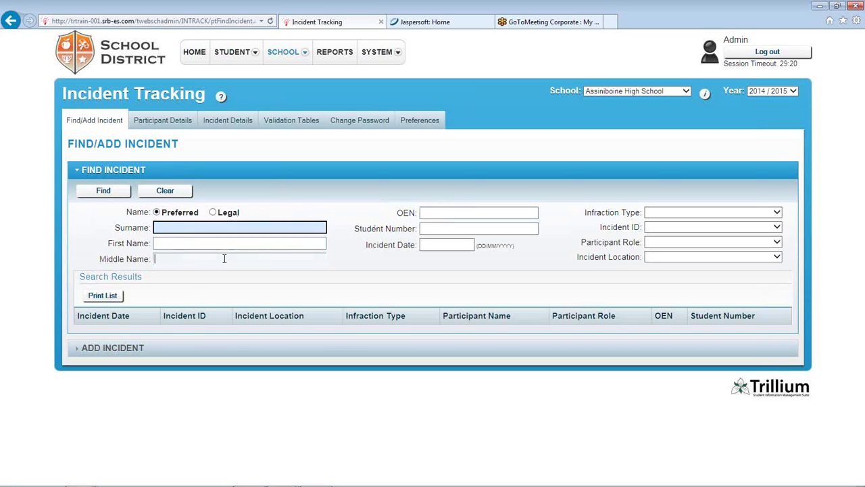
pyautogui.click(459, 213)
pyautogui.click(453, 230)
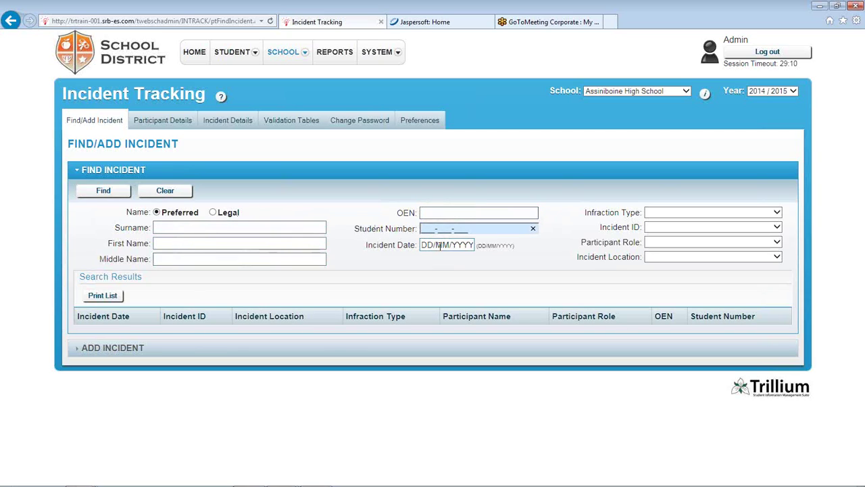
pyautogui.click(440, 245)
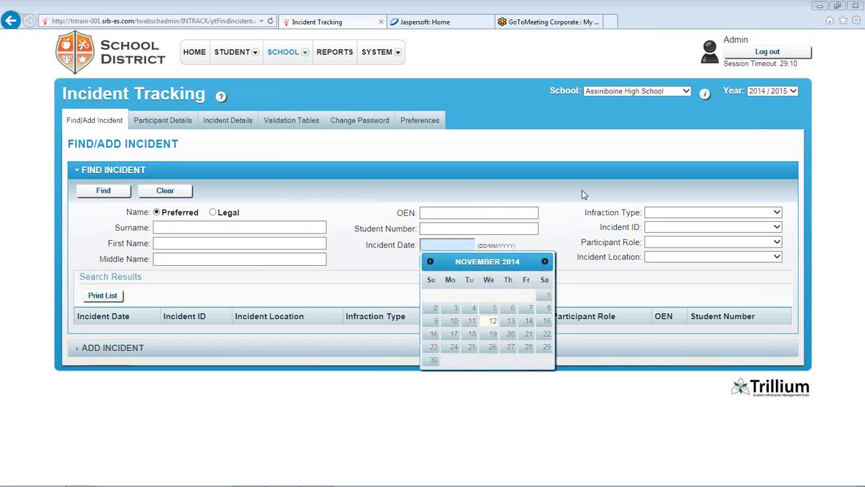
pyautogui.click(568, 223)
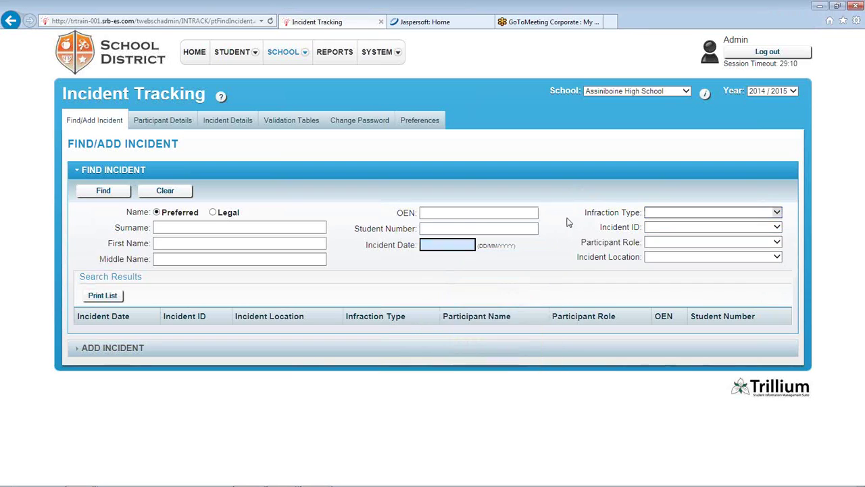
# Browse the Infraction Type, Participant Role and Incident Location lists, then run an empty search
pyautogui.click(777, 212)
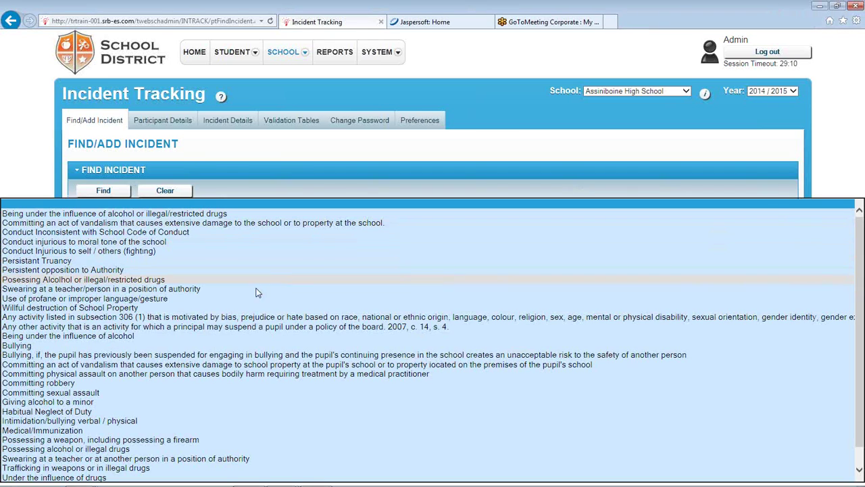
pyautogui.click(492, 132)
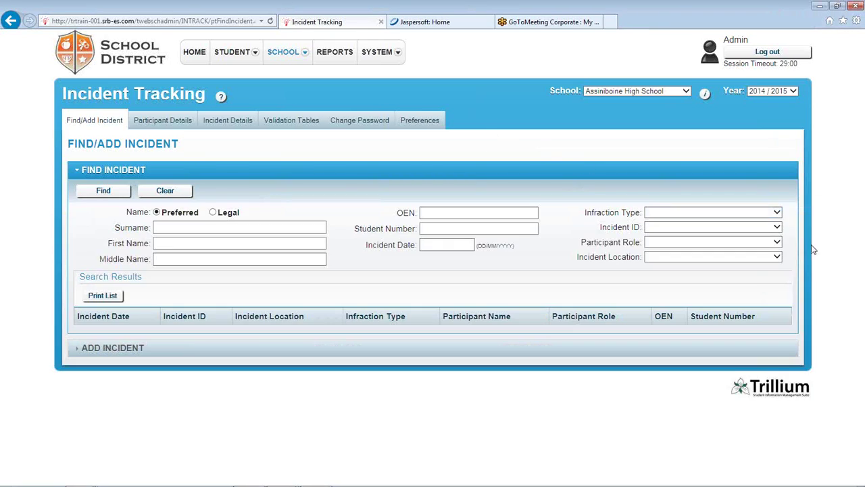
pyautogui.click(777, 242)
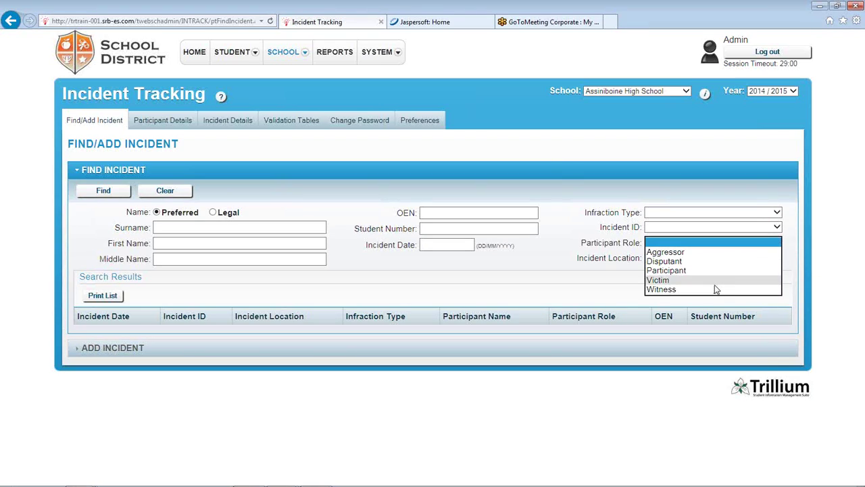
pyautogui.click(579, 252)
pyautogui.click(659, 258)
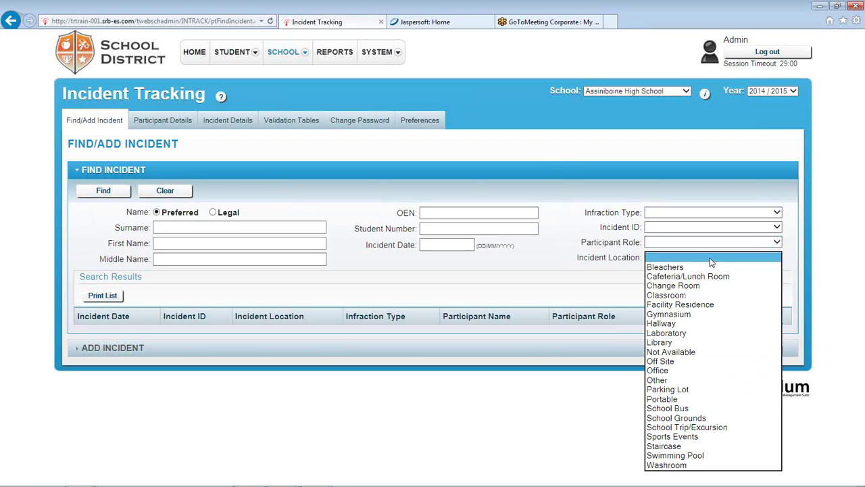
pyautogui.click(483, 277)
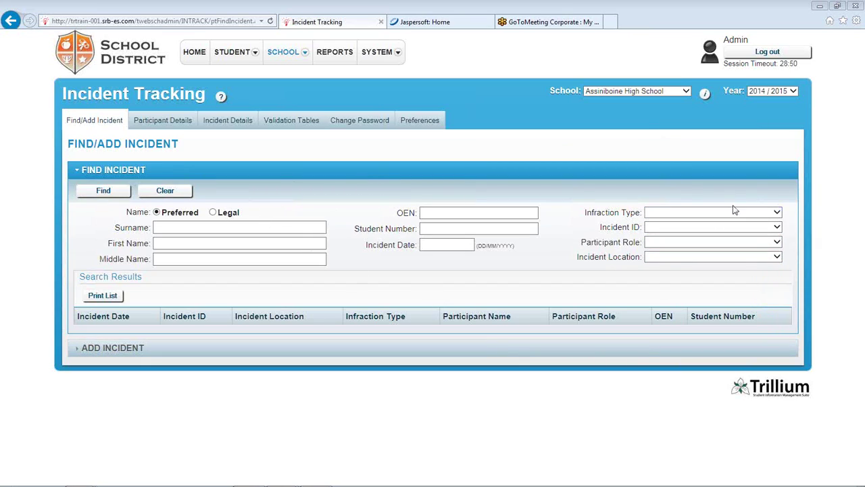
pyautogui.click(115, 194)
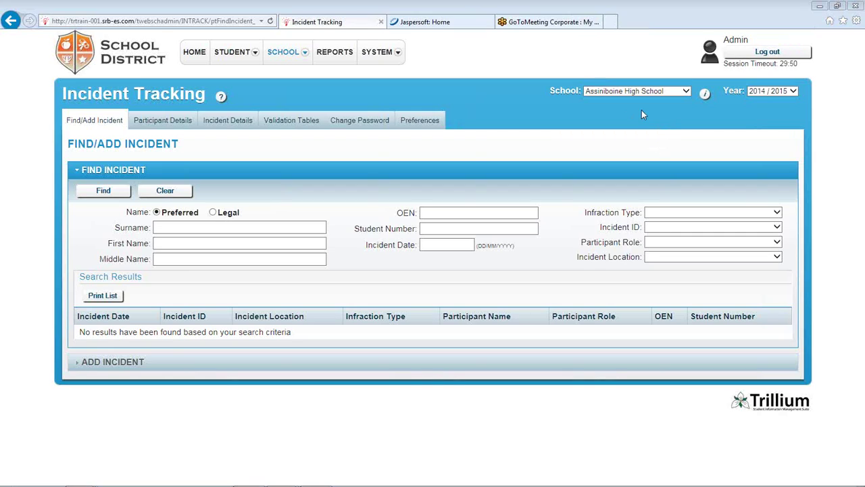
pyautogui.click(686, 92)
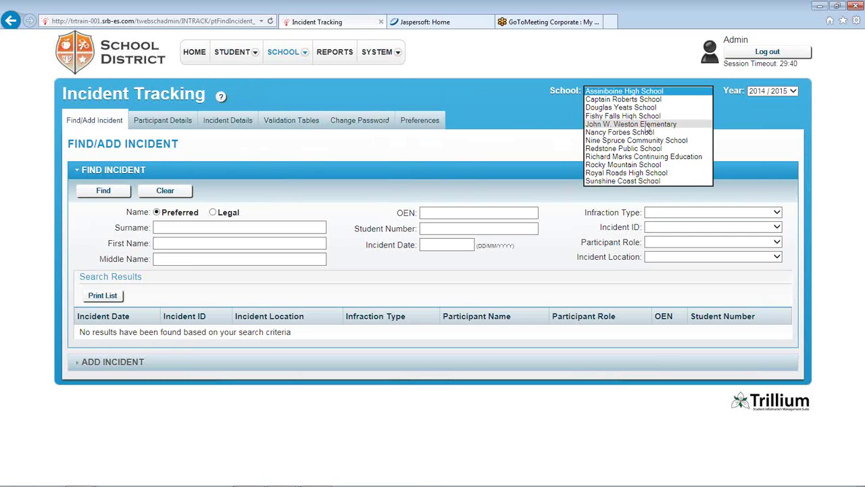
pyautogui.click(624, 56)
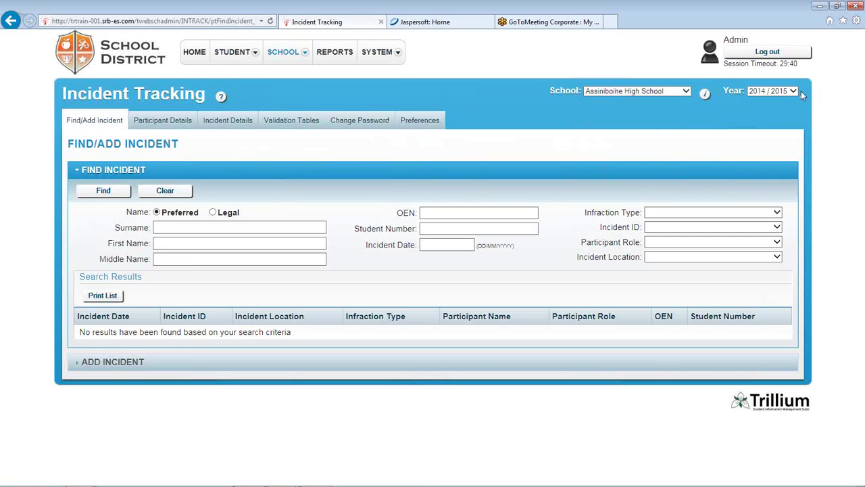
pyautogui.click(795, 91)
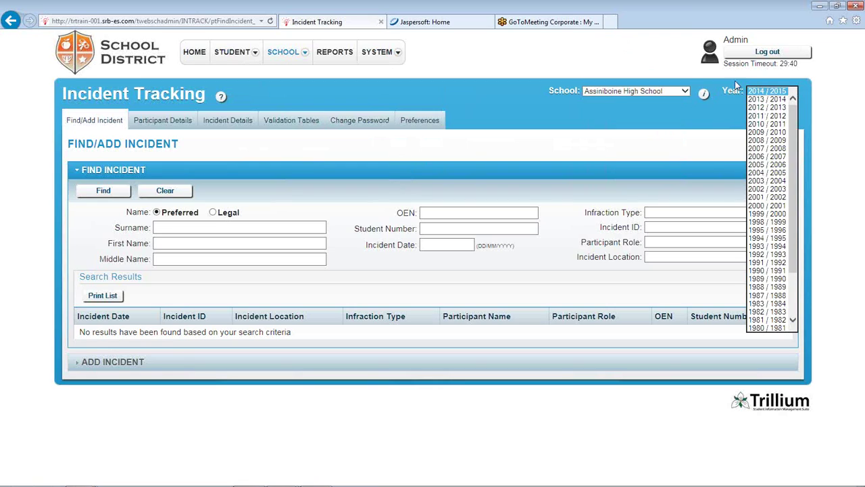
pyautogui.click(626, 66)
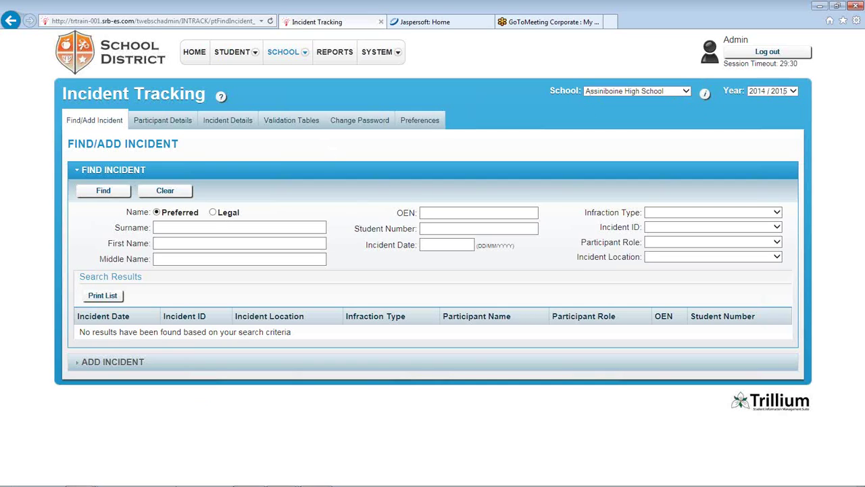
pyautogui.moveTo(182, 477)
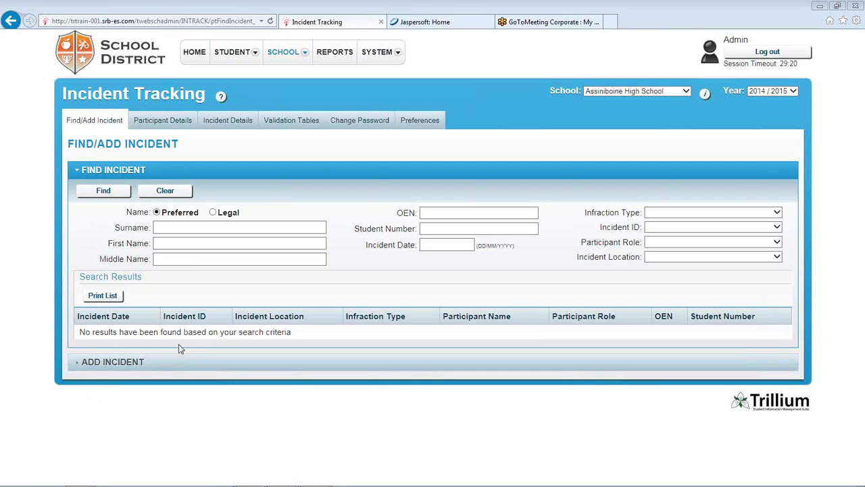
# Add a new incident dated 12/11/2014 at 10:00 and save it
pyautogui.click(115, 363)
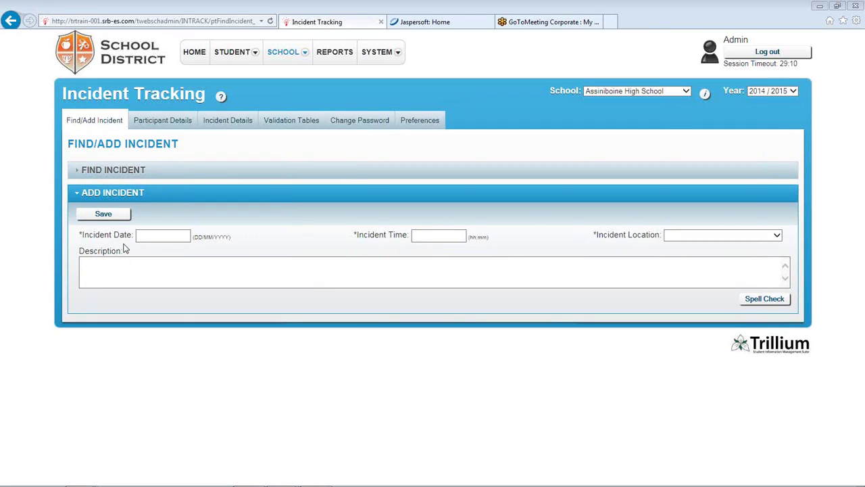
pyautogui.click(83, 238)
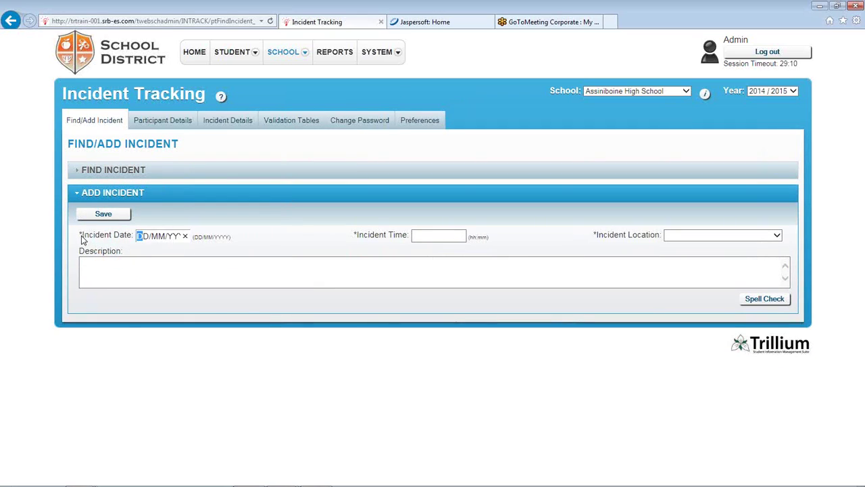
pyautogui.click(443, 235)
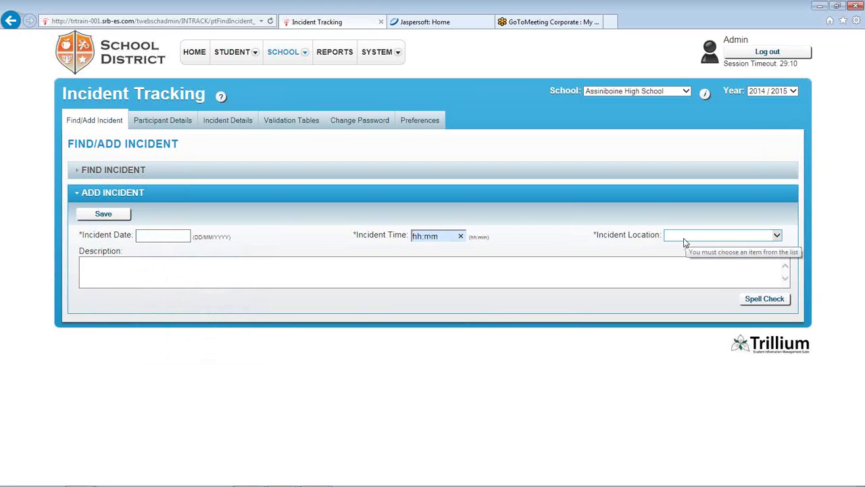
pyautogui.click(163, 237)
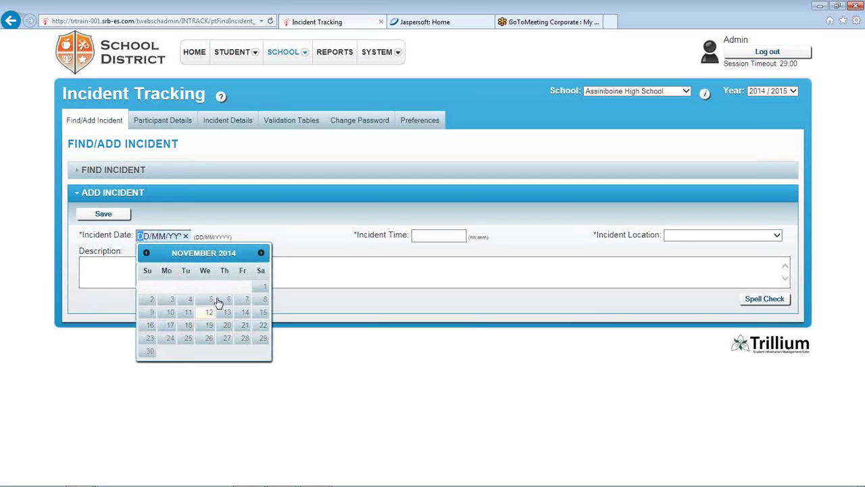
pyautogui.click(208, 312)
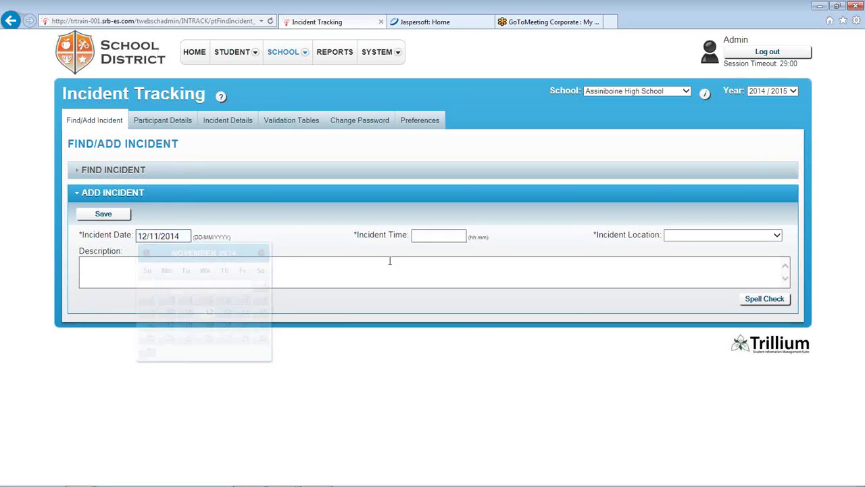
pyautogui.click(454, 236)
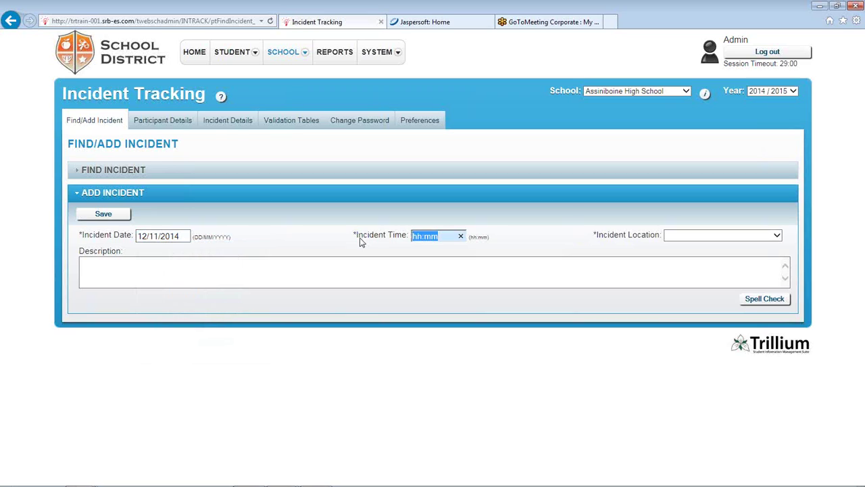
pyautogui.write('10:00')
pyautogui.click(425, 269)
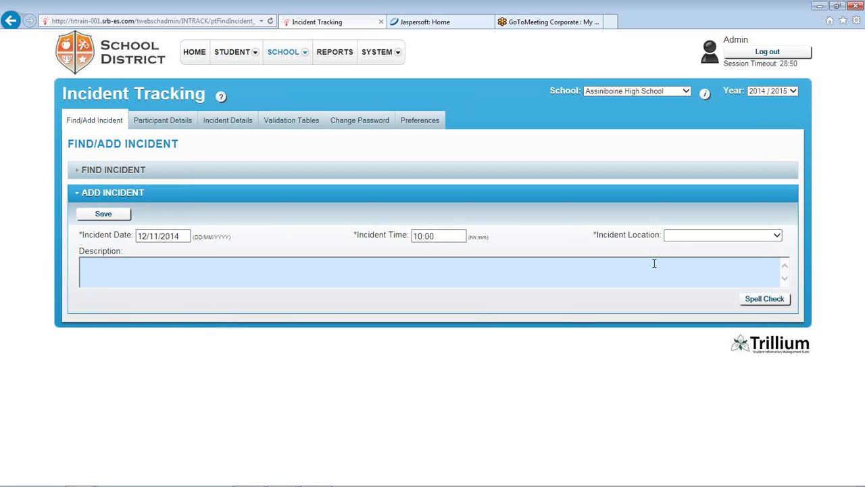
pyautogui.click(125, 214)
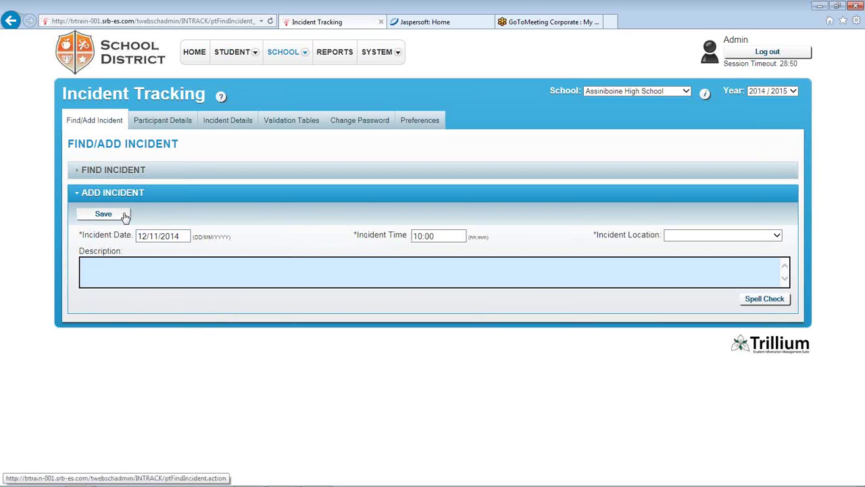
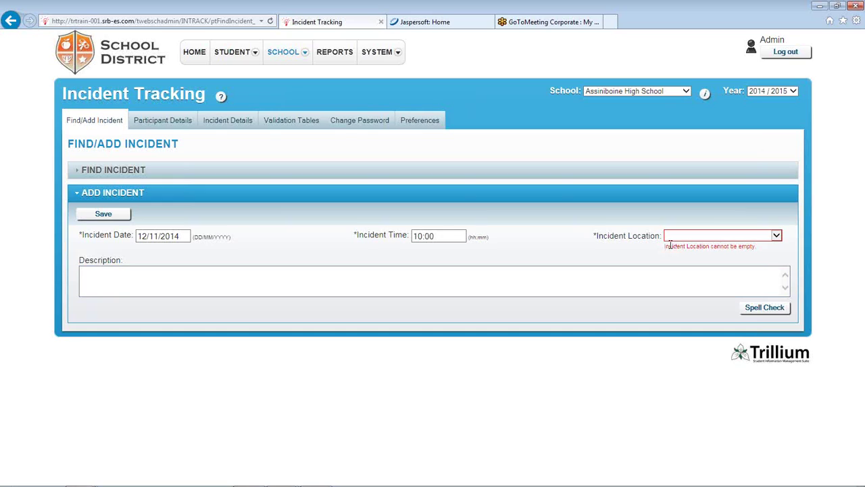
# Point out the missing-location error and set the incident location to Classroom
pyautogui.moveTo(666, 246); pyautogui.dragTo(763, 246)
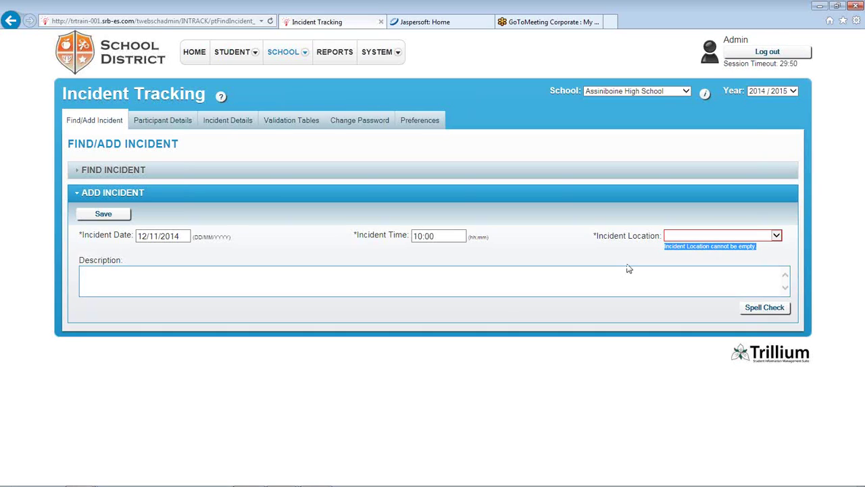
pyautogui.click(776, 235)
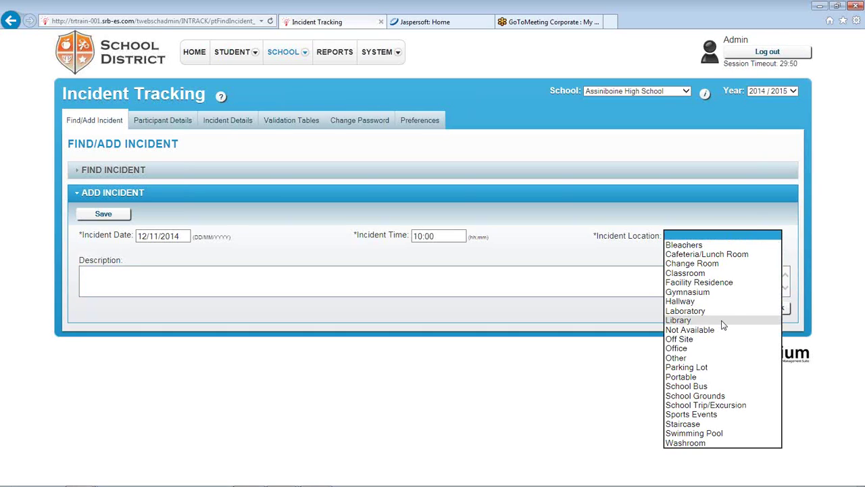
pyautogui.click(702, 274)
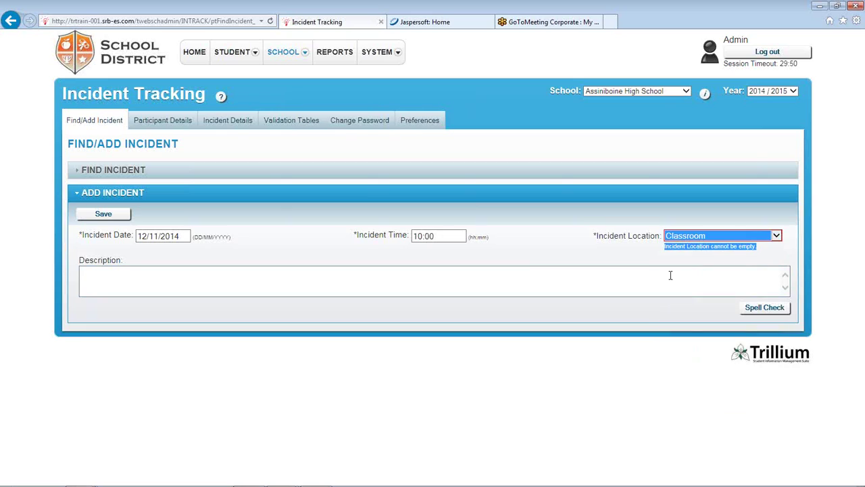
pyautogui.click(135, 279)
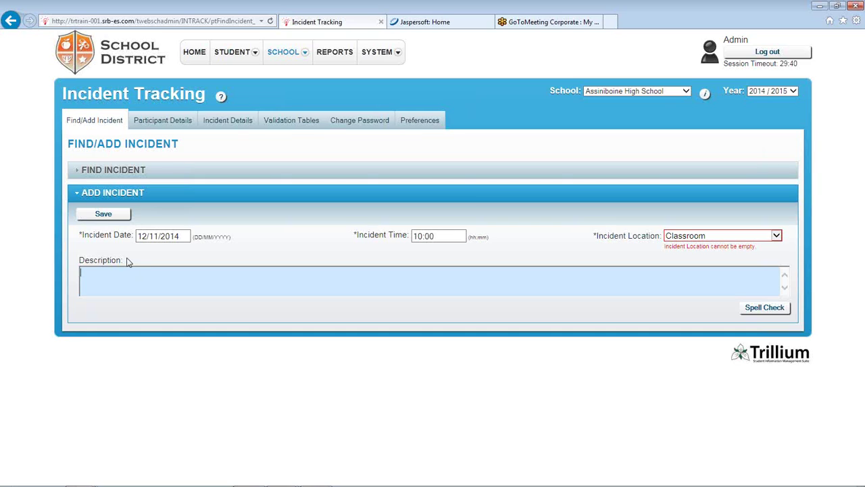
# Save the Classroom incident, highlight its date and new Incident ID, then begin adding a participant
pyautogui.click(99, 218)
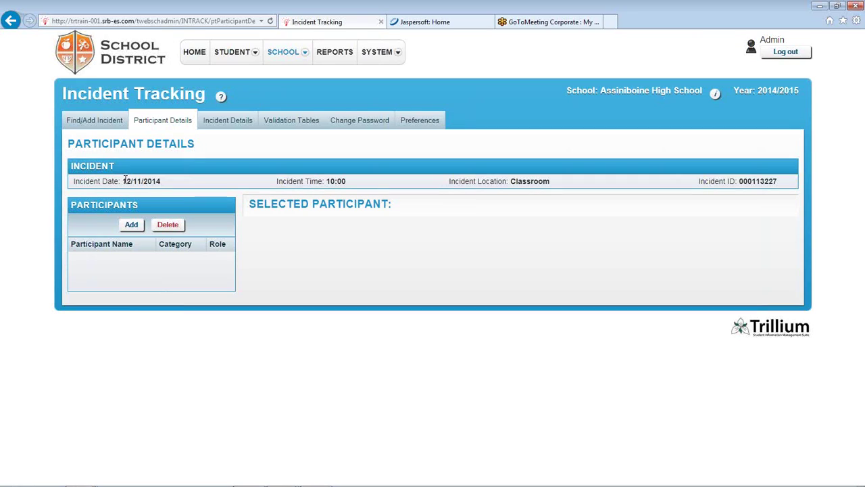
pyautogui.moveTo(123, 181); pyautogui.dragTo(158, 183)
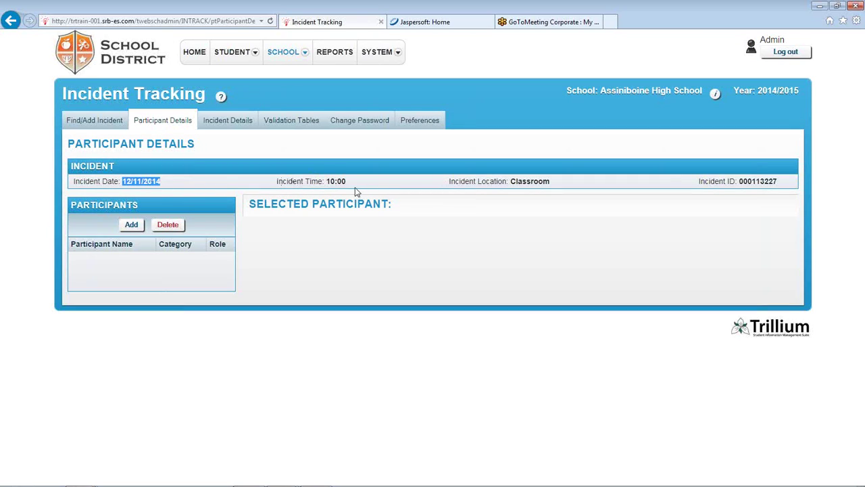
pyautogui.click(328, 181)
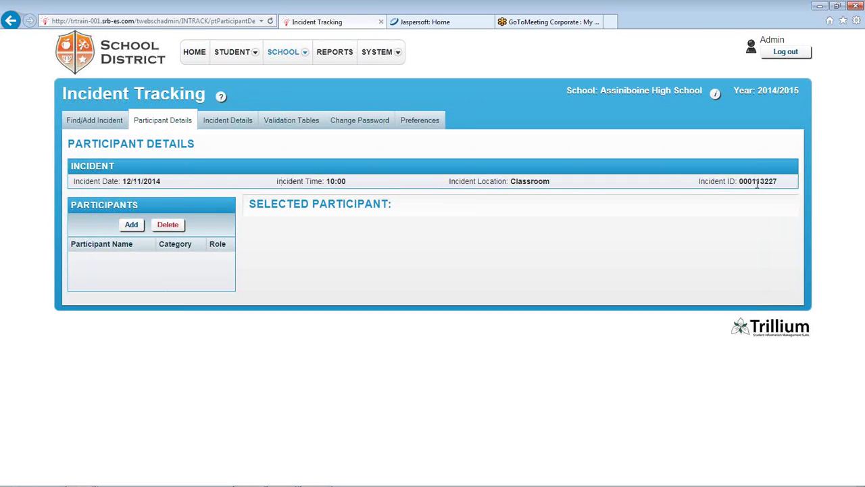
pyautogui.moveTo(738, 181); pyautogui.dragTo(803, 180)
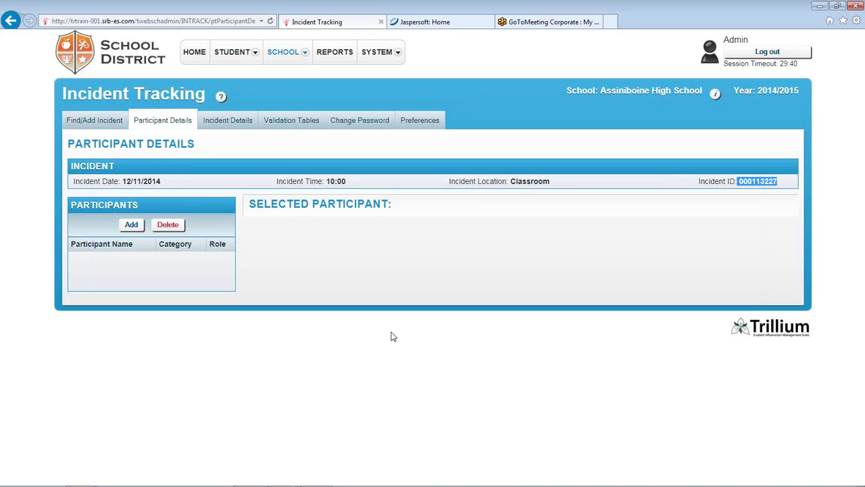
pyautogui.click(497, 315)
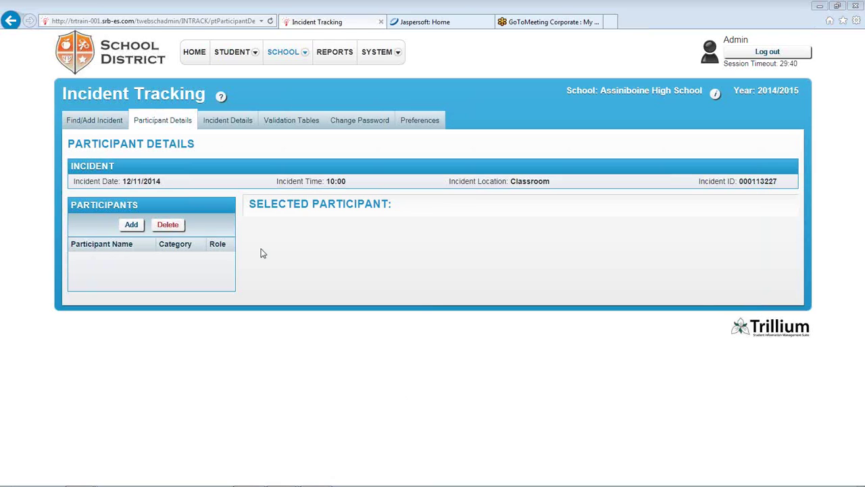
pyautogui.click(131, 226)
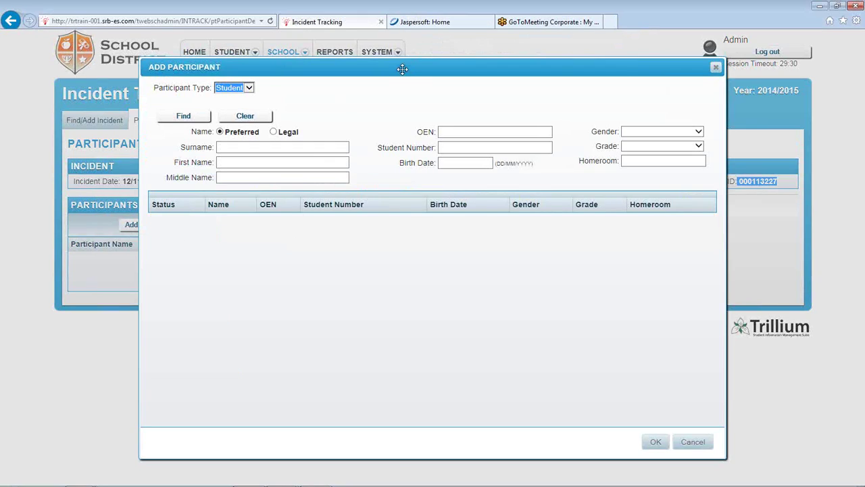
# Search students by surname 'a' and add the first of three results as participant
pyautogui.moveTo(402, 69); pyautogui.dragTo(403, 42)
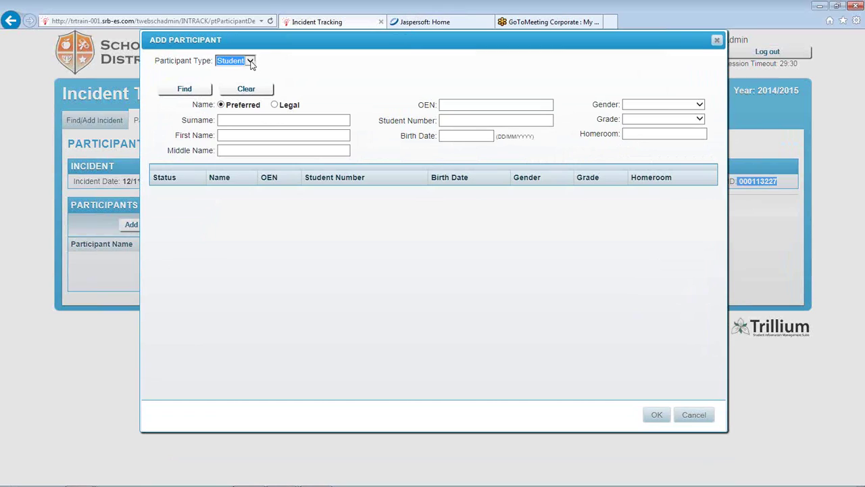
pyautogui.click(250, 62)
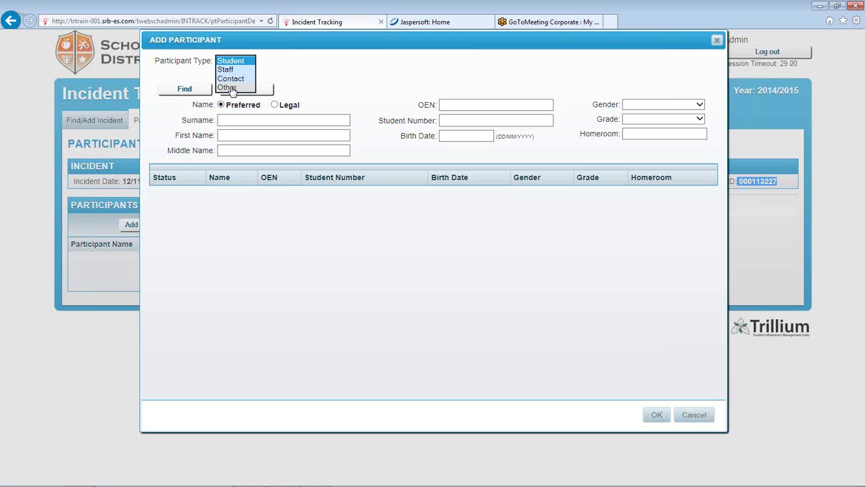
pyautogui.click(284, 80)
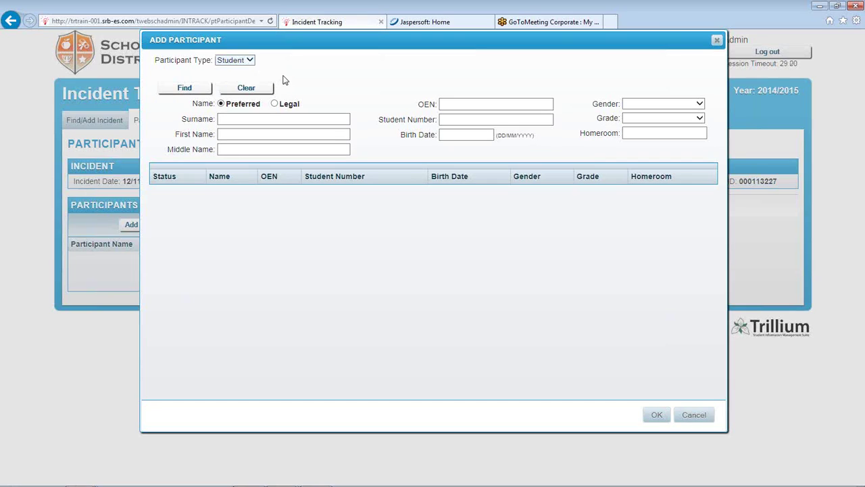
pyautogui.click(262, 117)
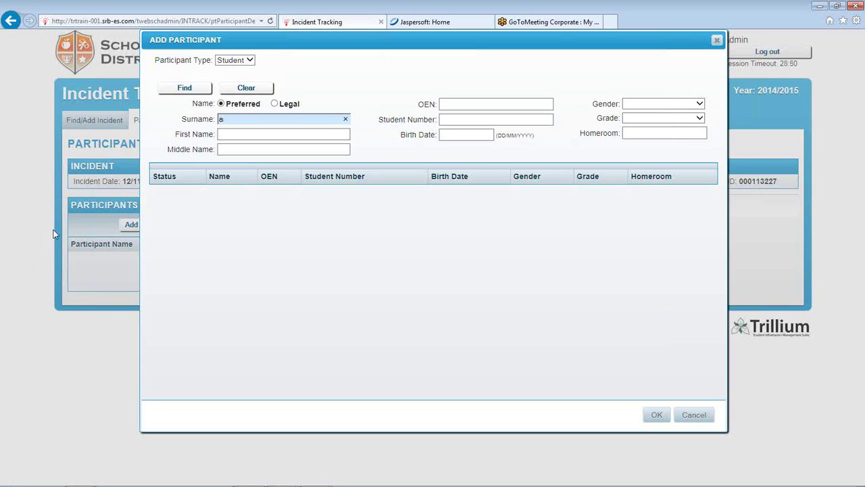
pyautogui.click(191, 94)
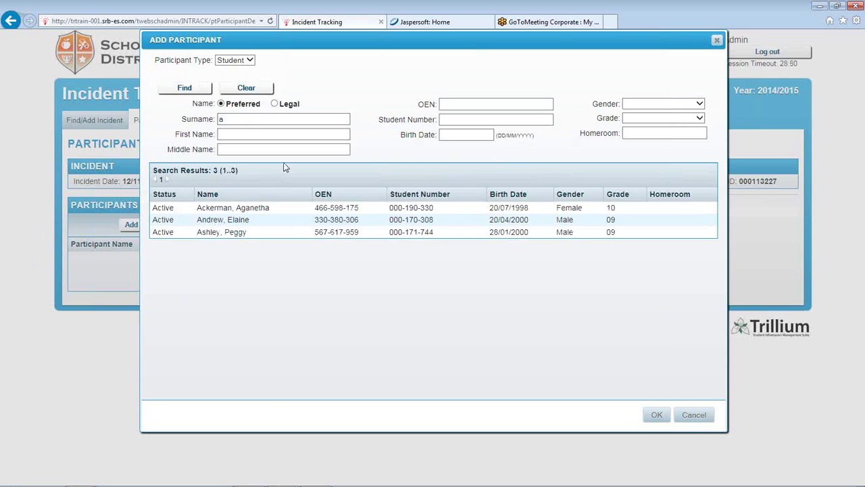
pyautogui.click(263, 212)
pyautogui.moveTo(477, 47); pyautogui.dragTo(376, 48)
pyautogui.click(555, 416)
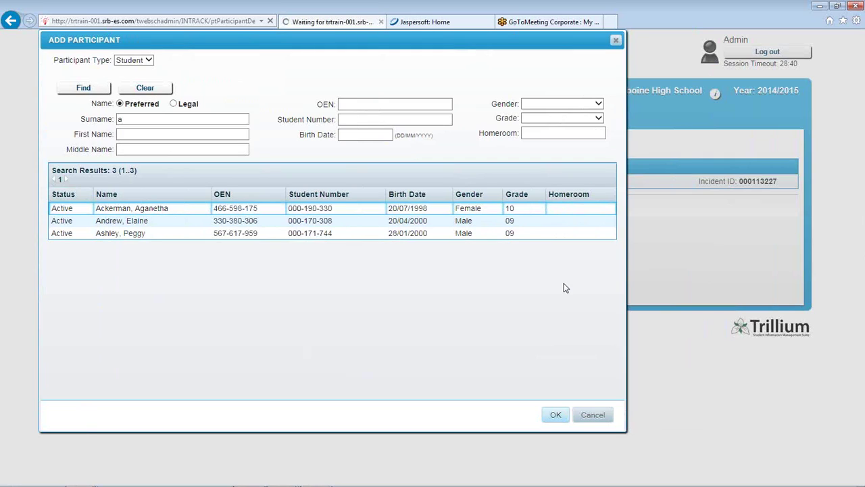
# Review the student's Role Details, expand Personal and Demographics, then reopen Role Details
pyautogui.scroll(-3, 563, 285)
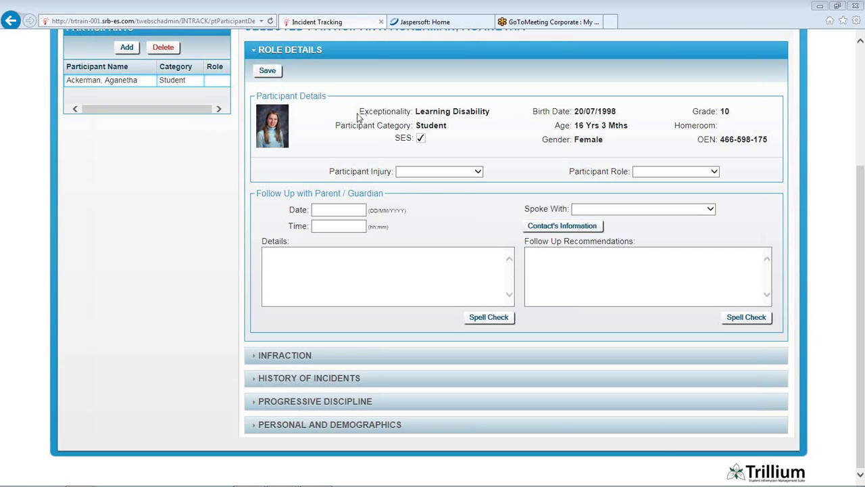
pyautogui.moveTo(360, 111); pyautogui.dragTo(468, 127)
pyautogui.scroll(1, 336, 204)
pyautogui.click(336, 204)
pyautogui.scroll(-1, 343, 201)
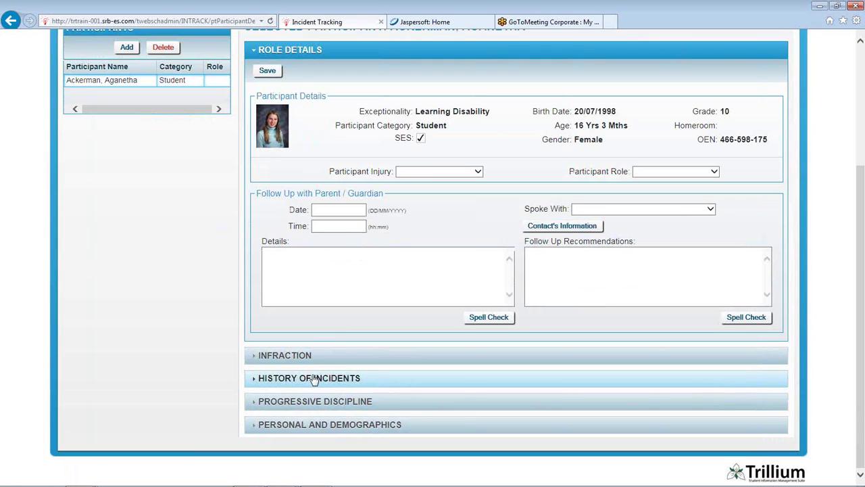
pyautogui.click(318, 426)
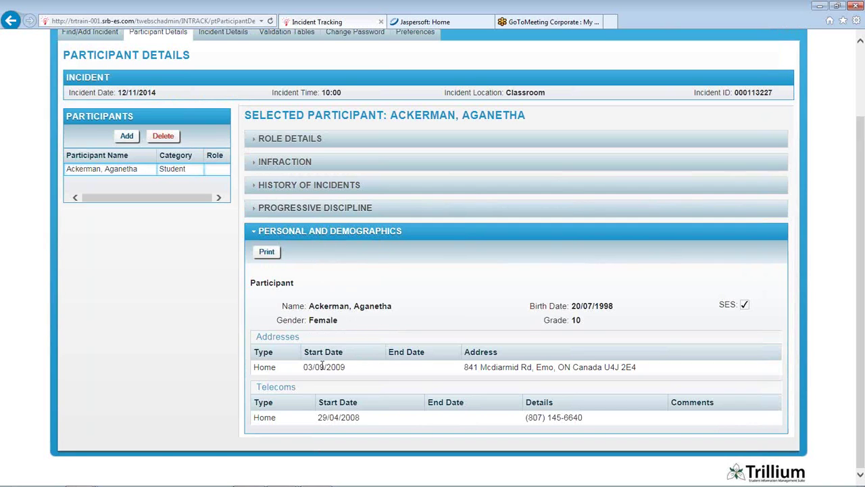
pyautogui.scroll(3, 359, 331)
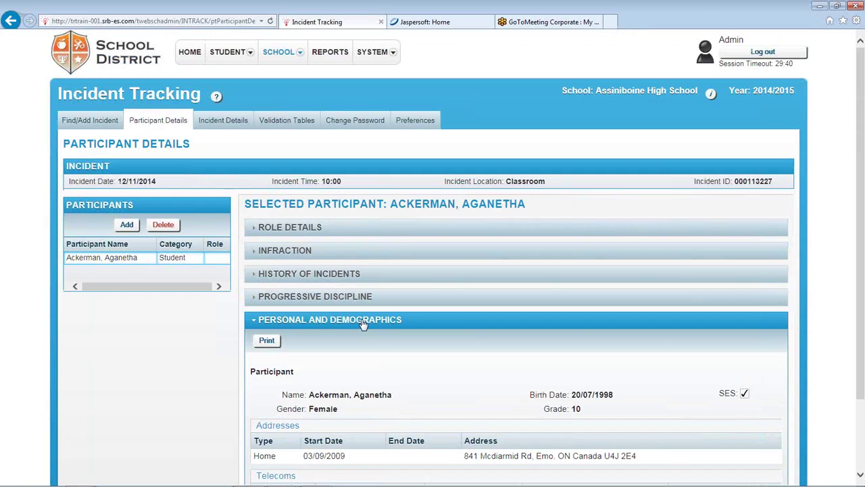
pyautogui.click(321, 226)
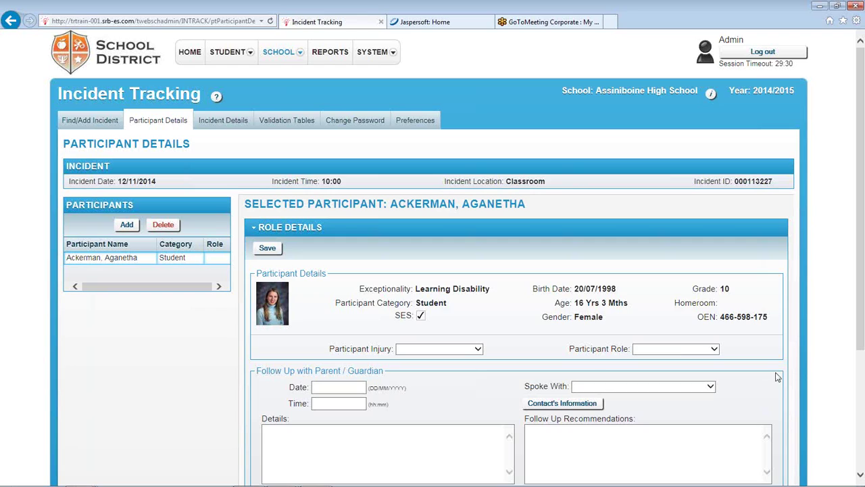
pyautogui.scroll(-2, 777, 375)
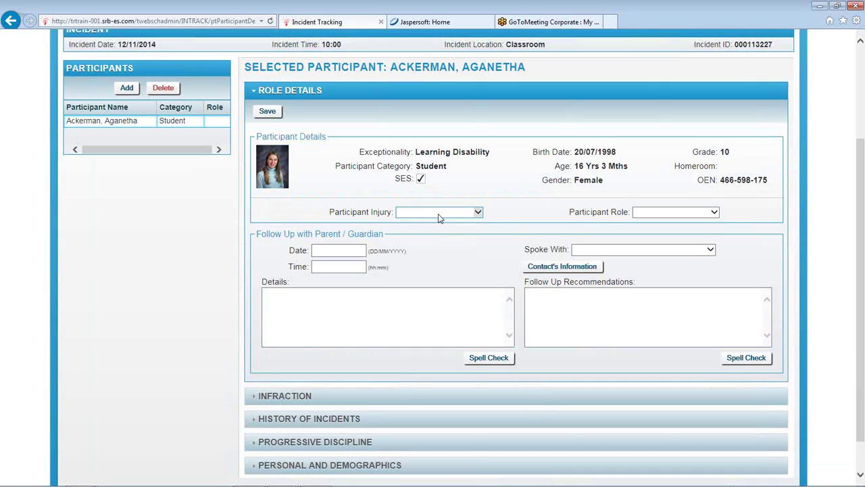
# Set the student's injury to None and role to Aggressor, leaving the follow-up date empty
pyautogui.click(437, 214)
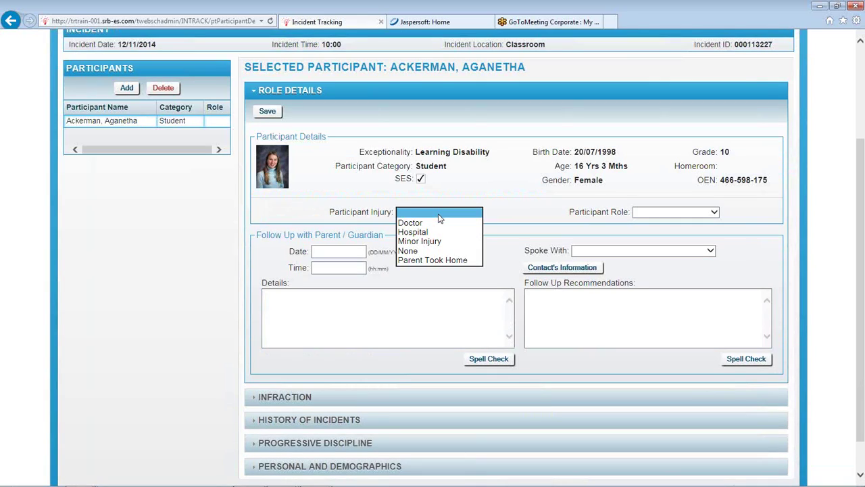
pyautogui.click(443, 251)
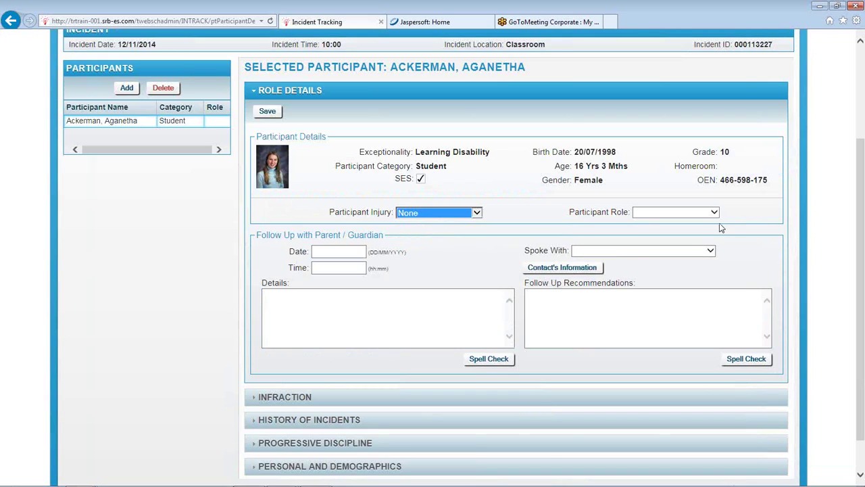
pyautogui.click(679, 214)
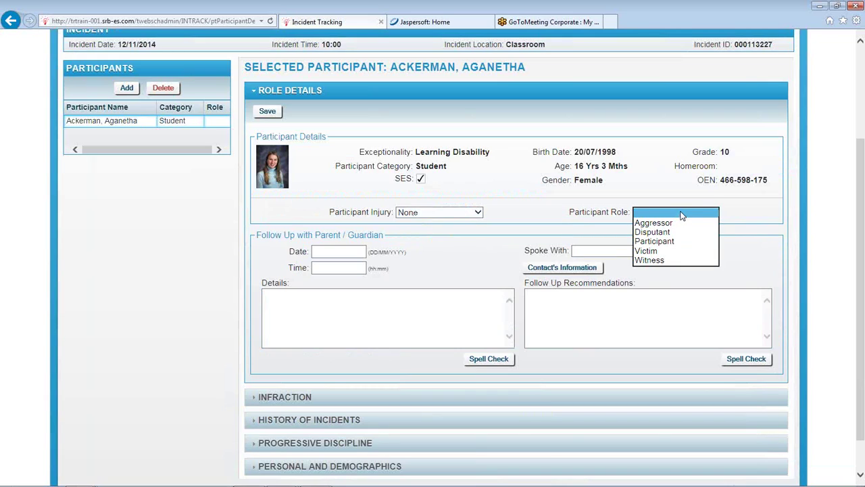
pyautogui.click(656, 223)
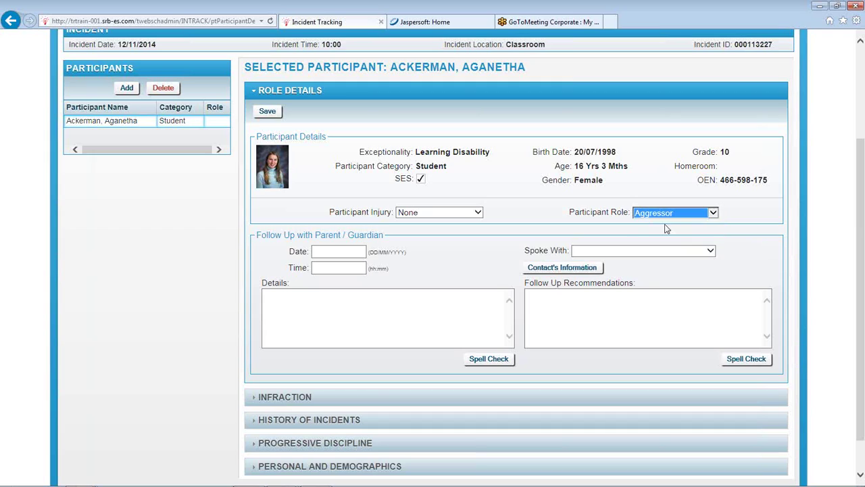
pyautogui.click(335, 251)
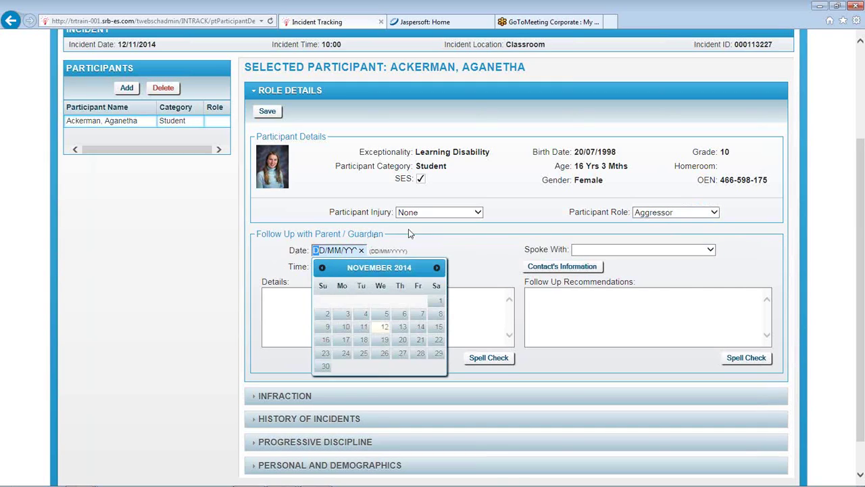
pyautogui.click(470, 223)
# Record the father as the parent spoken with, check his contact information, and save
pyautogui.click(678, 251)
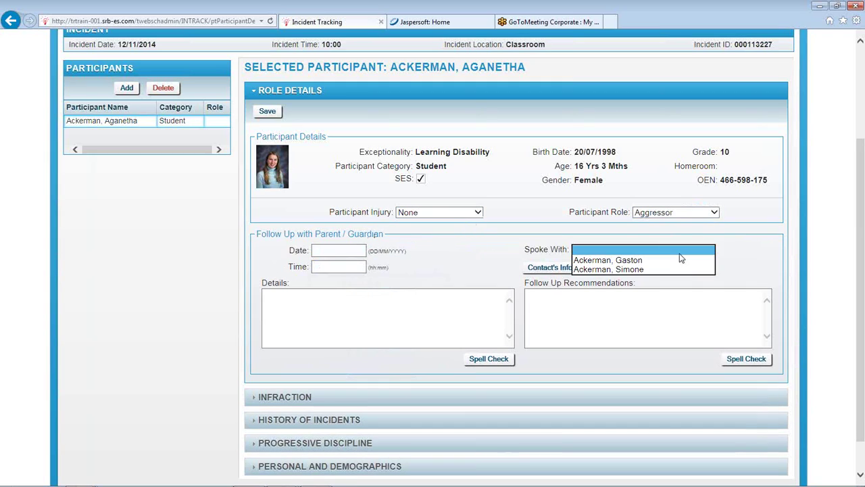
pyautogui.click(433, 254)
pyautogui.click(616, 251)
pyautogui.click(611, 260)
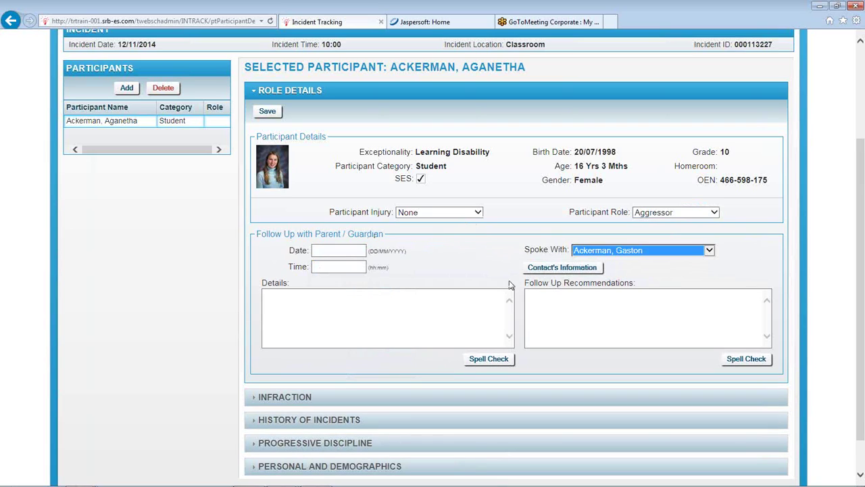
pyautogui.click(341, 307)
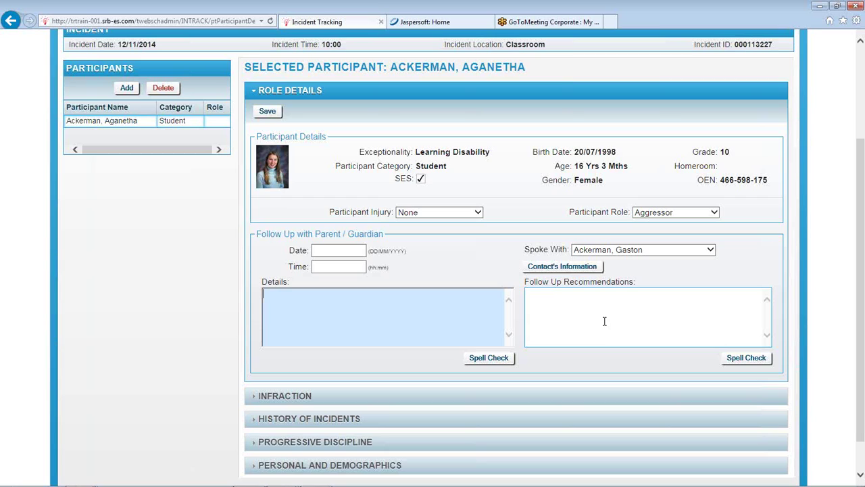
pyautogui.click(572, 267)
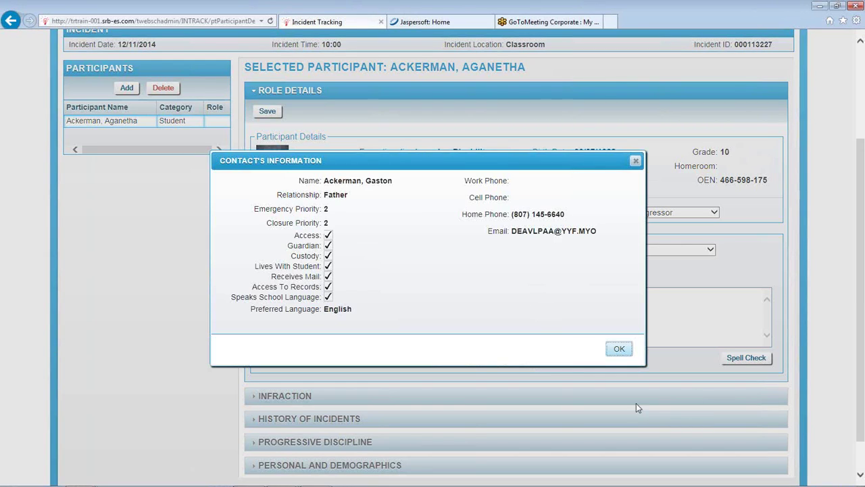
pyautogui.click(619, 349)
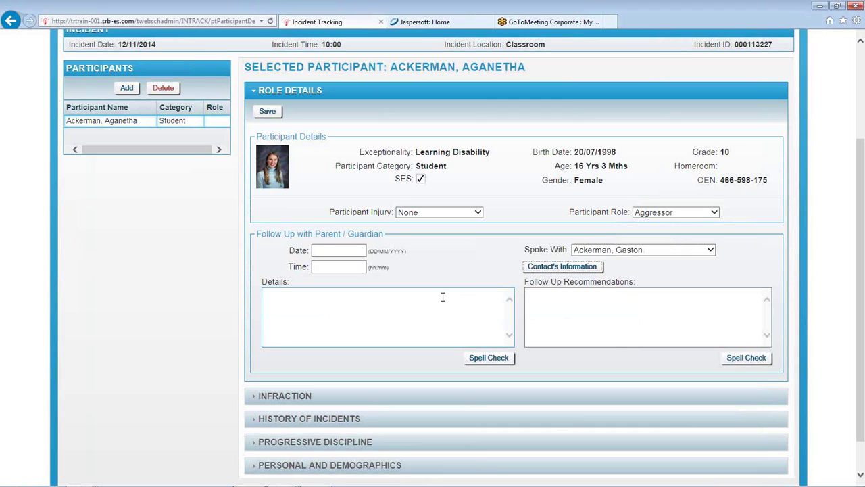
pyautogui.click(646, 307)
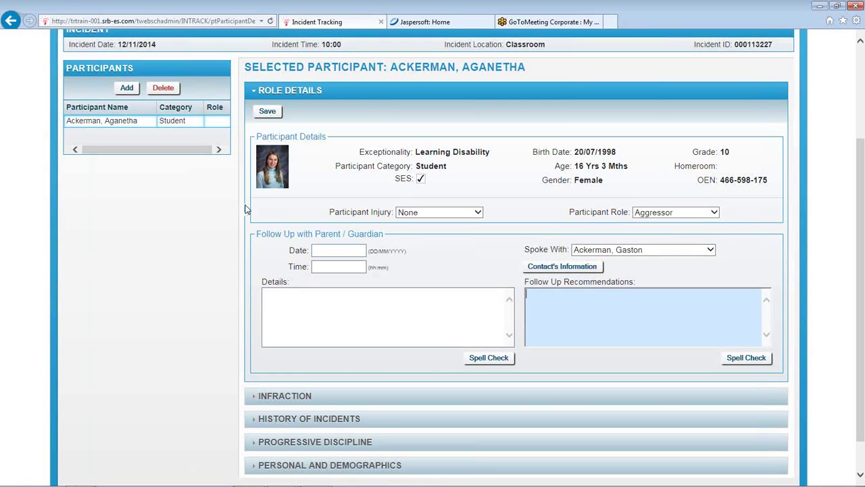
pyautogui.click(268, 112)
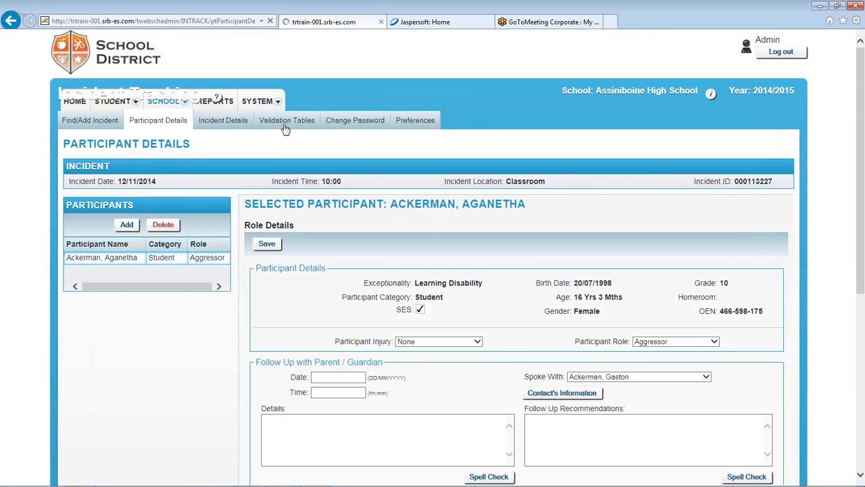
# Return to the Participants panel and start adding another participant
pyautogui.scroll(-1, 142, 213)
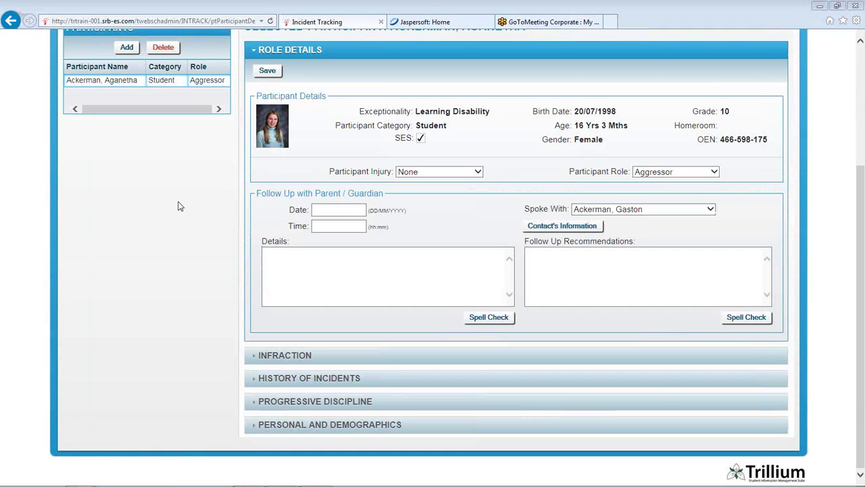
pyautogui.scroll(2, 135, 175)
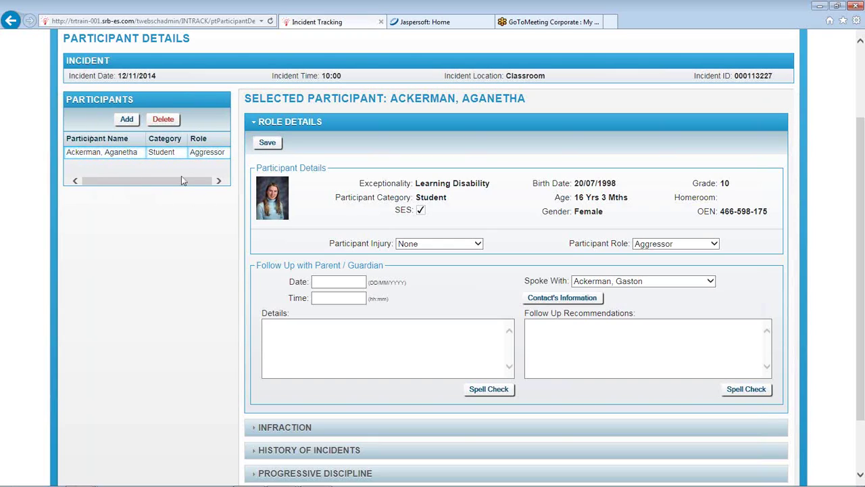
pyautogui.click(127, 119)
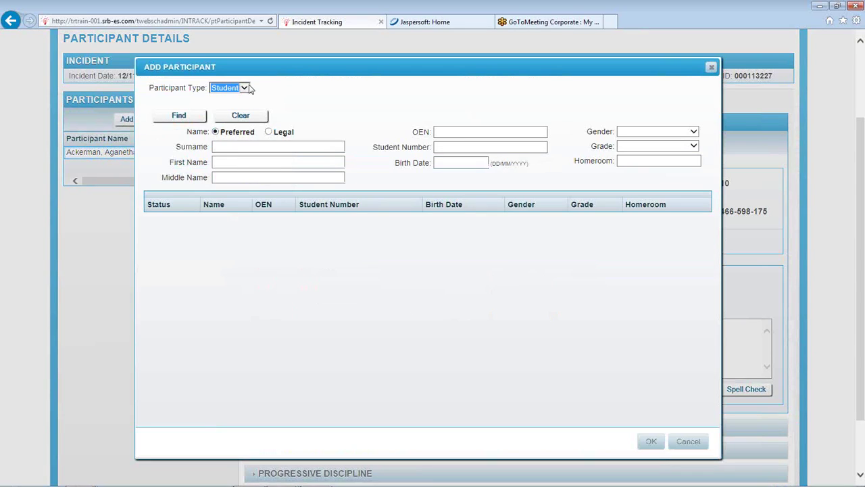
# Search staff by surname 'a' and add the Vice Principal as a Staff participant
pyautogui.click(246, 88)
pyautogui.click(241, 97)
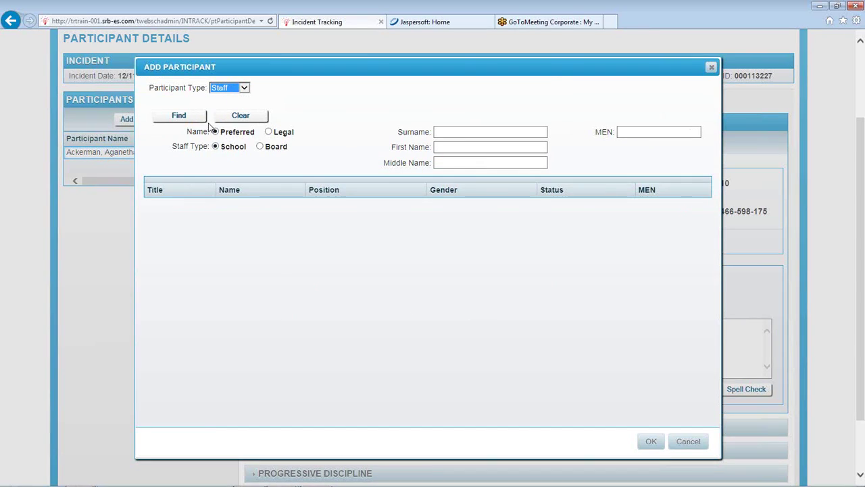
pyautogui.click(476, 131)
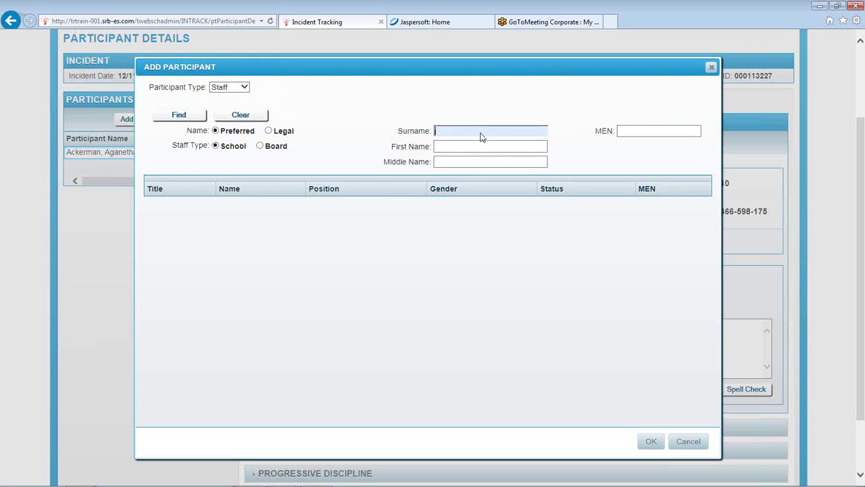
pyautogui.write('a')
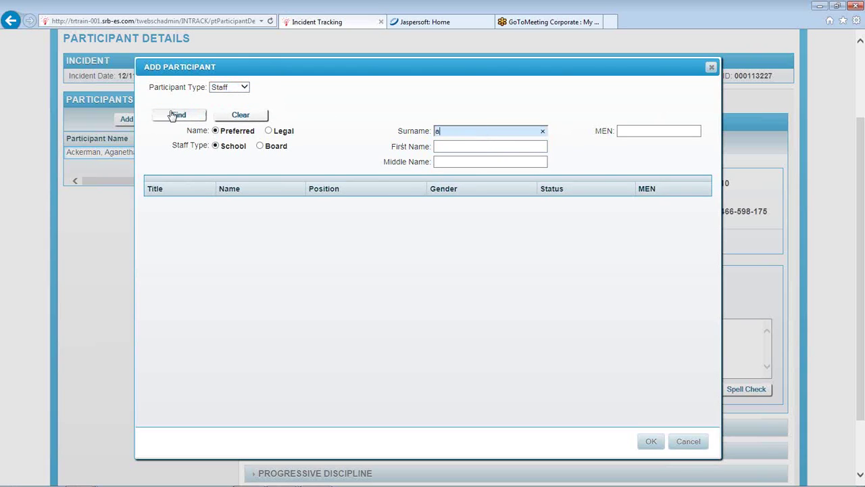
pyautogui.click(178, 114)
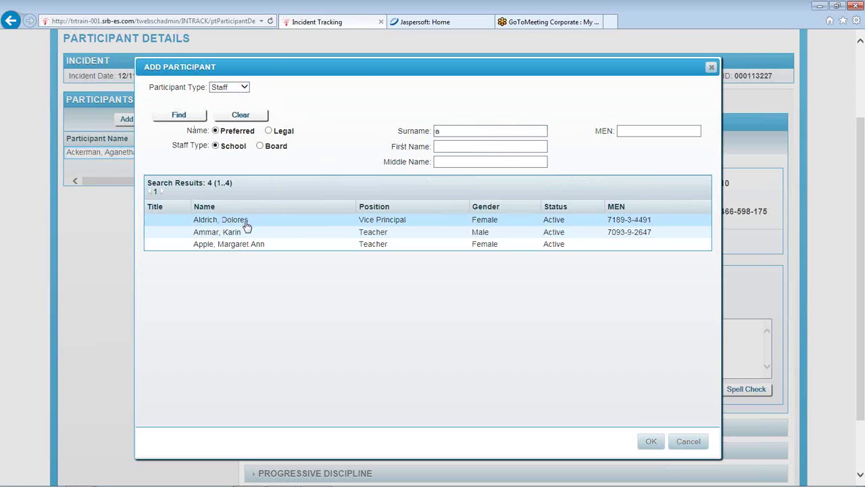
pyautogui.click(247, 224)
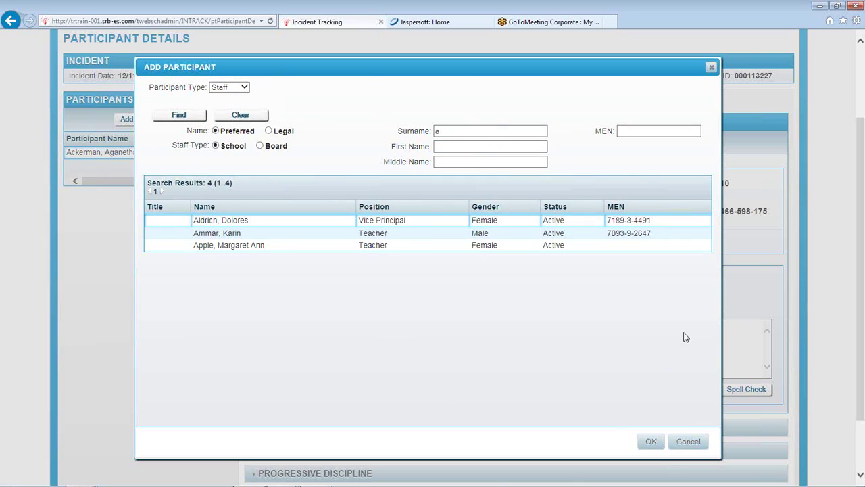
pyautogui.click(650, 443)
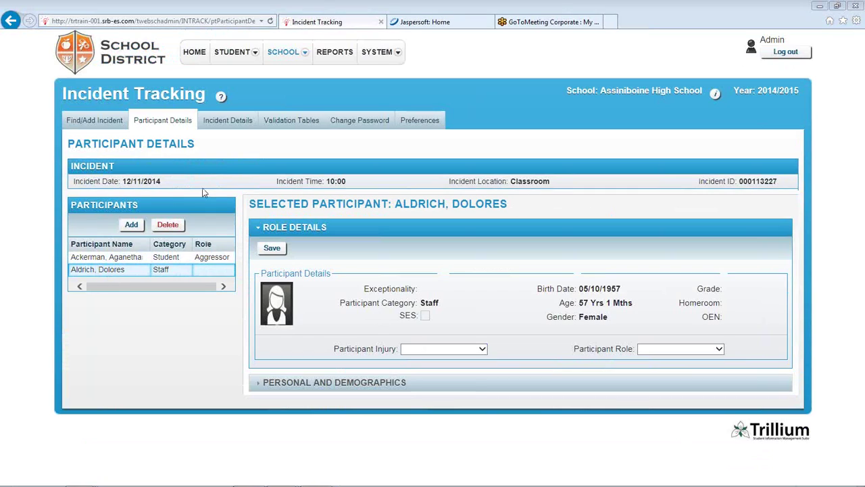
# Reselect the student participant and expand her Infraction section
pyautogui.click(133, 263)
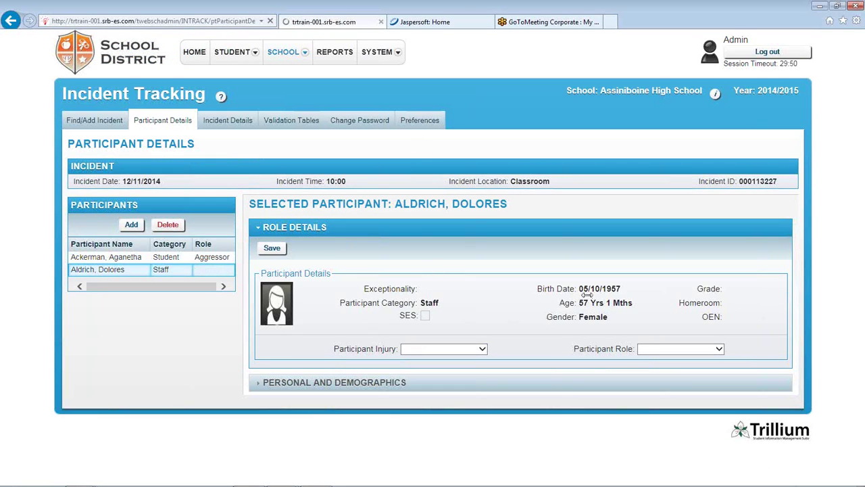
pyautogui.scroll(-3, 605, 202)
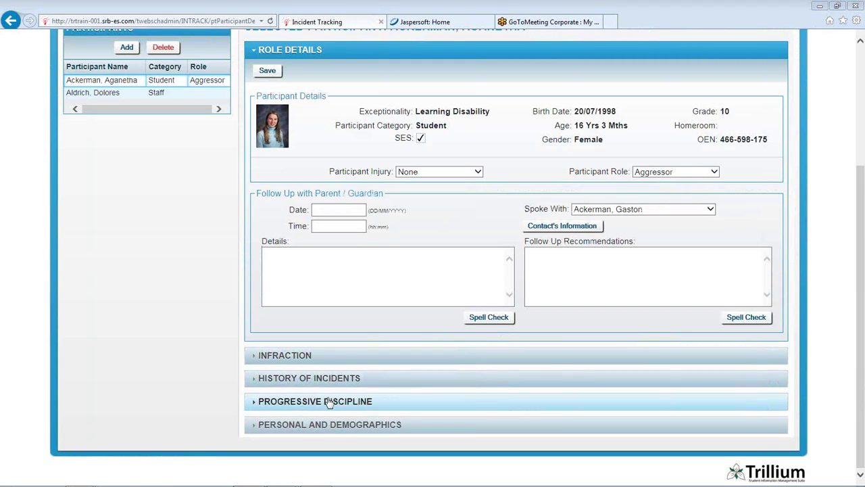
pyautogui.click(291, 357)
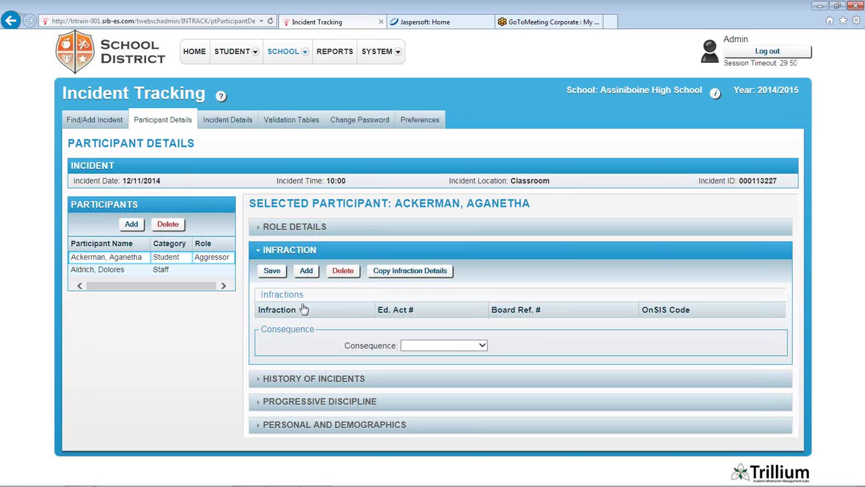
# Set the student's consequence to In School Suspension and visit the letter comments and description fields
pyautogui.click(468, 346)
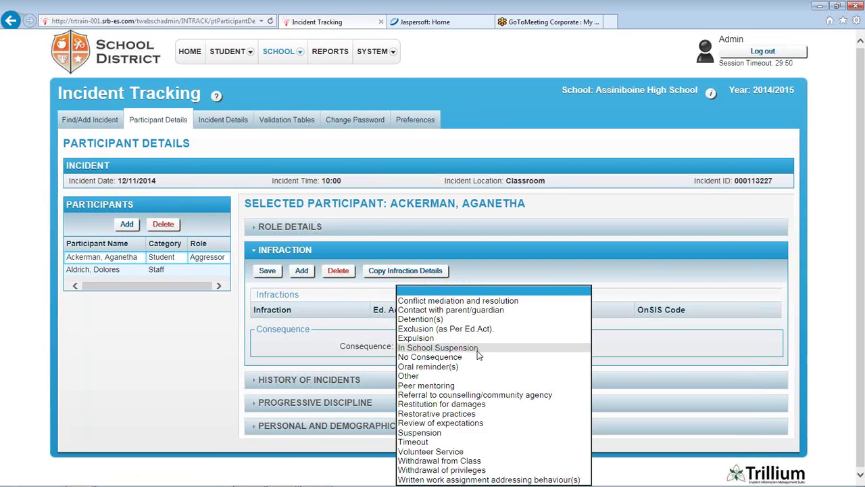
pyautogui.click(446, 347)
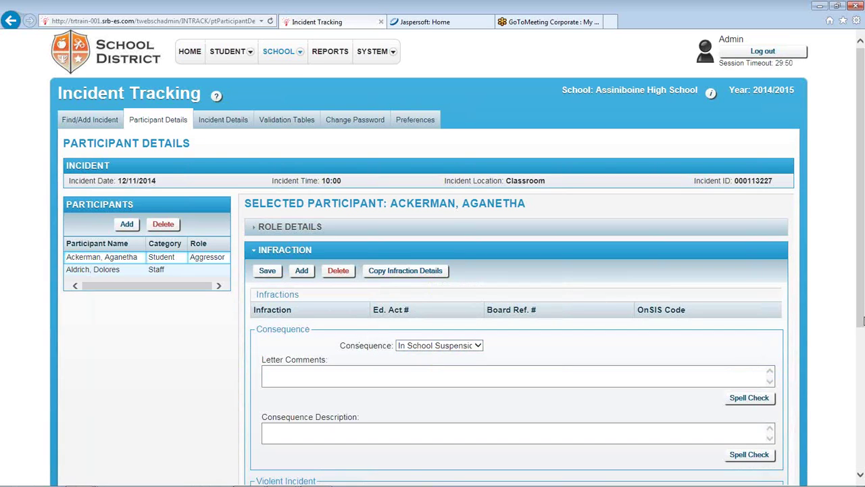
pyautogui.scroll(-3, 863, 330)
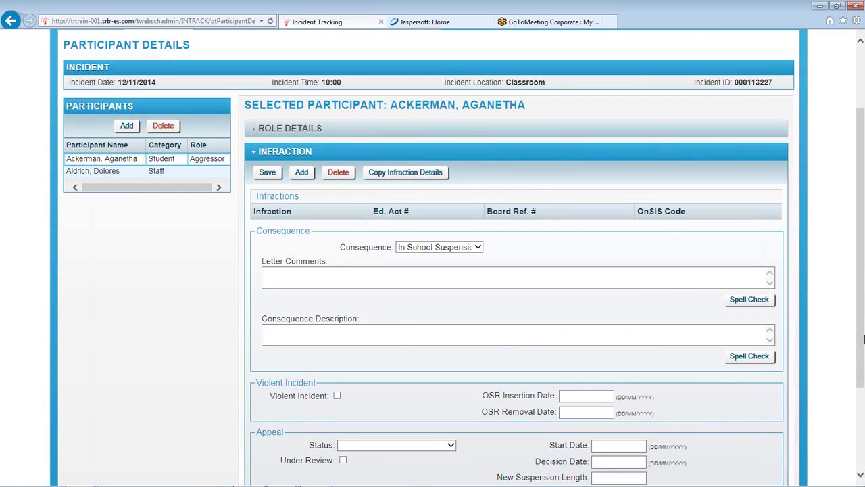
pyautogui.scroll(-3, 309, 145)
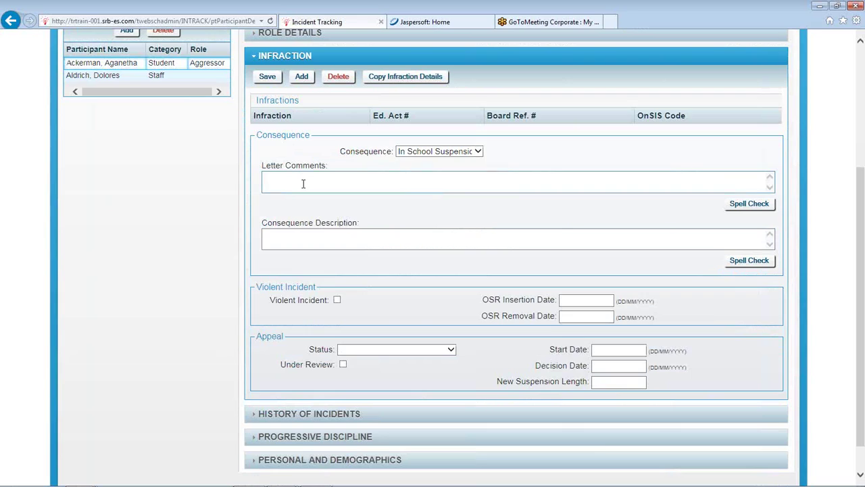
pyautogui.click(308, 186)
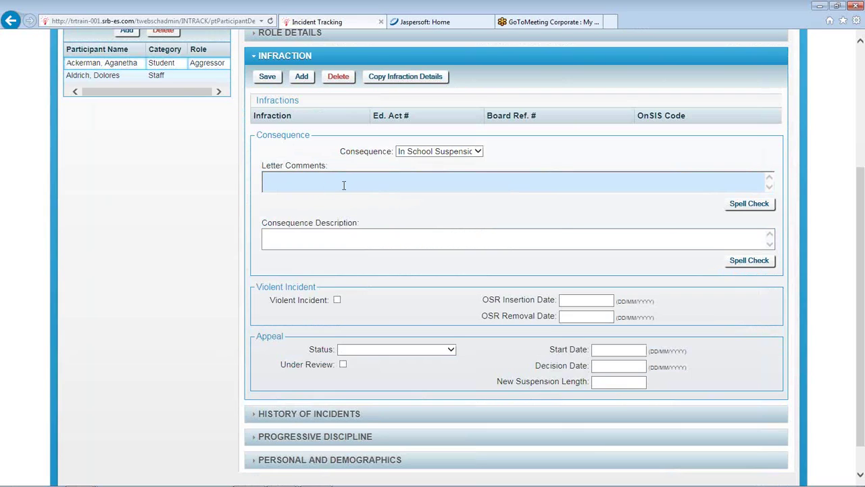
pyautogui.click(299, 235)
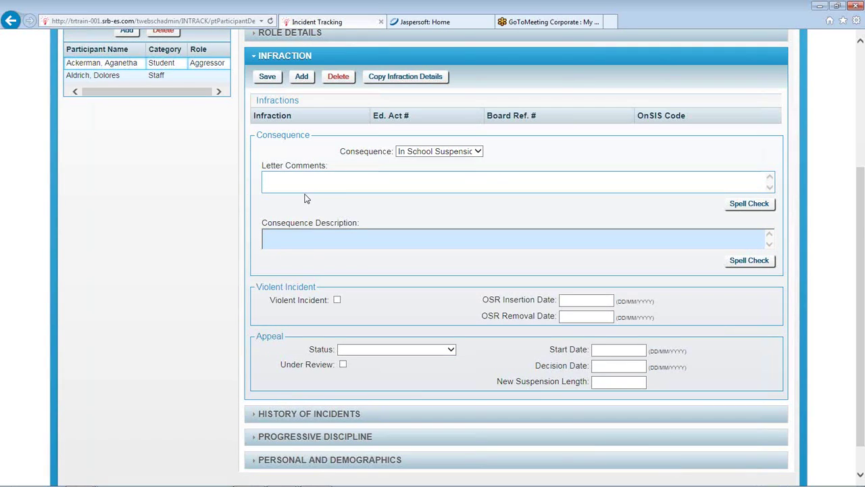
pyautogui.click(307, 183)
pyautogui.click(300, 240)
# Leave Appeal Status blank and save the infraction consequence
pyautogui.click(451, 350)
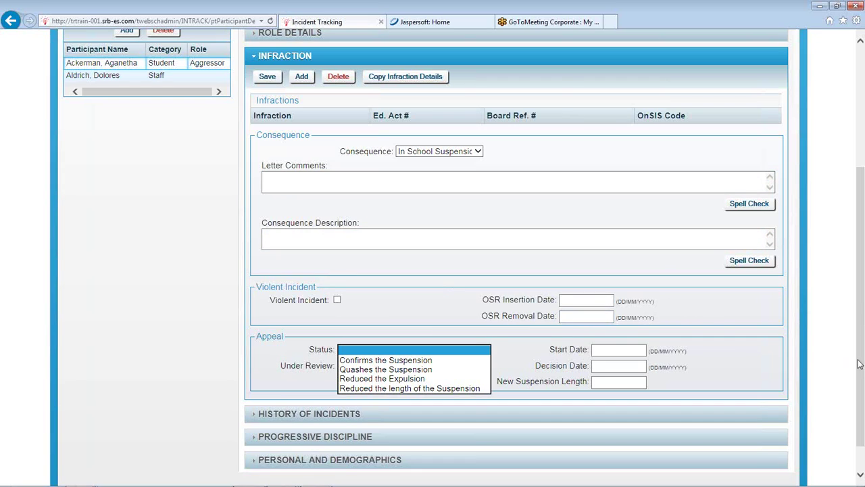
pyautogui.click(451, 356)
pyautogui.scroll(-1, 355, 155)
pyautogui.scroll(5, 355, 156)
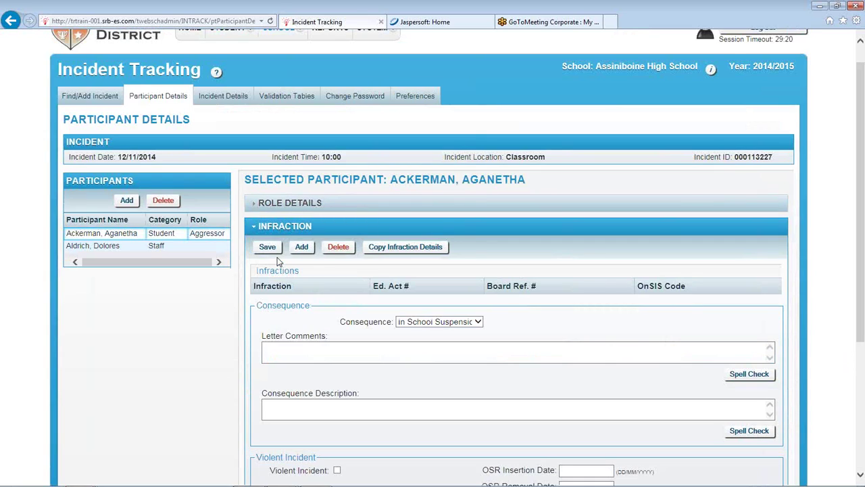
pyautogui.click(266, 247)
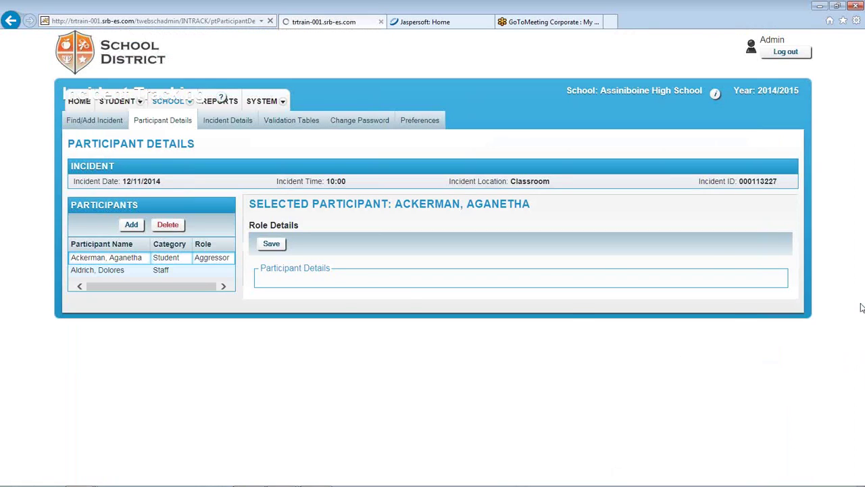
pyautogui.scroll(-8, 862, 304)
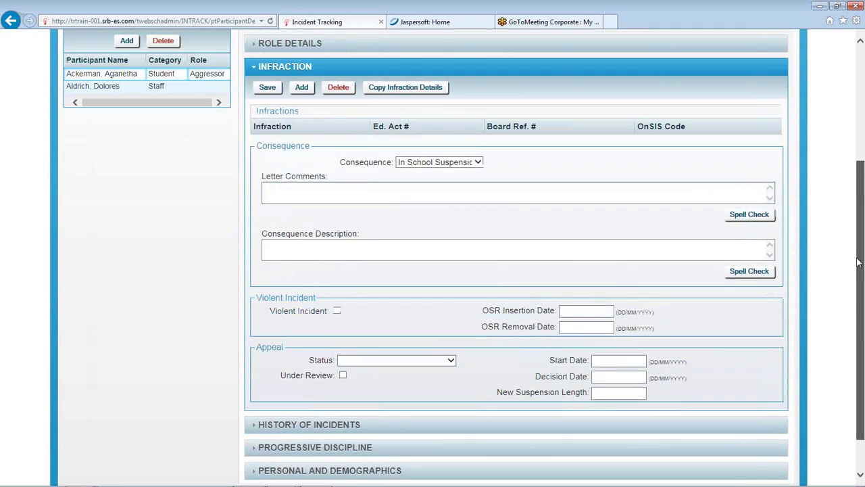
pyautogui.scroll(-1, 861, 284)
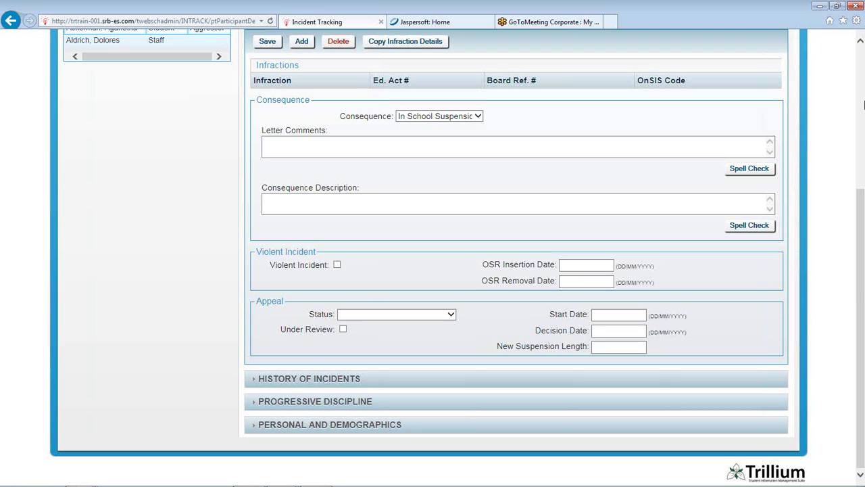
# Open the History of Incidents, then expand Progressive Discipline showing the 12/11/2014 entry
pyautogui.click(336, 378)
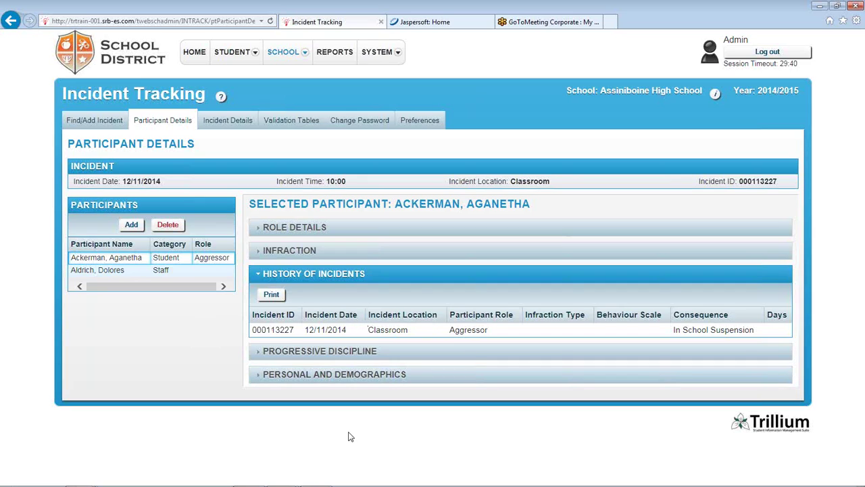
pyautogui.click(308, 353)
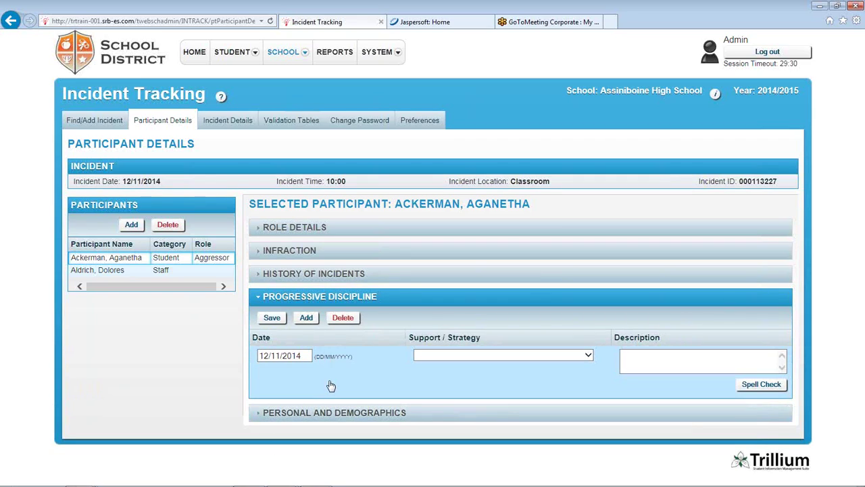
# Save an In School Suspension discipline entry for 12/11/2014 and go to the Incident Details page
pyautogui.click(564, 356)
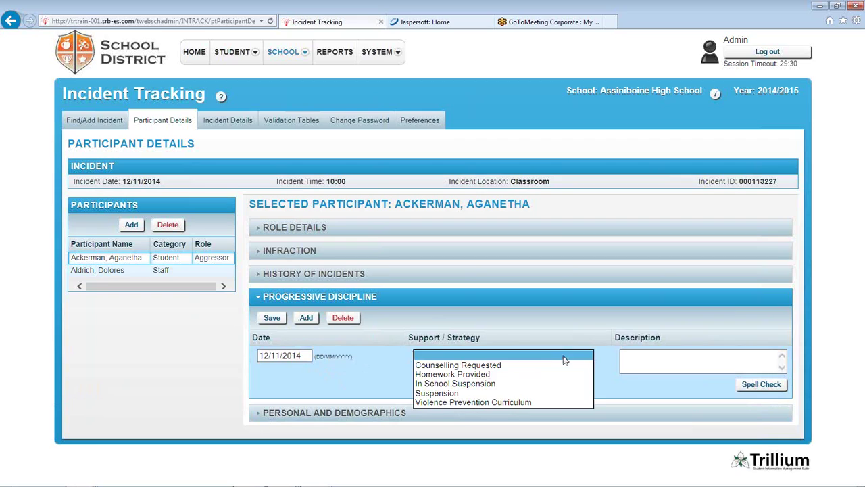
pyautogui.click(466, 386)
pyautogui.click(701, 363)
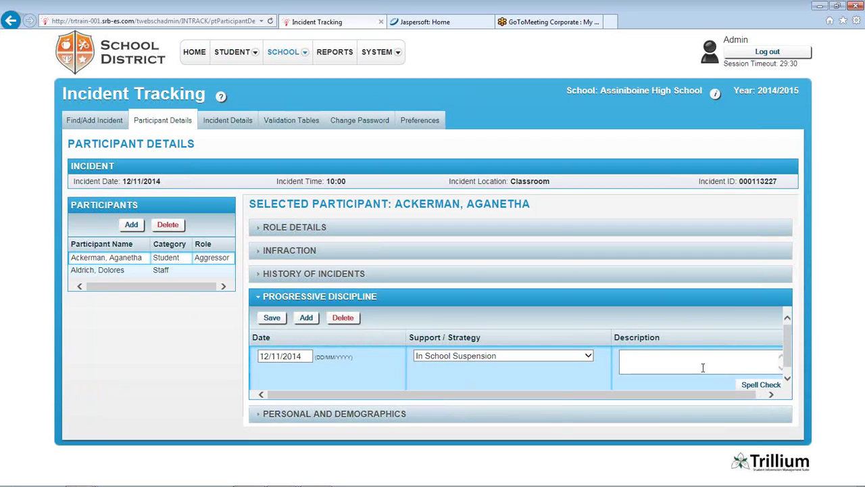
pyautogui.click(273, 319)
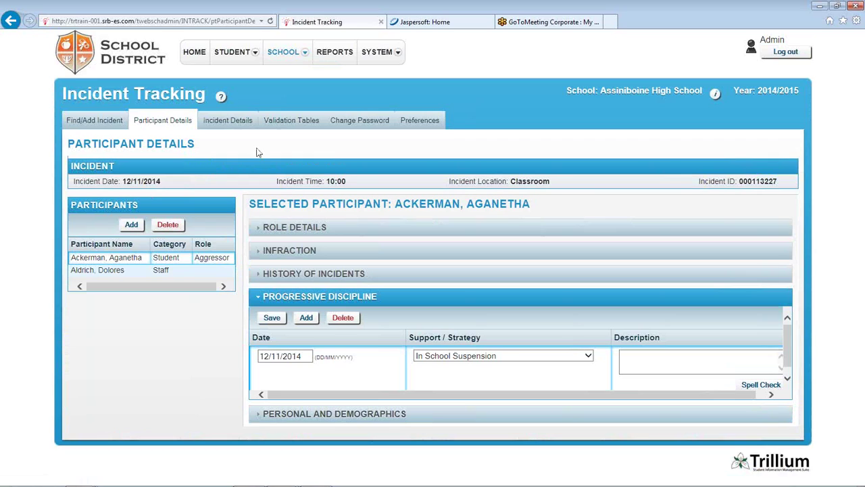
pyautogui.click(228, 121)
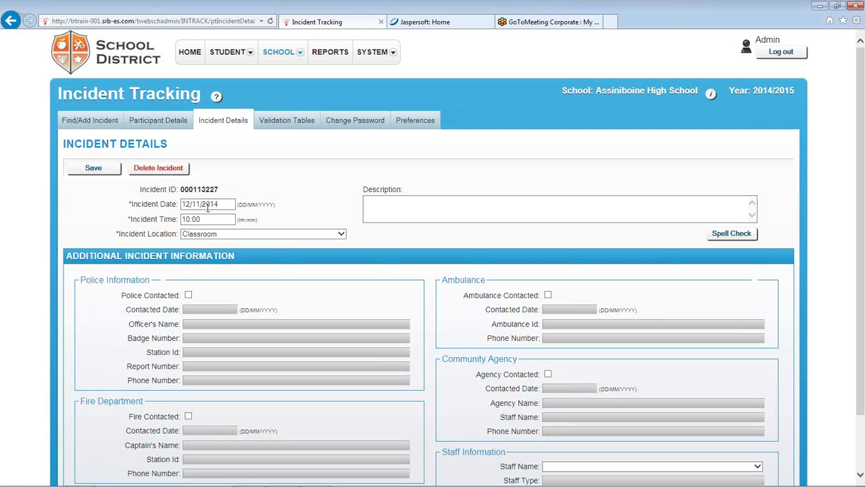
# Mark police, ambulance and fire department as contacted on the incident
pyautogui.click(513, 219)
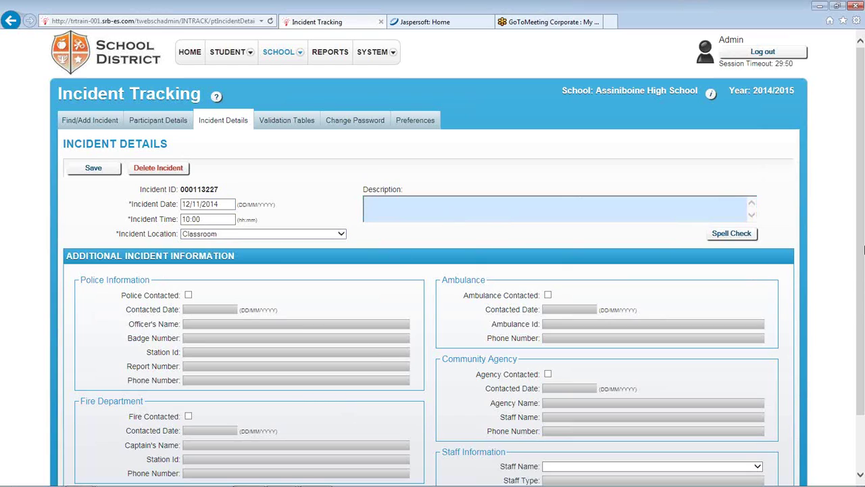
pyautogui.moveTo(860, 313); pyautogui.dragTo(863, 386)
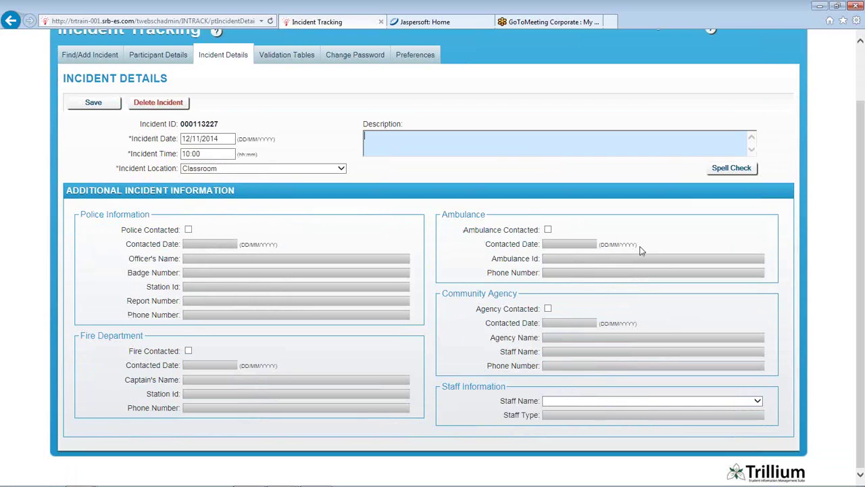
pyautogui.click(188, 230)
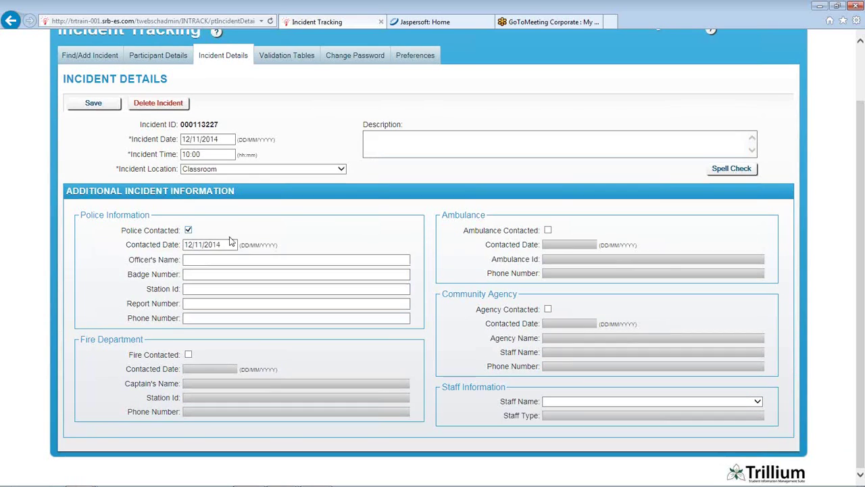
pyautogui.click(547, 231)
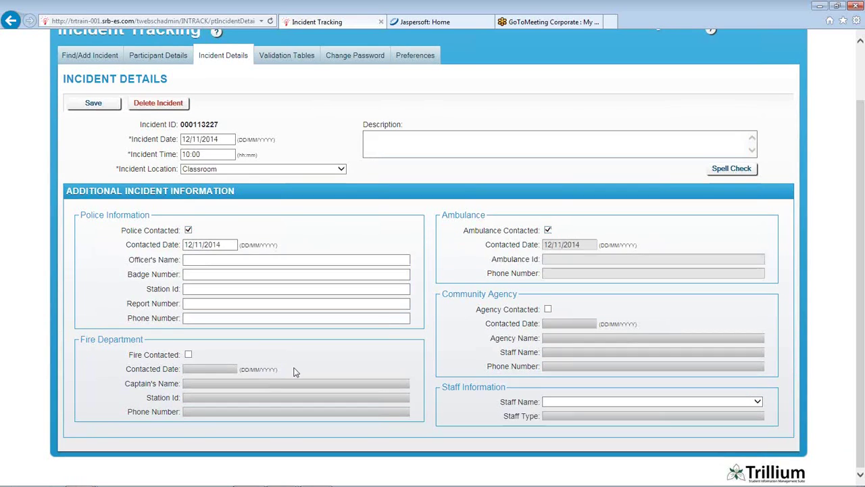
pyautogui.click(188, 354)
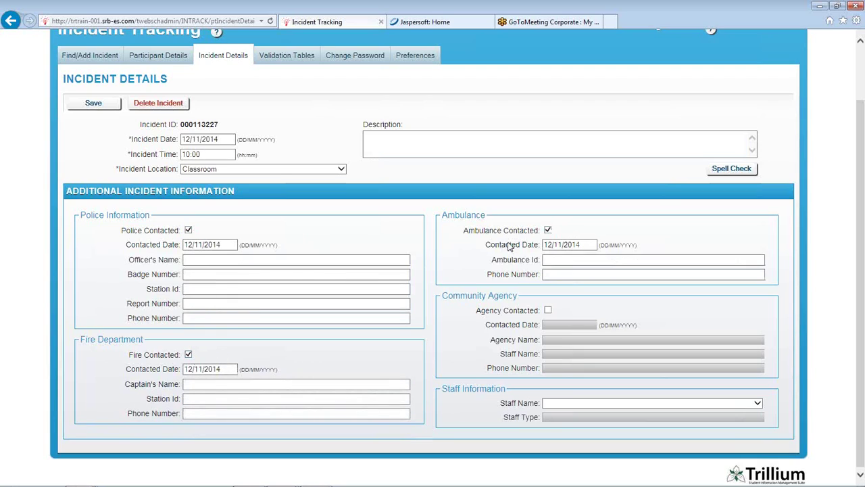
# Step through the police officer name, badge, station ID, report number and phone fields
pyautogui.click(212, 260)
pyautogui.click(206, 273)
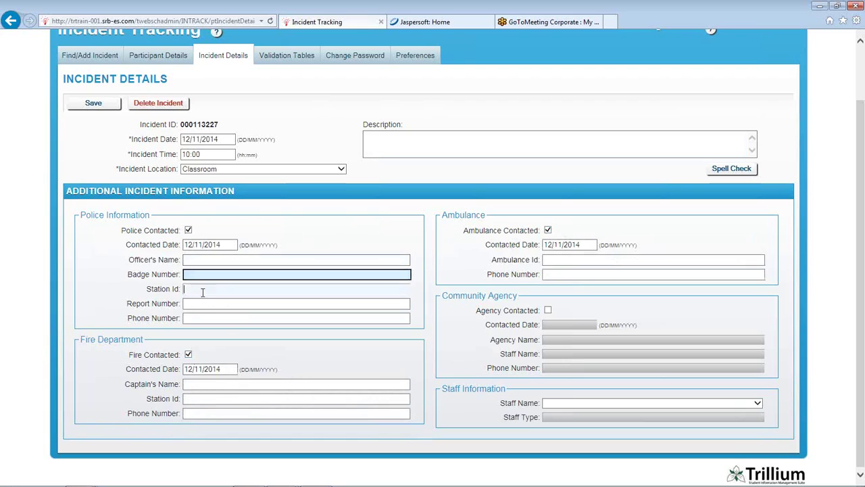
pyautogui.click(203, 290)
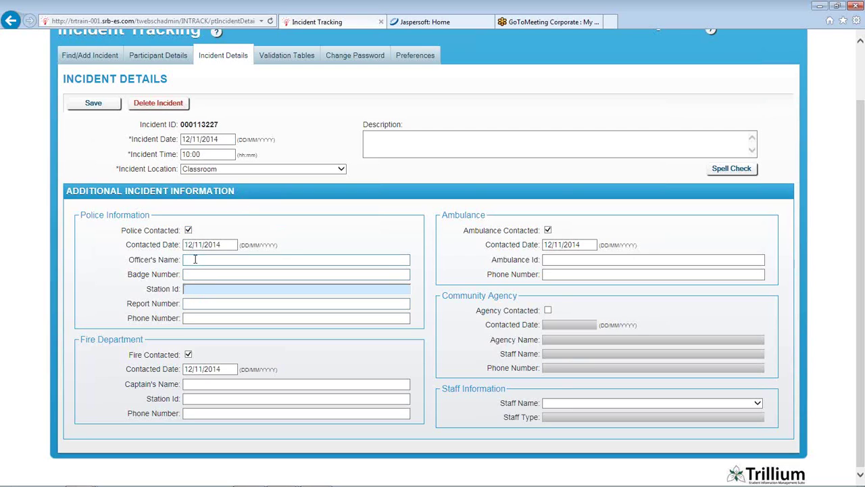
pyautogui.click(195, 259)
pyautogui.click(196, 302)
pyautogui.click(193, 319)
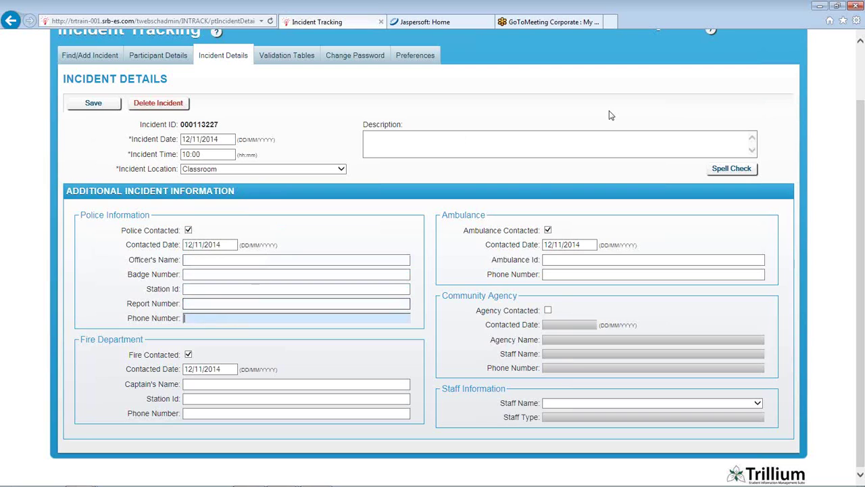
pyautogui.scroll(2, 860, 155)
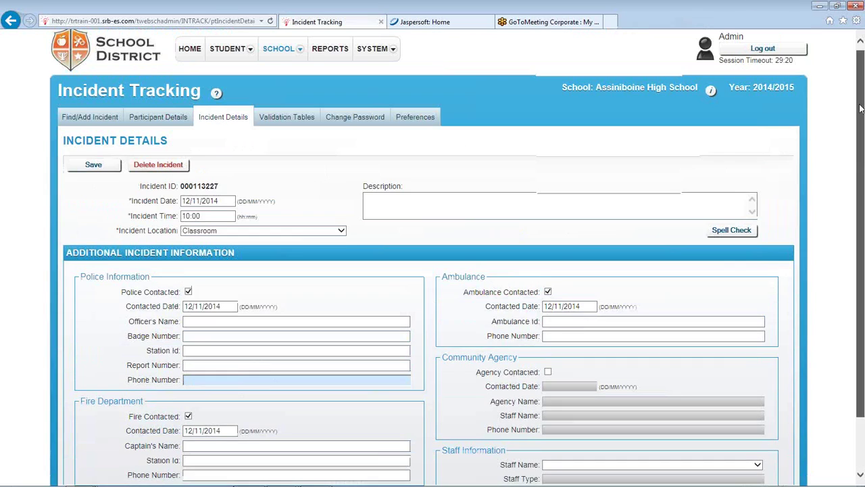
pyautogui.moveTo(274, 70)
pyautogui.moveTo(290, 129)
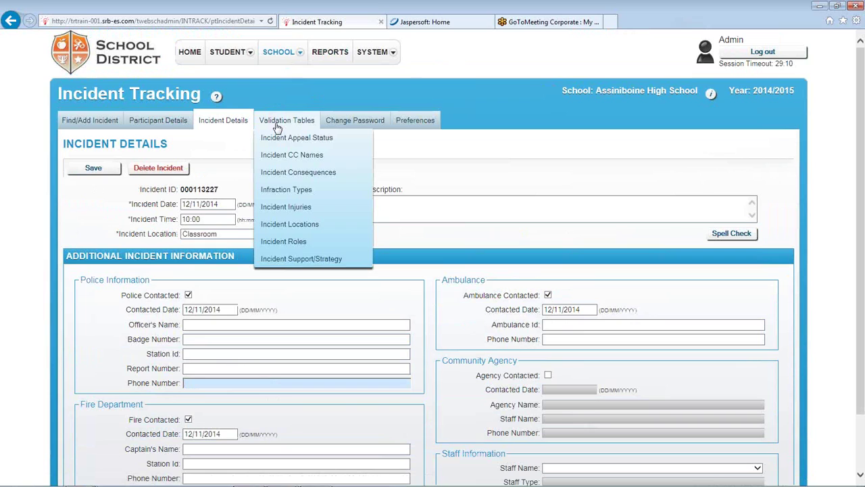
# Discard the unsaved incident changes and view the Incident Appeal Status and CC Names tables
pyautogui.click(298, 138)
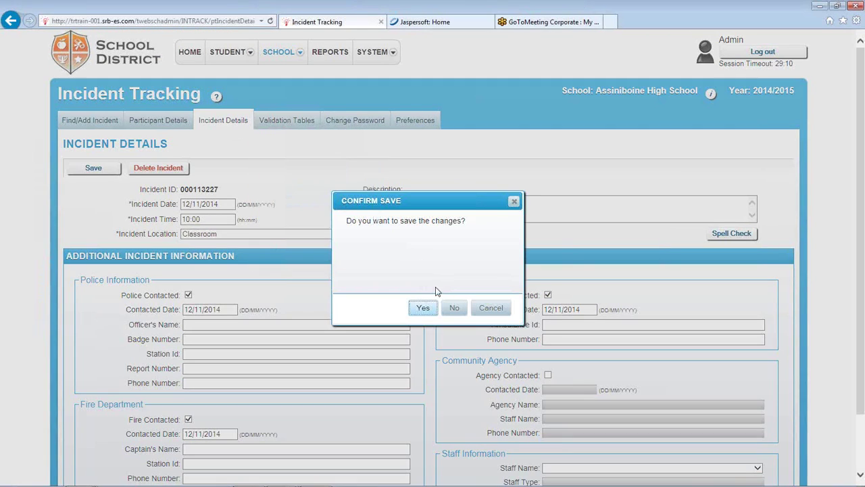
pyautogui.click(455, 308)
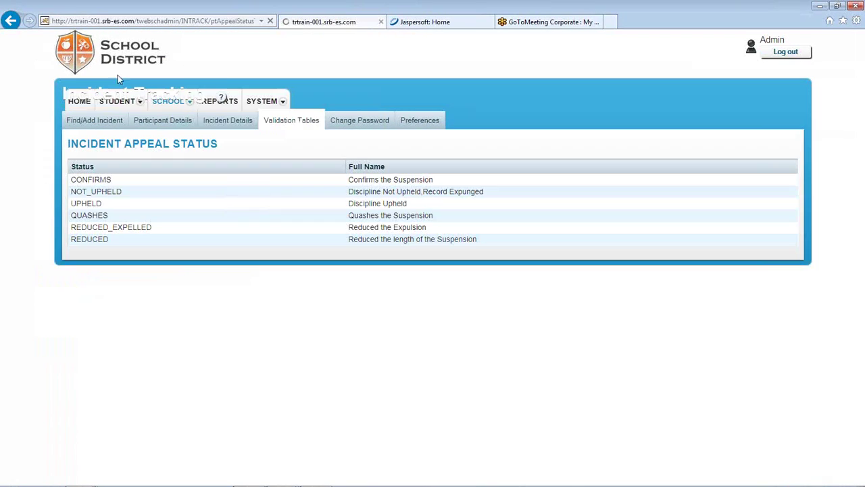
pyautogui.moveTo(291, 121)
pyautogui.click(304, 161)
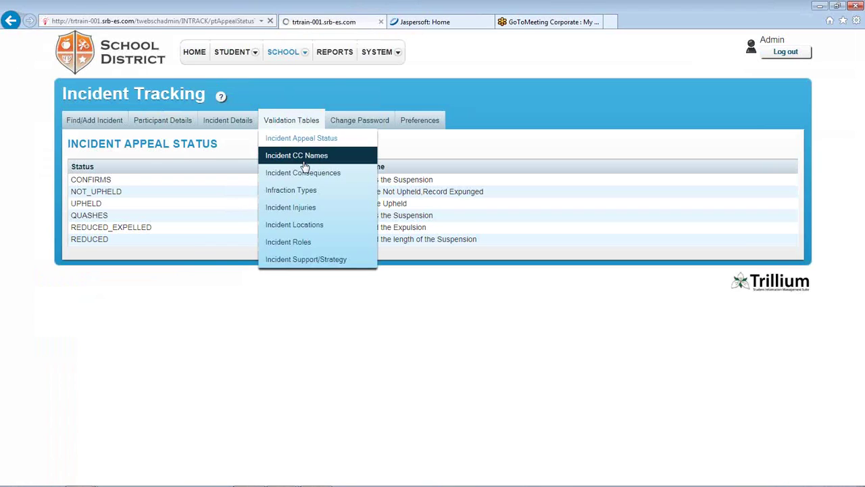
# Browse Infraction Types under Reported To Ministry, then open the Incident Injuries table
pyautogui.moveTo(309, 120)
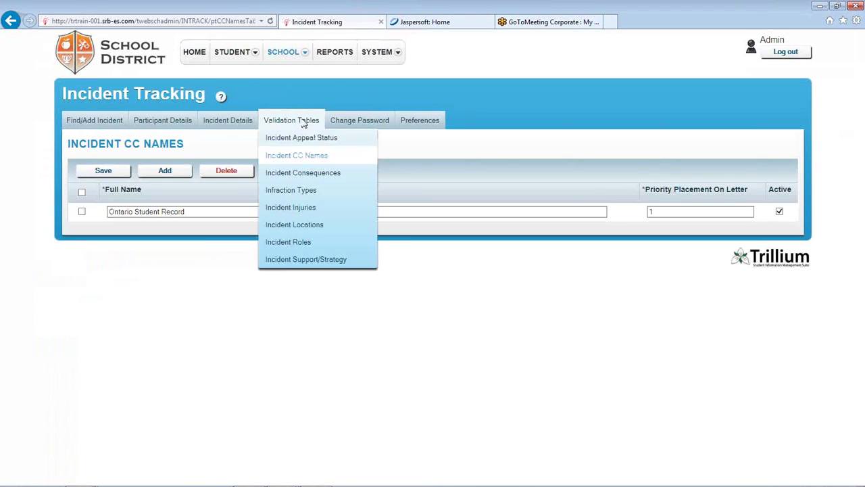
pyautogui.click(304, 190)
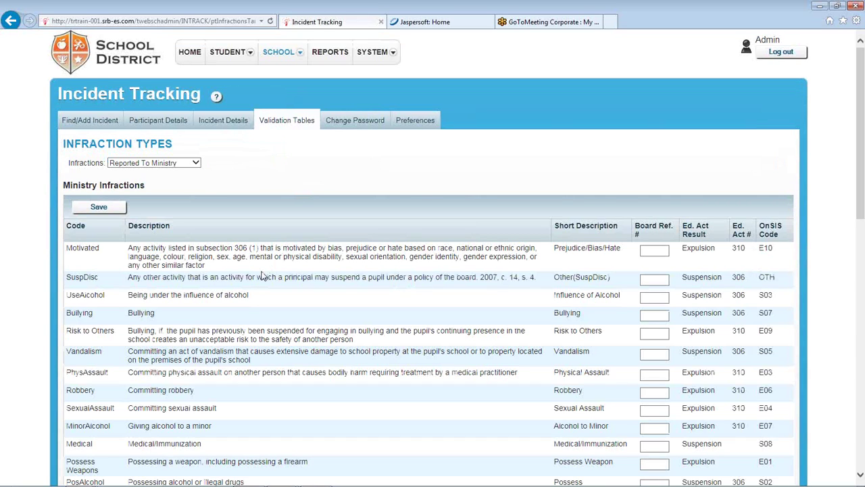
pyautogui.click(196, 163)
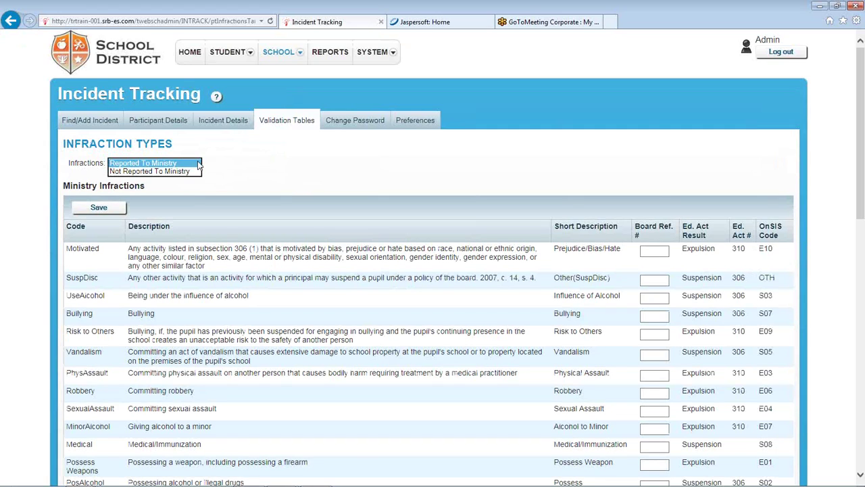
pyautogui.click(198, 165)
pyautogui.scroll(-8, 209, 208)
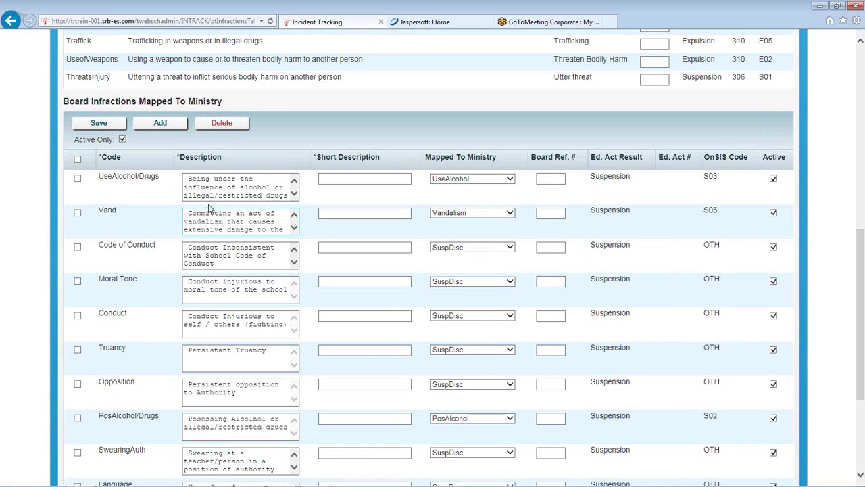
pyautogui.scroll(-3, 212, 213)
pyautogui.scroll(15, 225, 221)
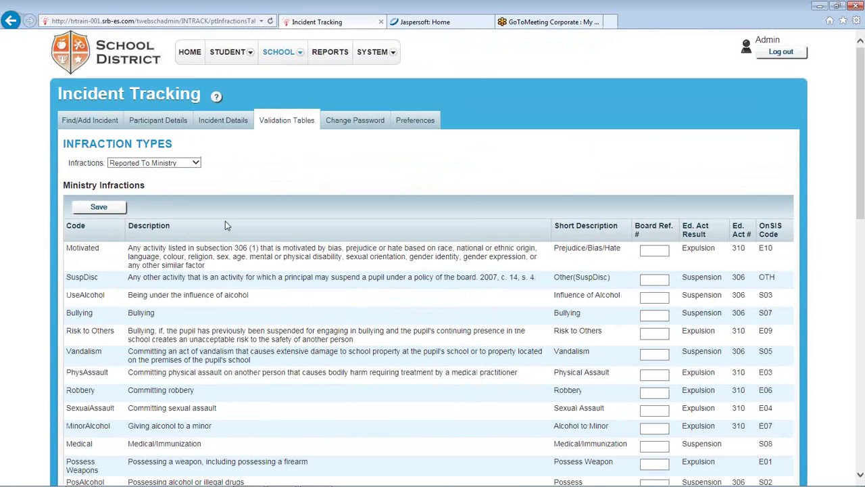
pyautogui.moveTo(279, 122)
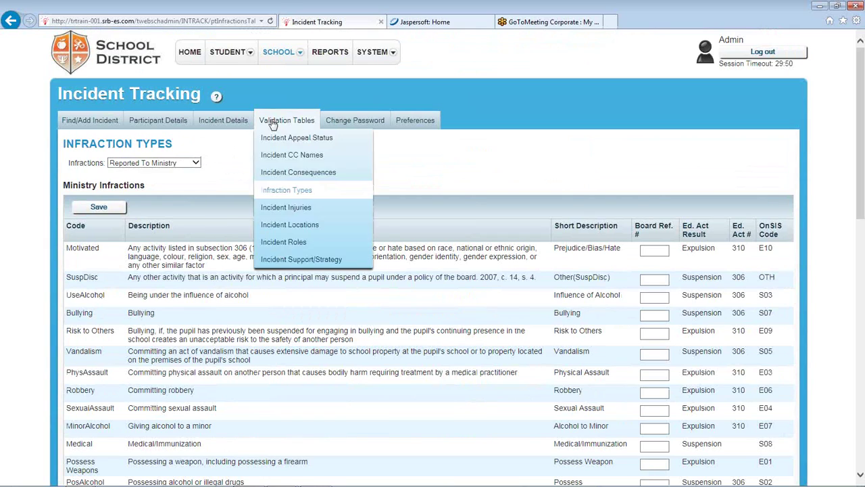
pyautogui.click(295, 211)
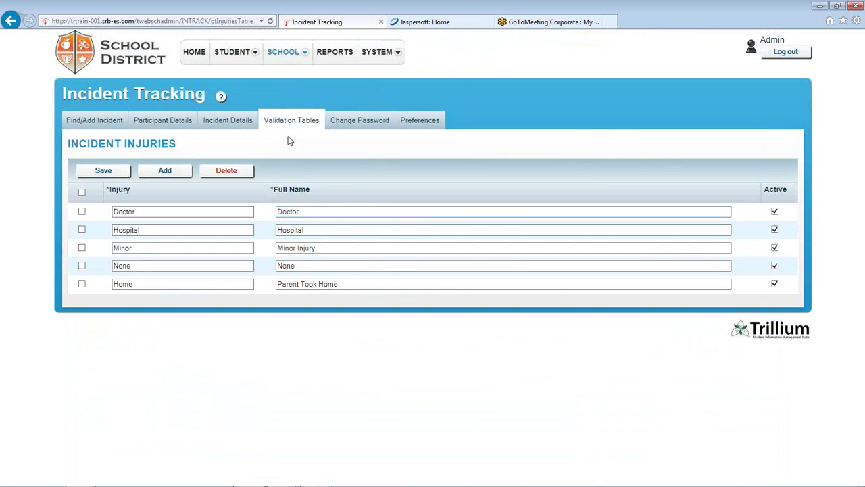
# Look through the Locations, Roles and Support/Strategy validation tables, then go to Preferences
pyautogui.moveTo(290, 123)
pyautogui.click(289, 227)
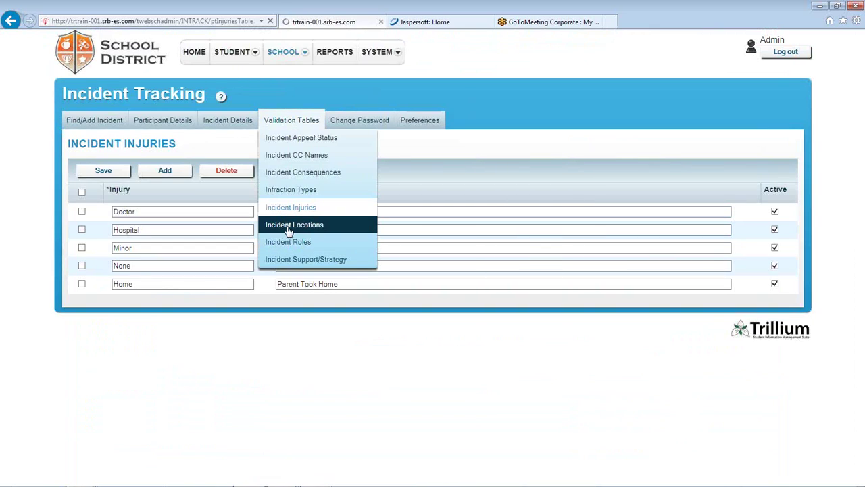
pyautogui.scroll(-3, 253, 297)
pyautogui.scroll(3, 257, 291)
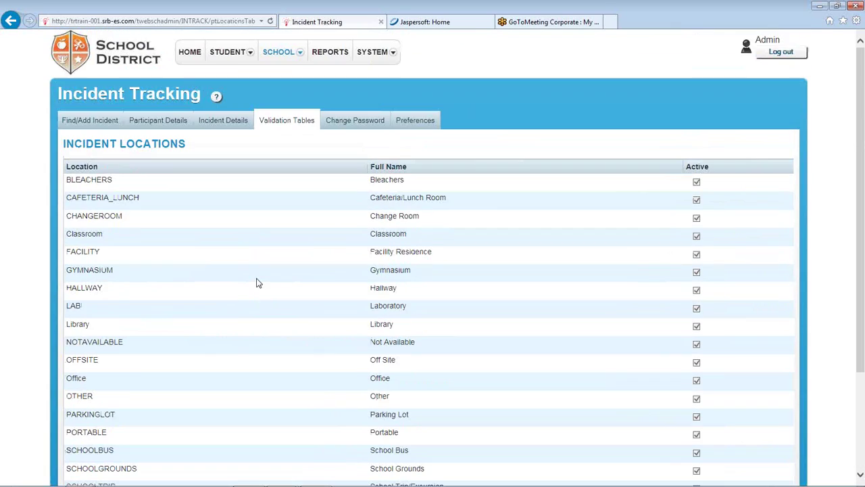
pyautogui.moveTo(286, 108)
pyautogui.click(297, 244)
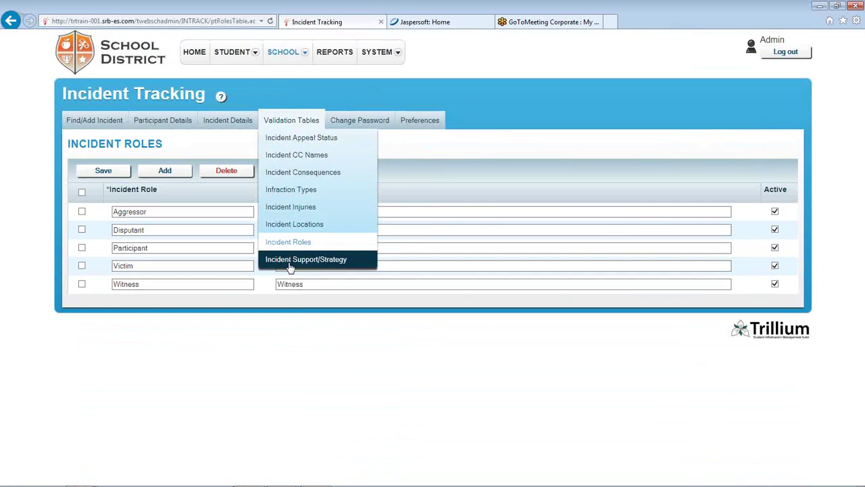
pyautogui.click(289, 263)
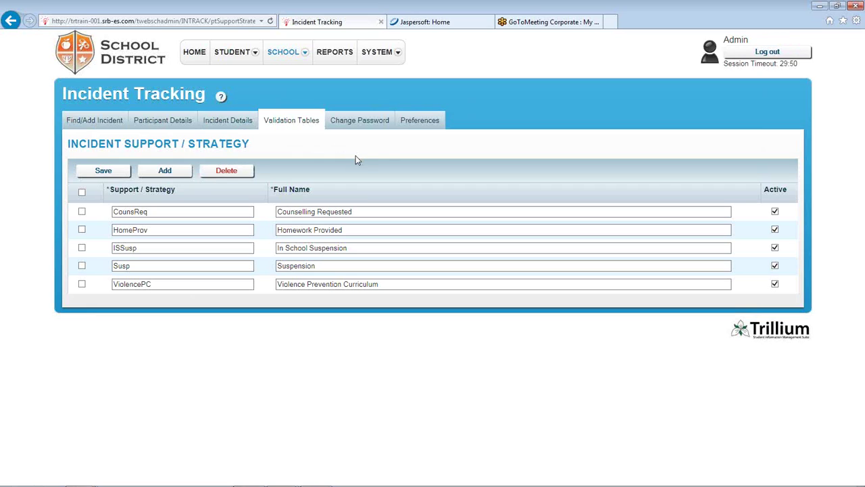
pyautogui.click(419, 122)
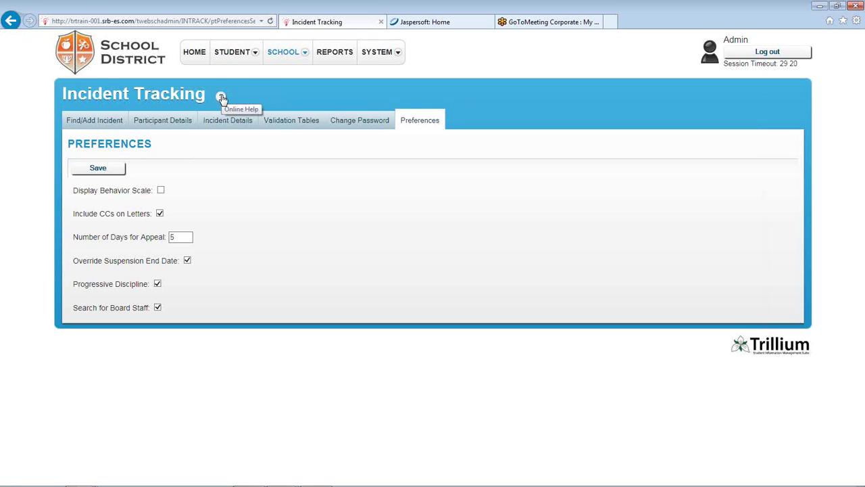
# Open the online help for the Incident Tracking Preferences settings
pyautogui.click(221, 97)
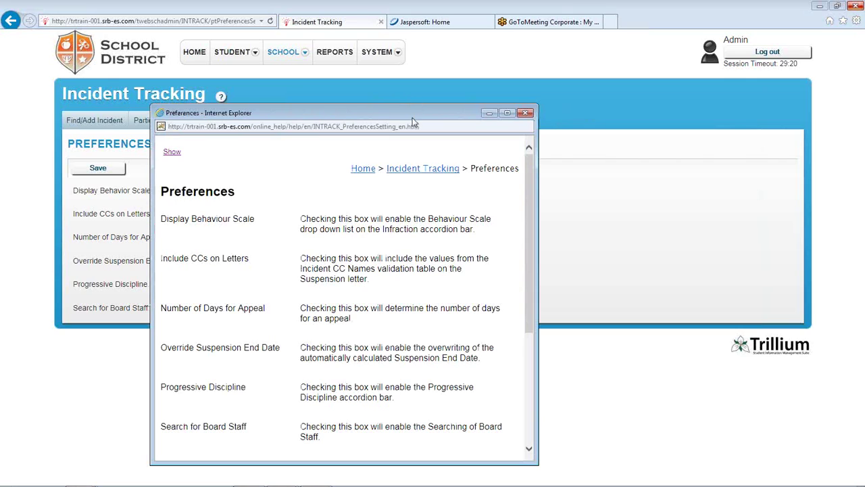
# Move the Preferences help aside, scroll through it, and close the help window
pyautogui.moveTo(413, 122); pyautogui.dragTo(588, 81)
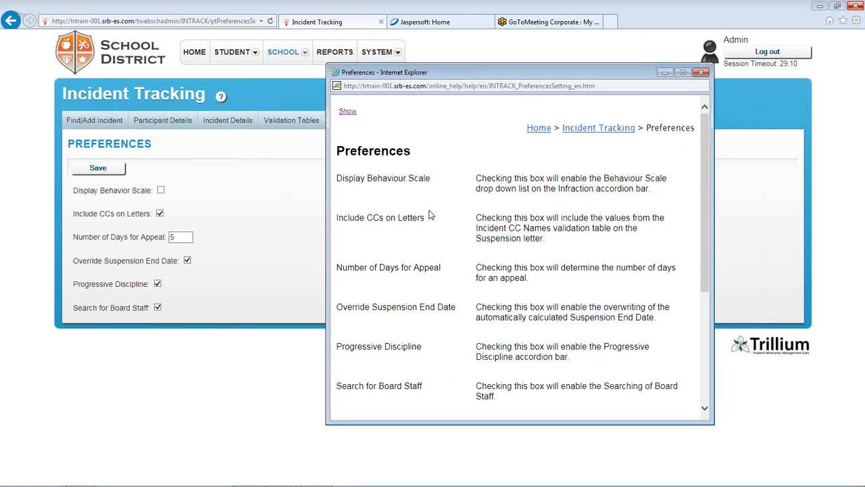
pyautogui.scroll(-3, 462, 249)
pyautogui.scroll(-3, 463, 250)
pyautogui.scroll(6, 465, 252)
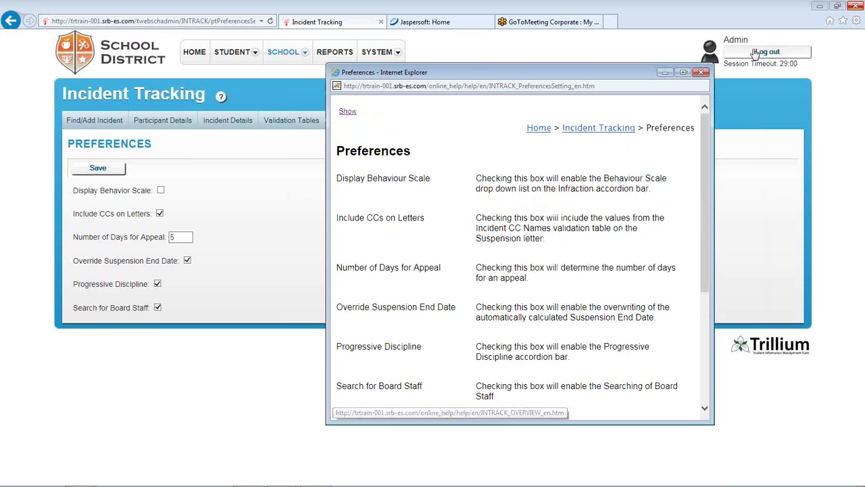
pyautogui.click(700, 73)
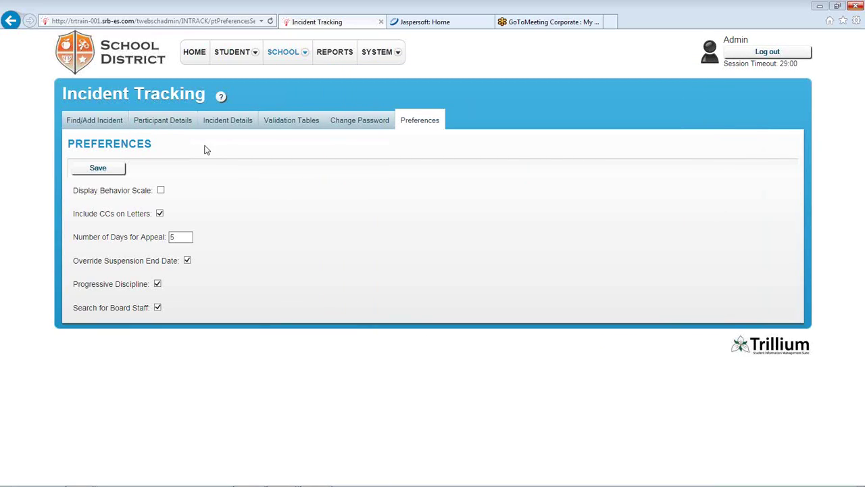
# Open Incident Details help, read the popup, and expand it into the full Trillium Help window
pyautogui.click(223, 125)
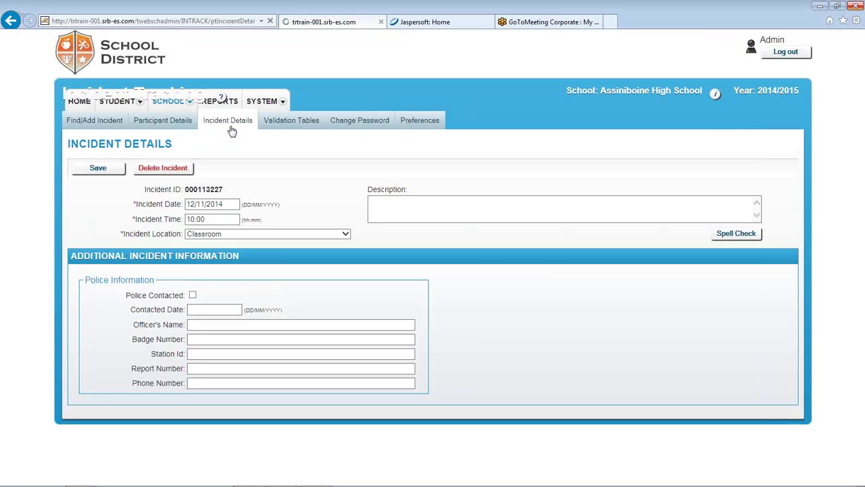
pyautogui.click(216, 96)
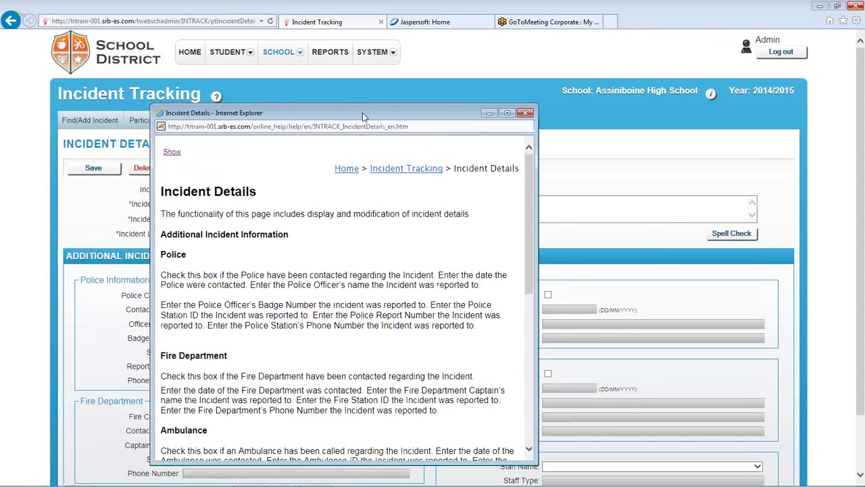
pyautogui.moveTo(363, 117); pyautogui.dragTo(637, 71)
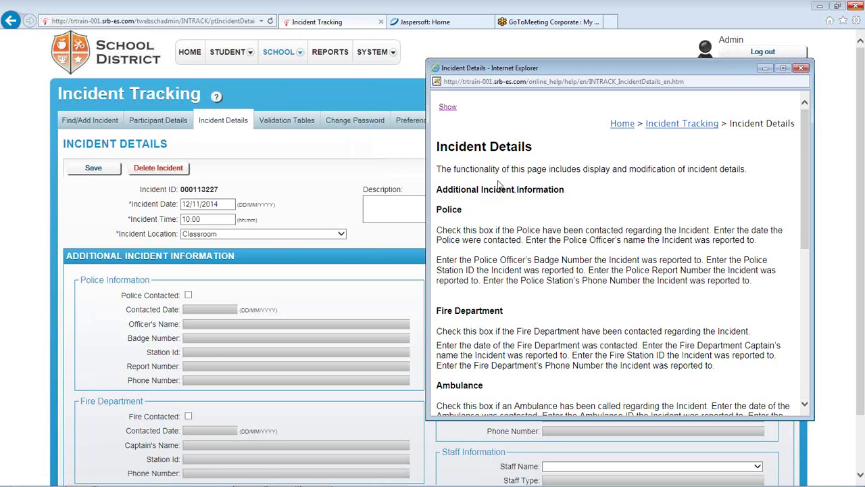
pyautogui.scroll(-1, 500, 179)
pyautogui.scroll(-5, 501, 179)
pyautogui.scroll(6, 469, 193)
pyautogui.scroll(-1, 493, 197)
pyautogui.scroll(1, 493, 197)
pyautogui.click(448, 108)
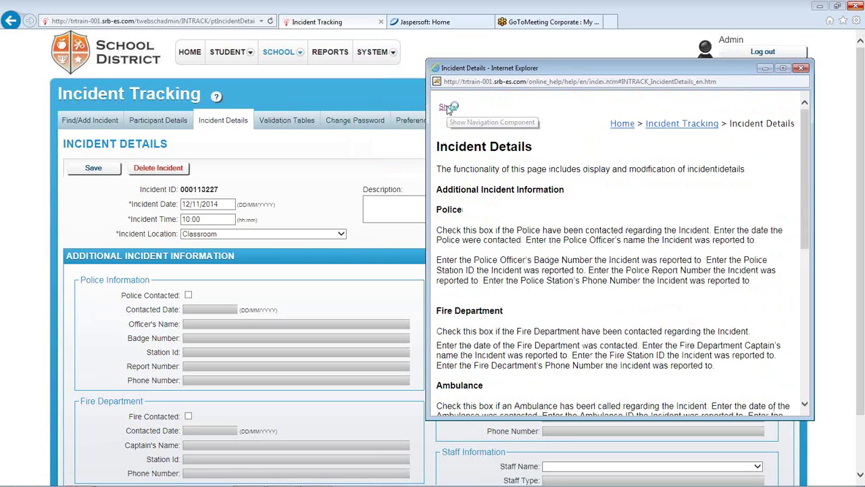
# Browse help Contents: Landing Page, Admin Attendance, Class/Group Attendance, Find/Add Incident, Infraction Details
pyautogui.moveTo(600, 70); pyautogui.dragTo(535, 54)
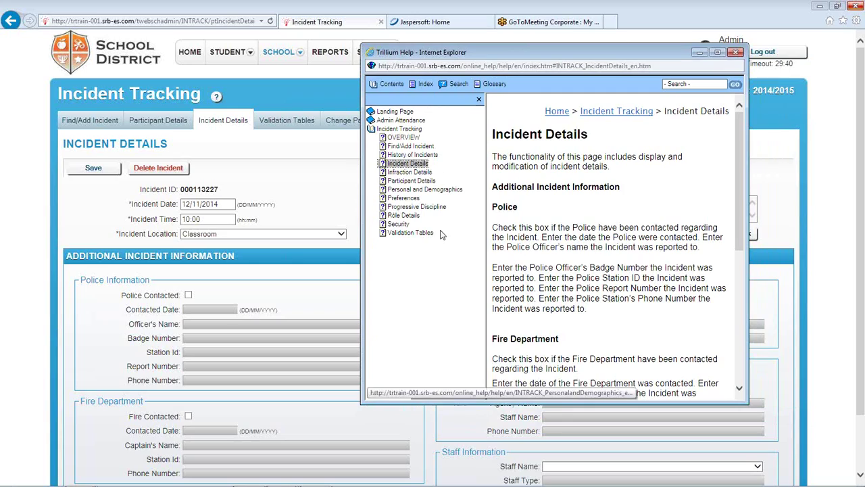
pyautogui.click(347, 218)
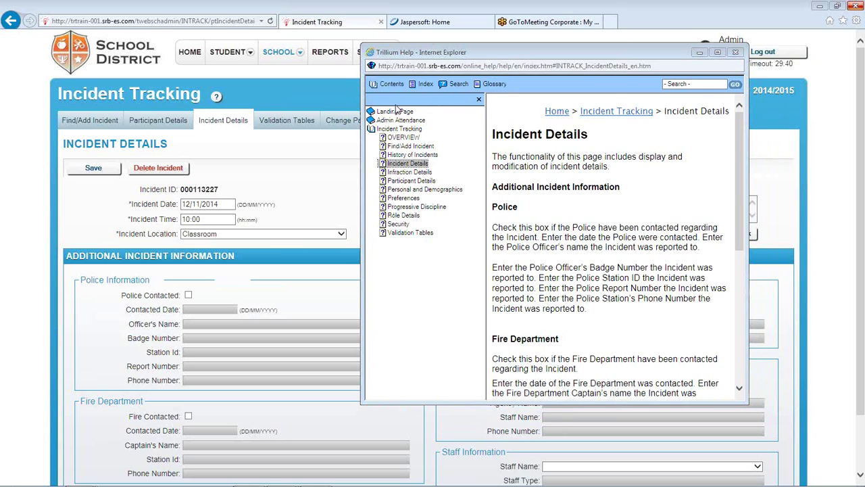
pyautogui.click(395, 110)
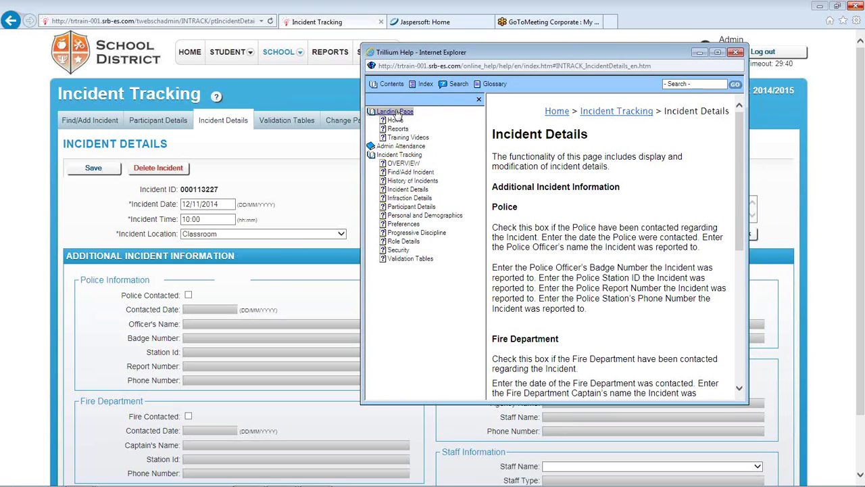
pyautogui.click(400, 146)
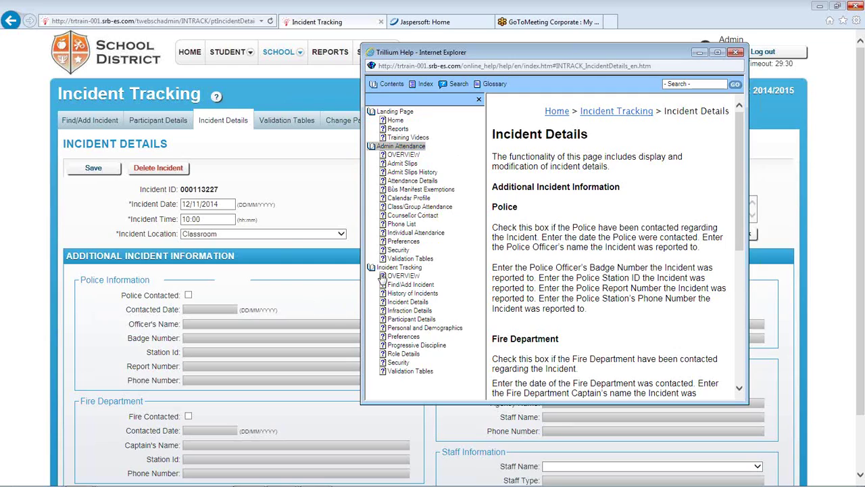
pyautogui.click(408, 208)
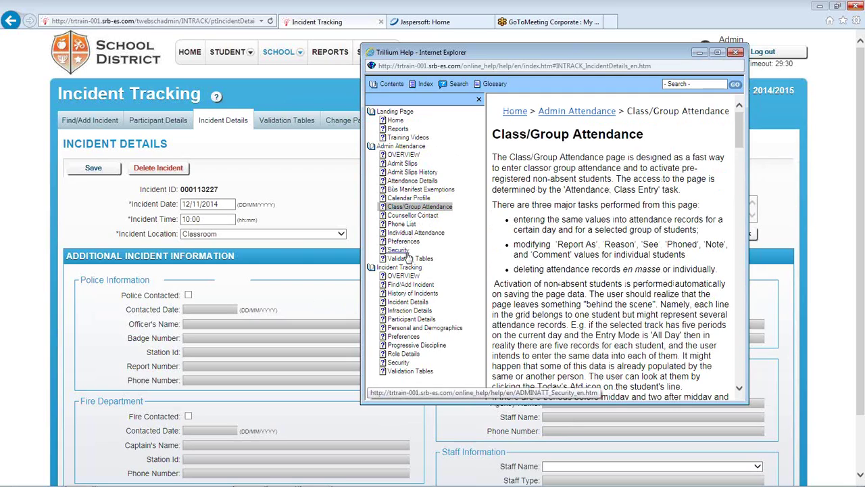
pyautogui.click(407, 285)
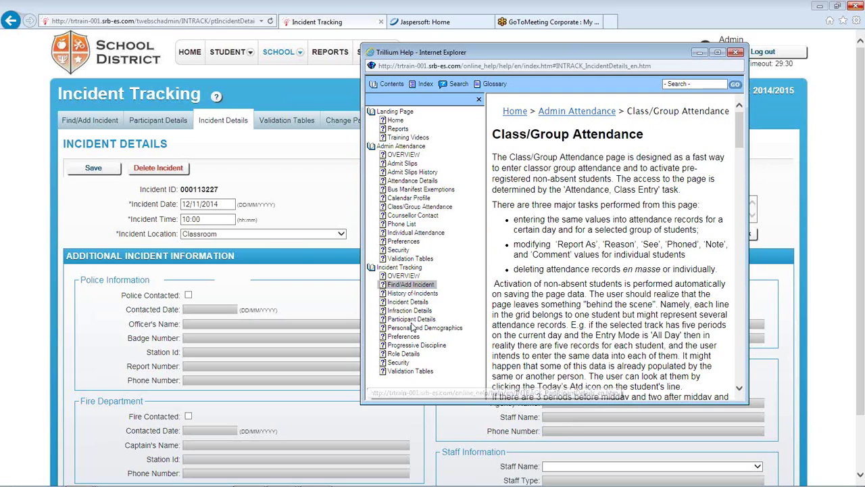
pyautogui.click(409, 312)
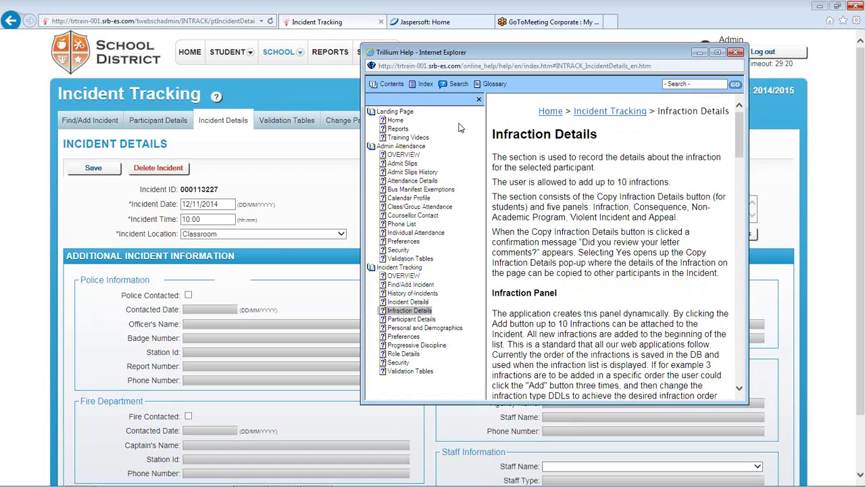
# Check the help Index and Search tabs, return to Contents, and close the help window
pyautogui.click(423, 84)
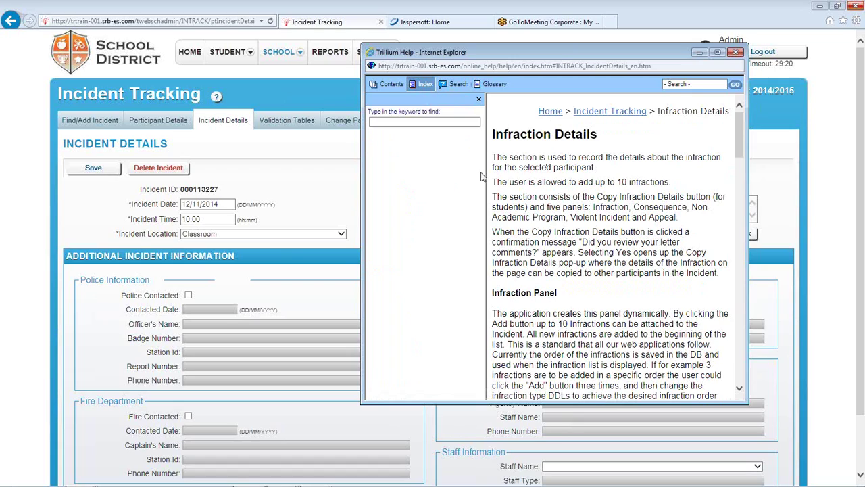
pyautogui.click(419, 122)
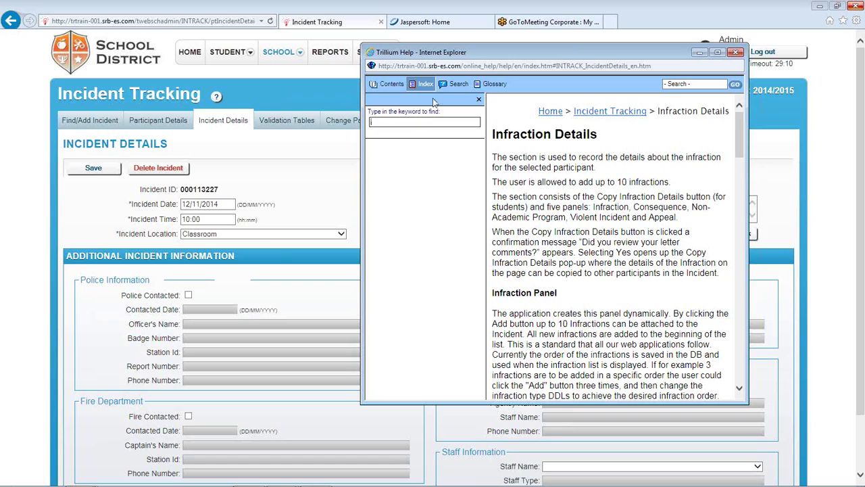
pyautogui.click(457, 84)
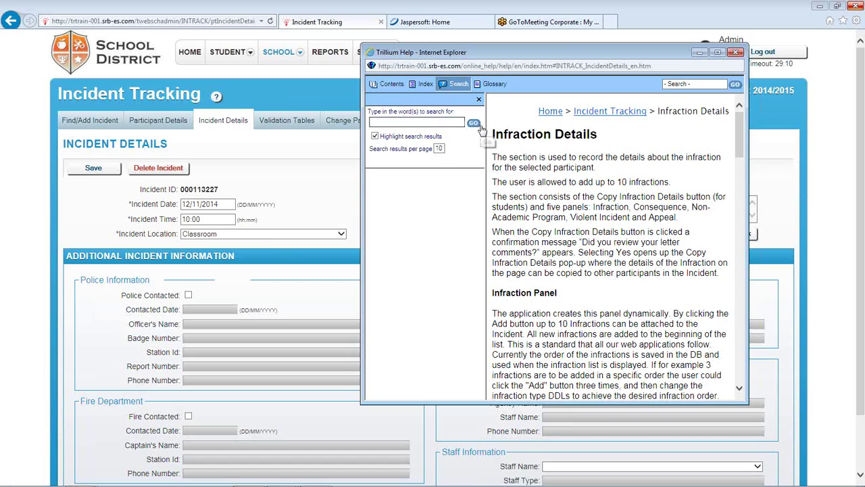
pyautogui.click(389, 86)
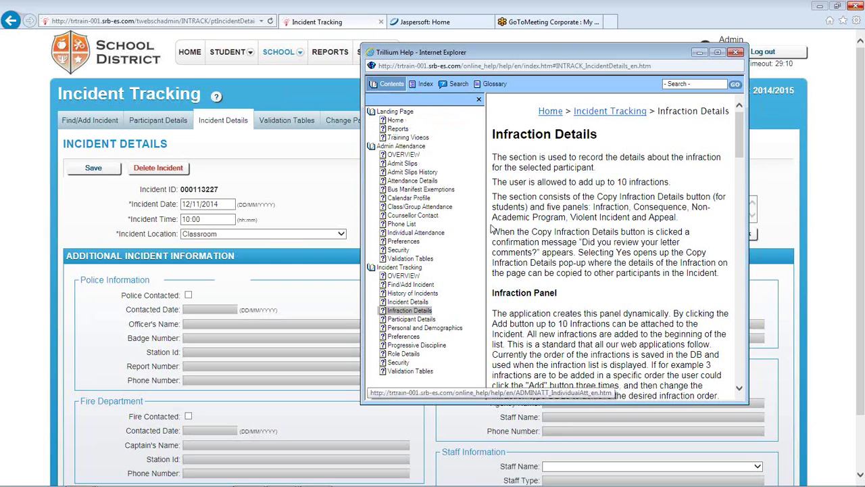
pyautogui.moveTo(551, 45); pyautogui.dragTo(377, 21)
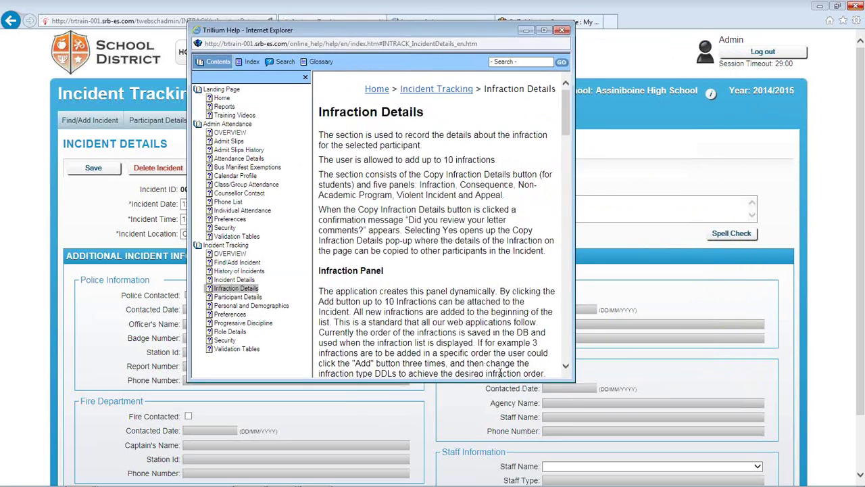
pyautogui.click(568, 359)
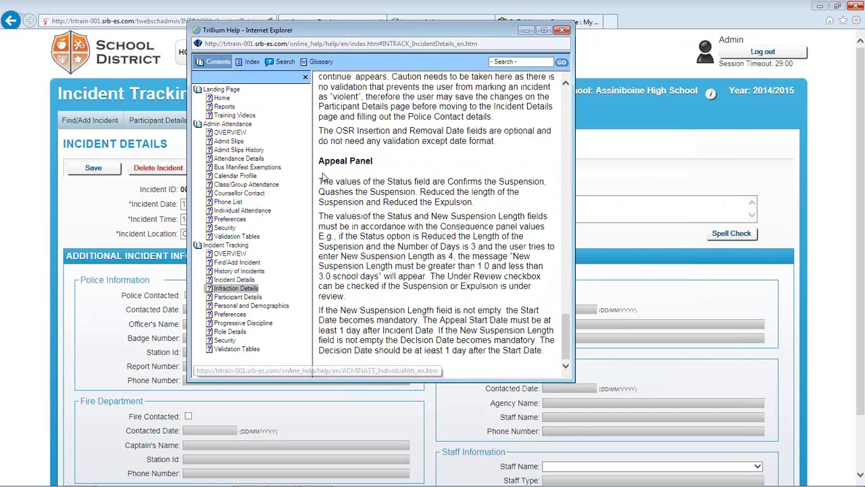
pyautogui.scroll(5, 485, 162)
pyautogui.scroll(5, 485, 159)
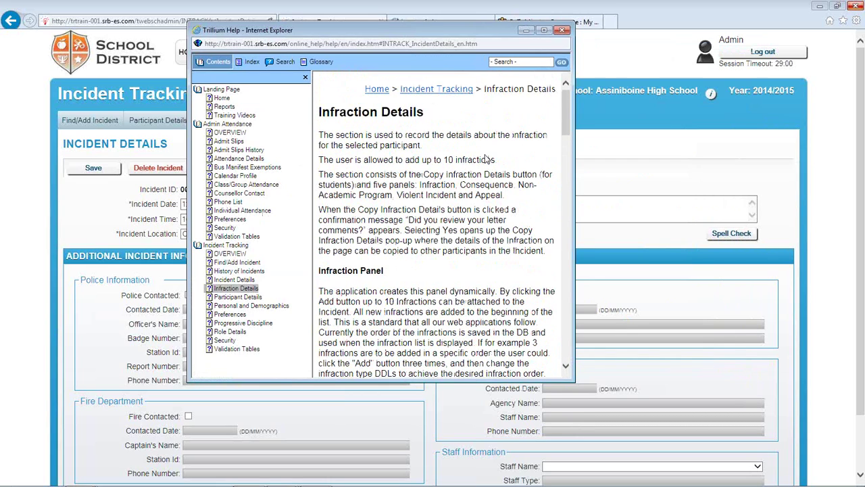
pyautogui.click(562, 31)
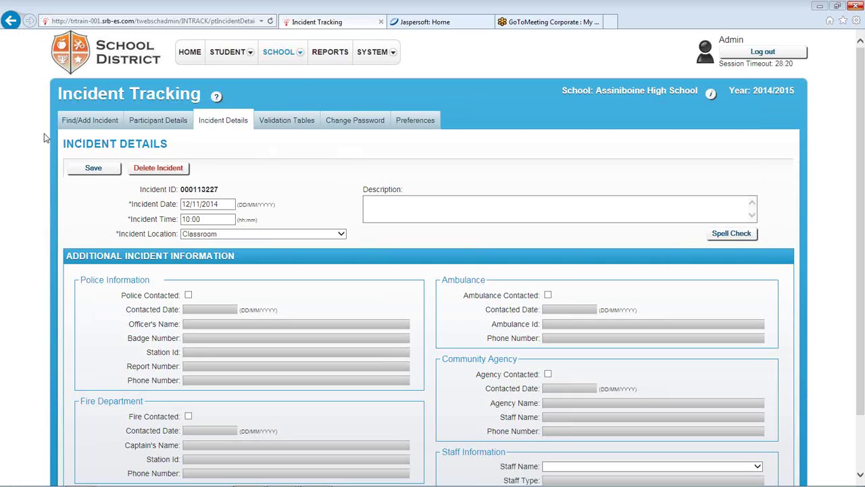
# Switch to the Jaspersoft: Home browser tab showing its Getting Started page
pyautogui.click(421, 25)
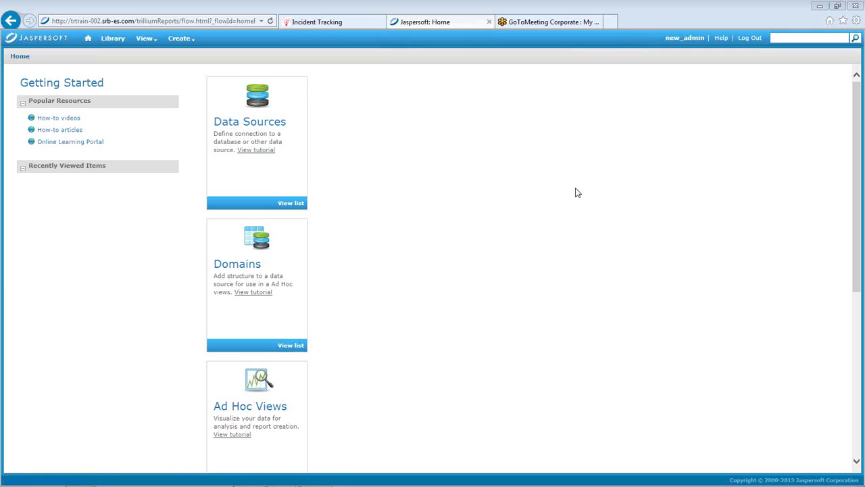
# Scroll through the Jaspersoft Getting Started page, then return to the Incident Tracking browser tab
pyautogui.scroll(-3, 857, 207)
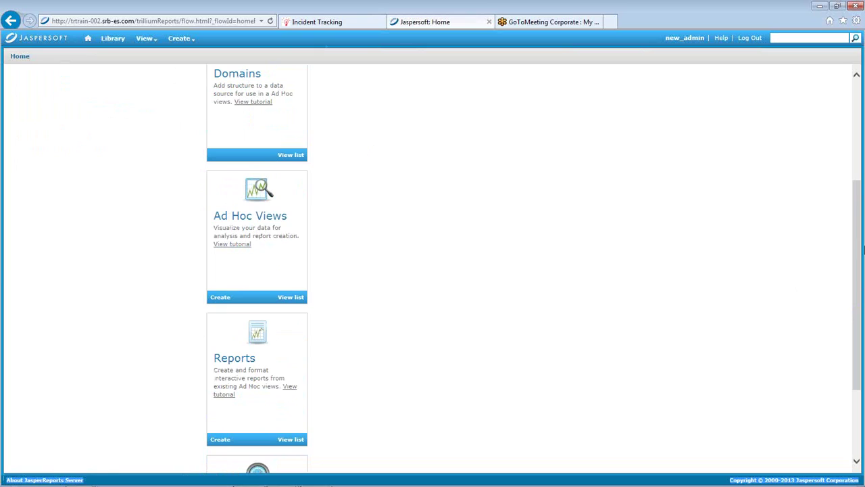
pyautogui.moveTo(858, 260); pyautogui.dragTo(858, 320)
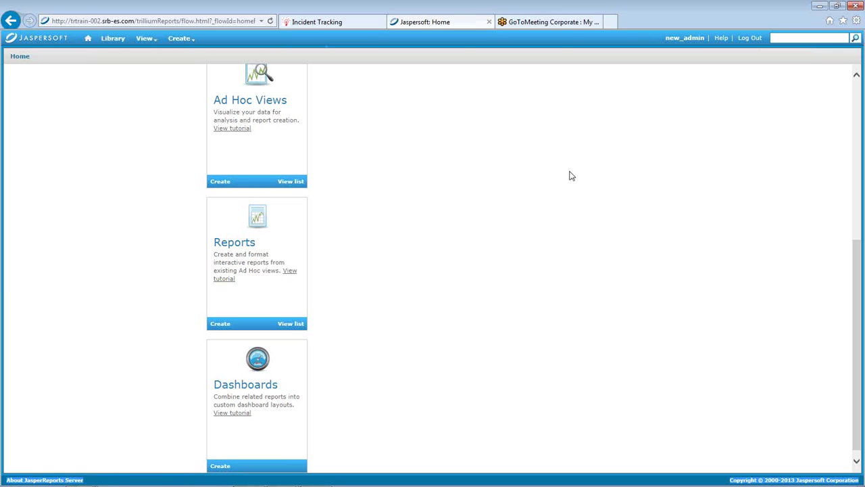
pyautogui.moveTo(860, 306); pyautogui.dragTo(858, 146)
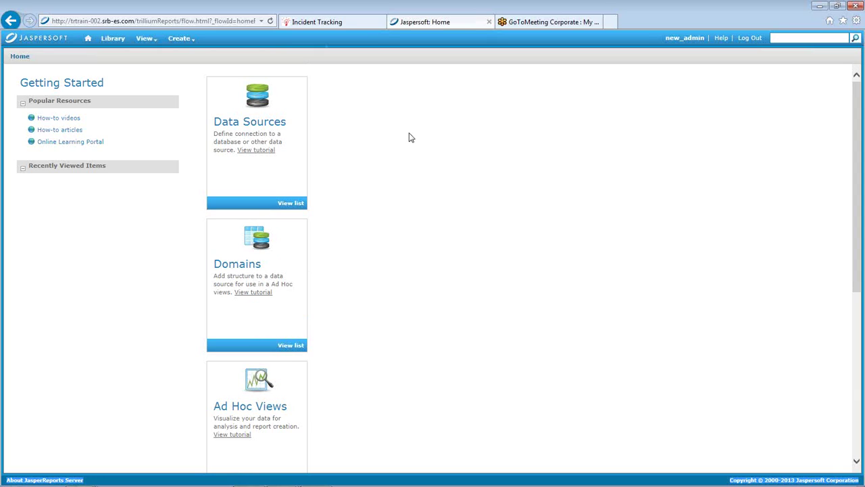
pyautogui.scroll(-2, 521, 309)
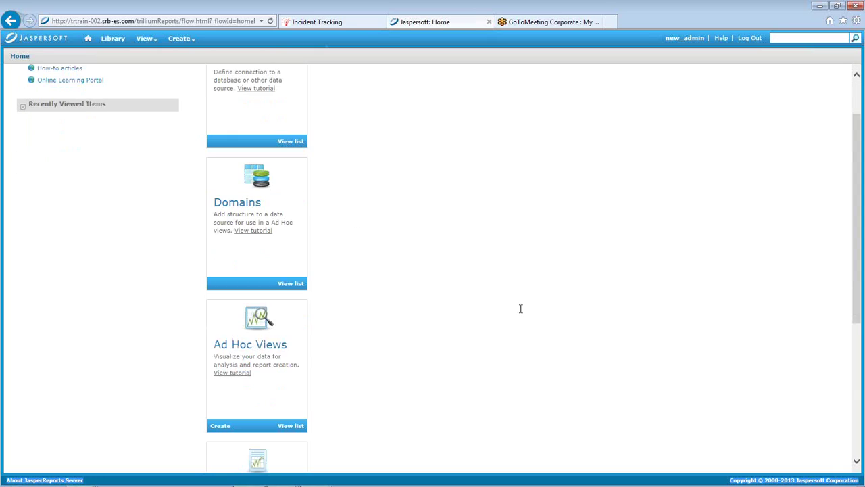
pyautogui.scroll(-3, 508, 253)
pyautogui.scroll(4, 508, 253)
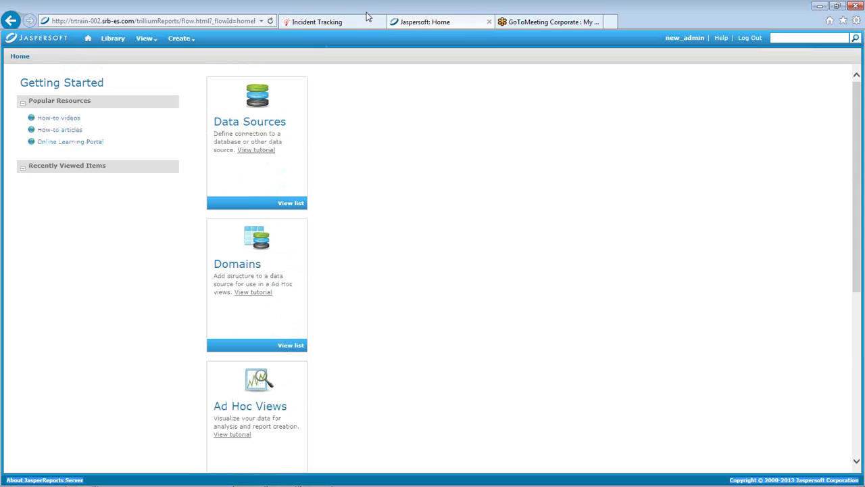
pyautogui.click(336, 21)
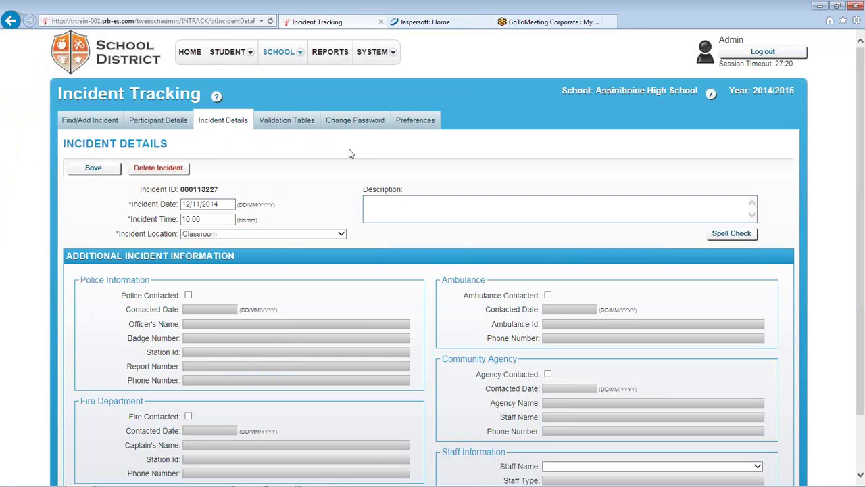
# Dismiss the session-expired error from Reports and log back in to the Home page
pyautogui.click(331, 54)
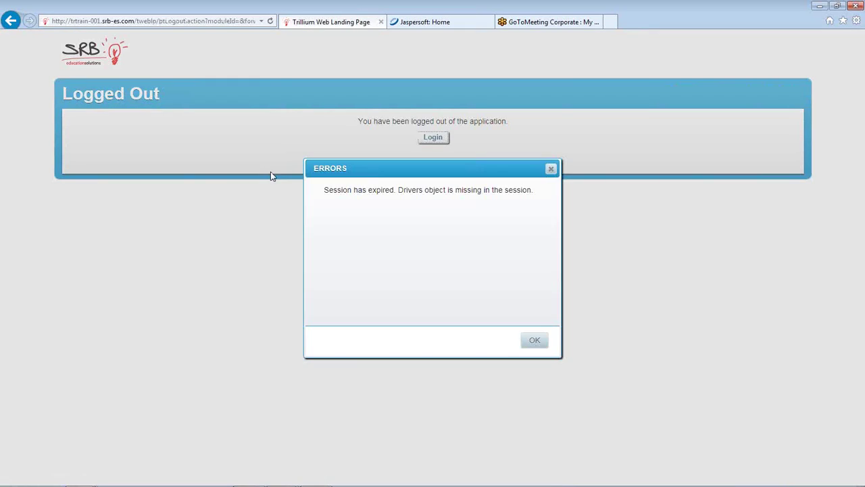
pyautogui.click(537, 343)
pyautogui.click(431, 138)
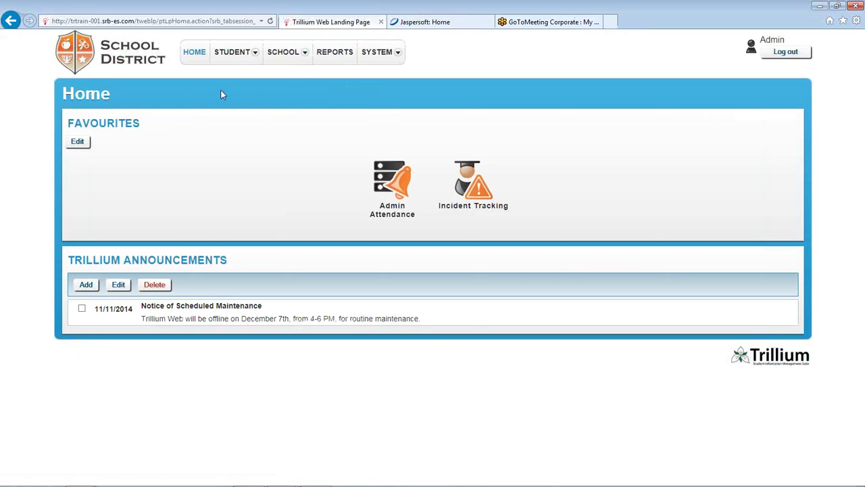
pyautogui.moveTo(382, 60)
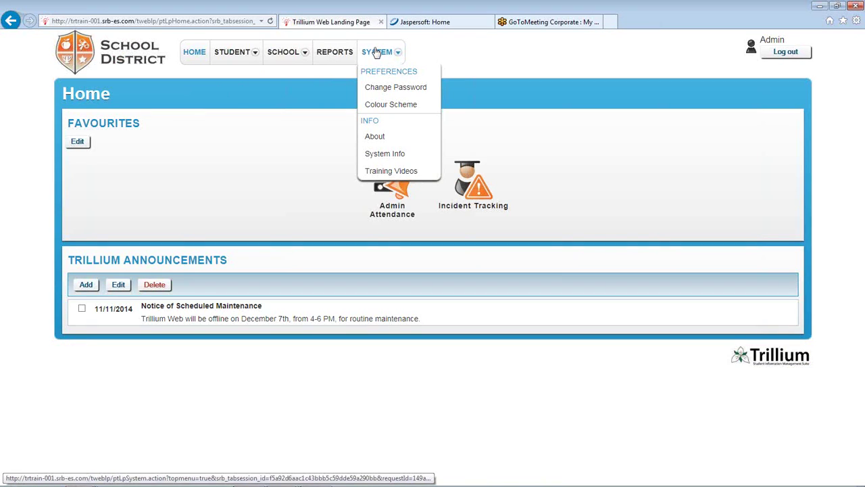
# Run the Attendance Not Recorded report from the Attendance folder in the Reports tree
pyautogui.click(334, 54)
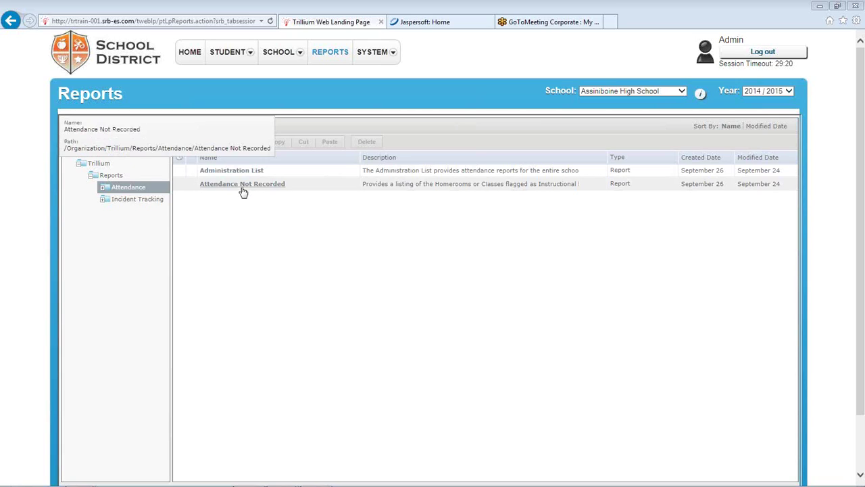
pyautogui.click(125, 201)
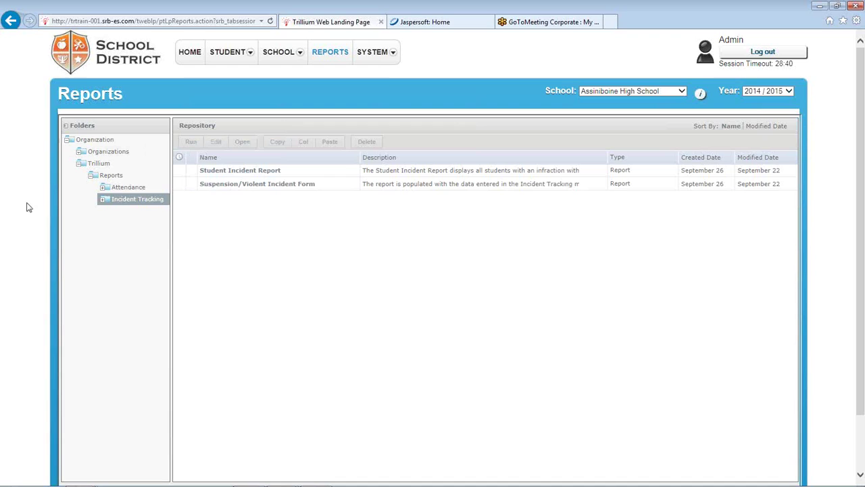
pyautogui.click(128, 188)
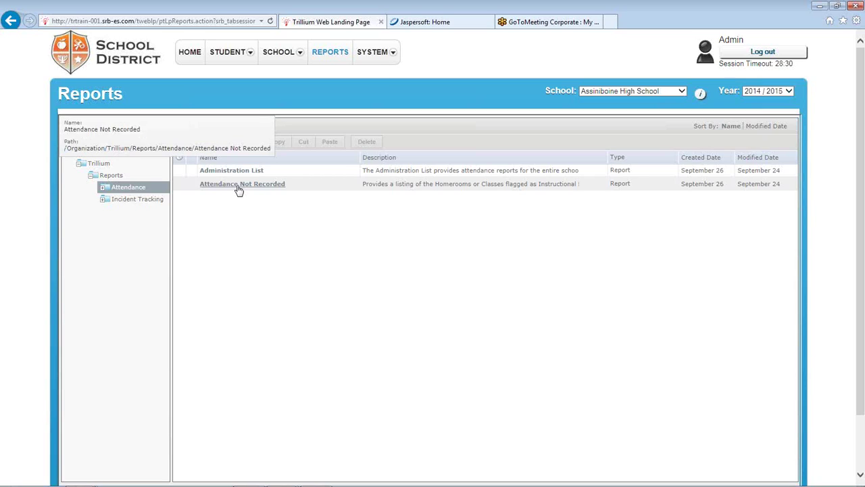
pyautogui.click(242, 187)
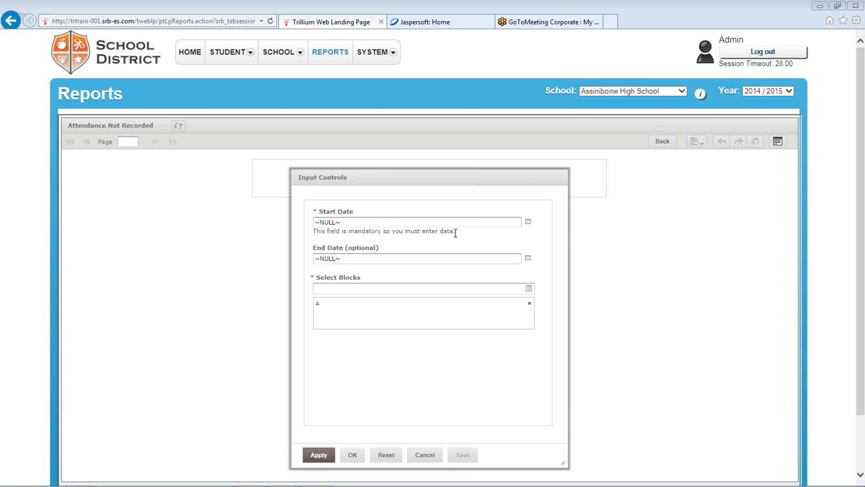
# Generate the report for 02/09/2014 to 12/11/2014 covering all blocks A–D
pyautogui.click(528, 222)
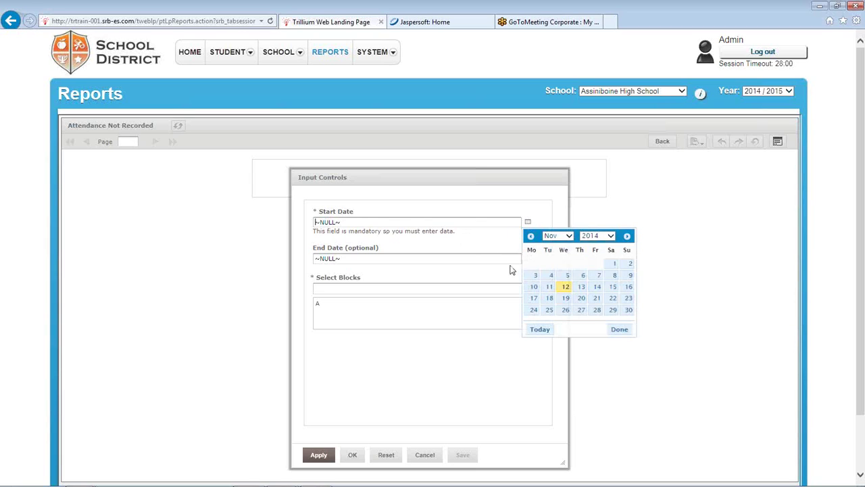
pyautogui.click(566, 236)
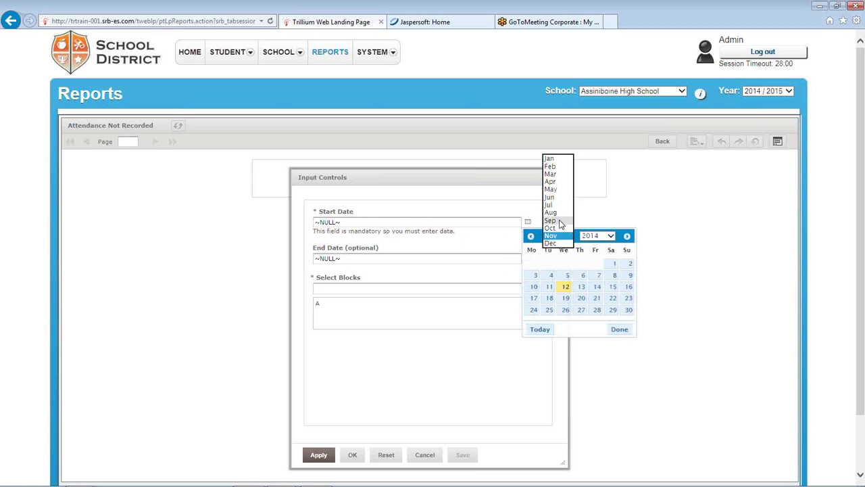
pyautogui.click(551, 220)
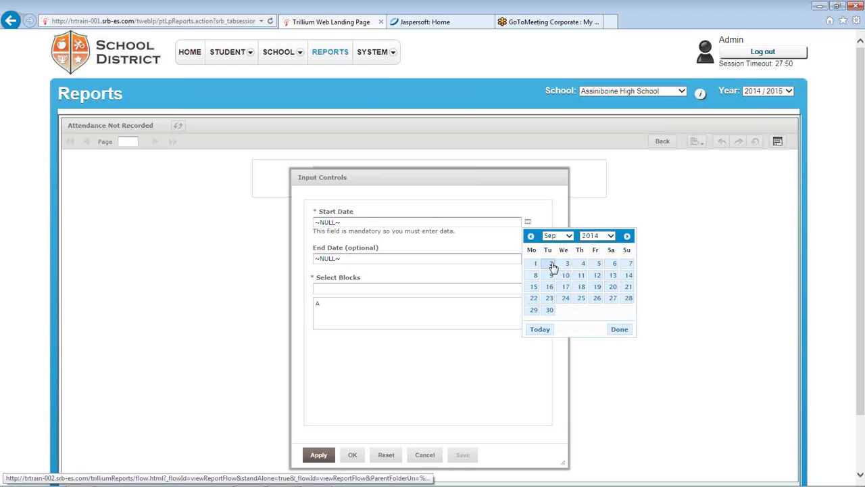
pyautogui.click(550, 263)
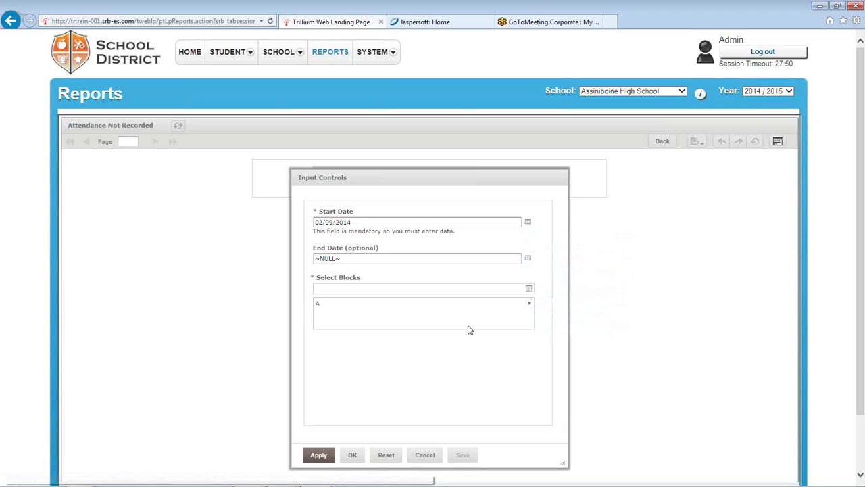
pyautogui.click(528, 259)
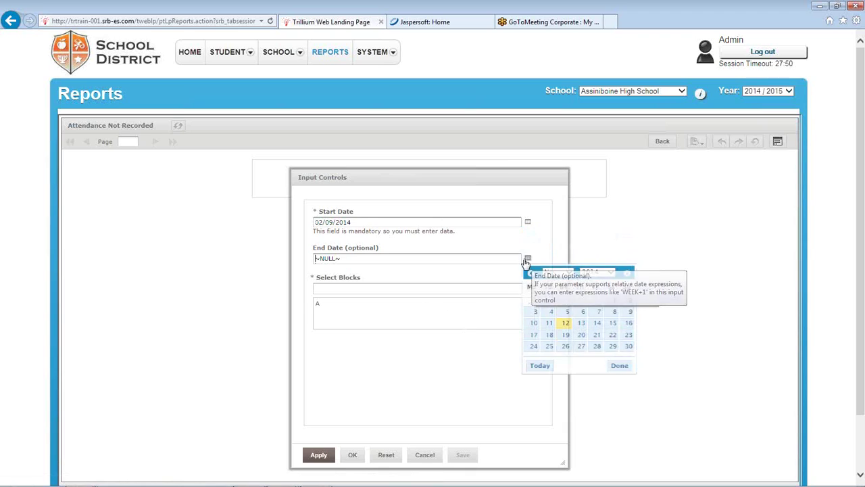
pyautogui.click(566, 327)
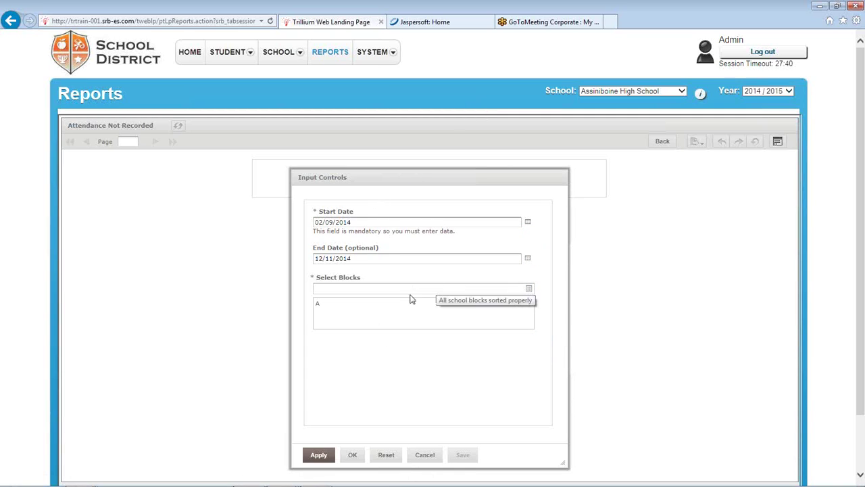
pyautogui.click(528, 288)
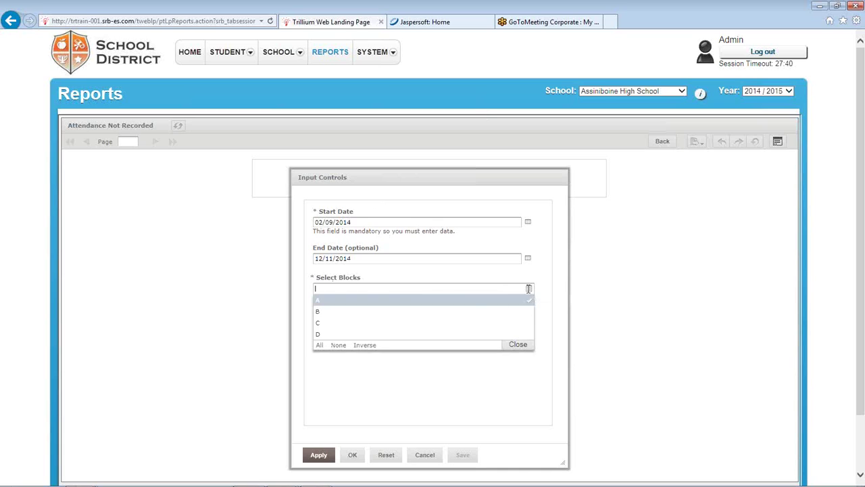
pyautogui.click(320, 345)
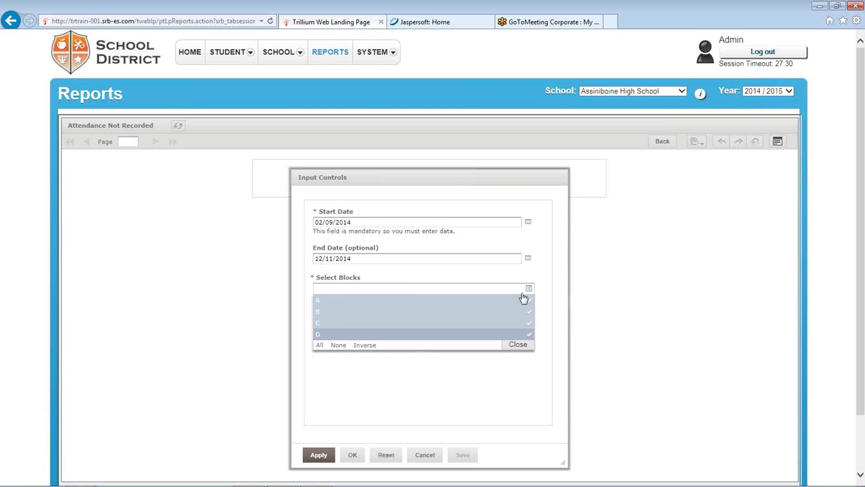
pyautogui.click(353, 458)
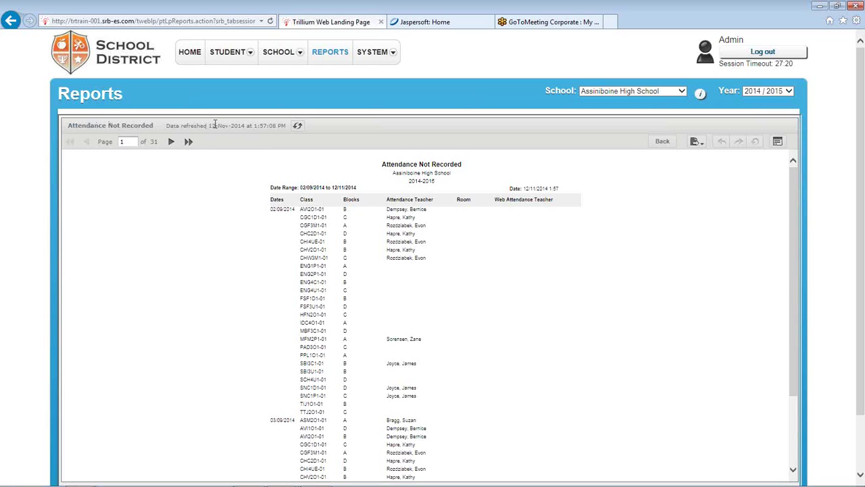
# Refresh the report data, page forward through it, then return to page 1
pyautogui.moveTo(209, 125); pyautogui.dragTo(286, 127)
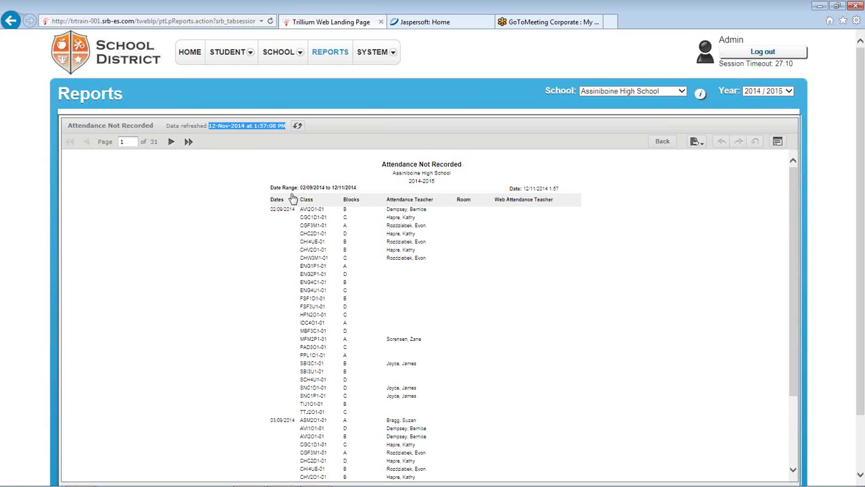
pyautogui.click(298, 127)
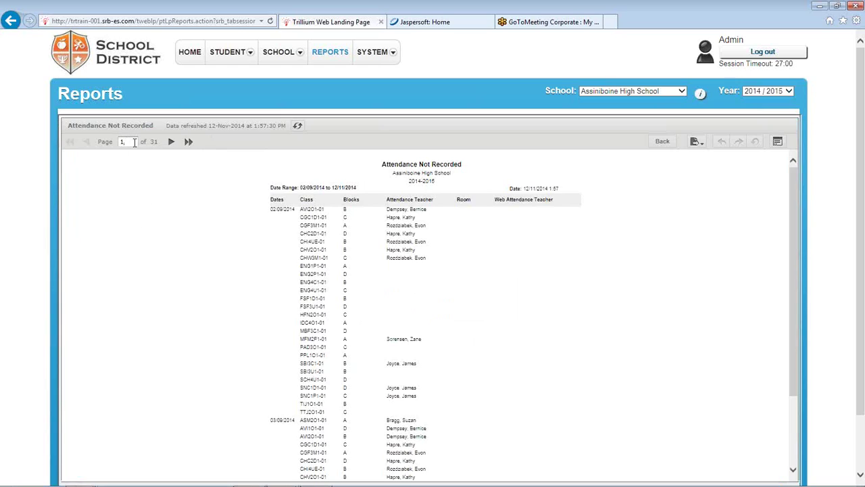
pyautogui.scroll(-2, 172, 146)
pyautogui.click(173, 143)
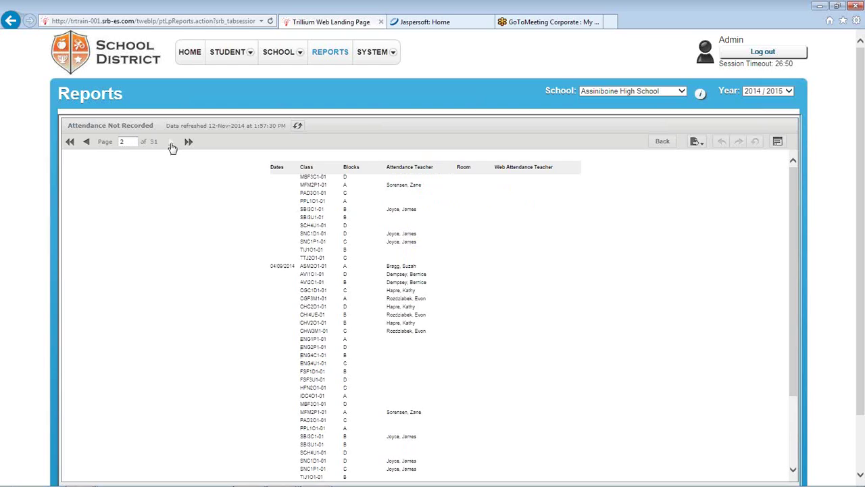
pyautogui.click(172, 142)
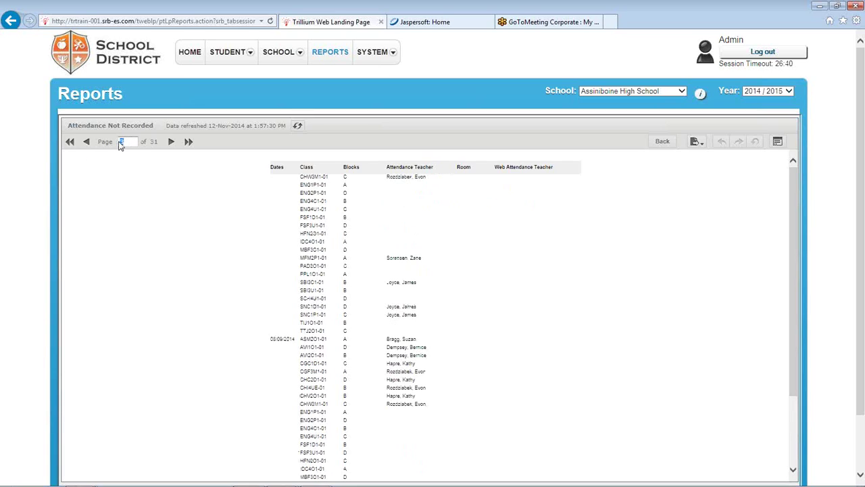
pyautogui.write('1')
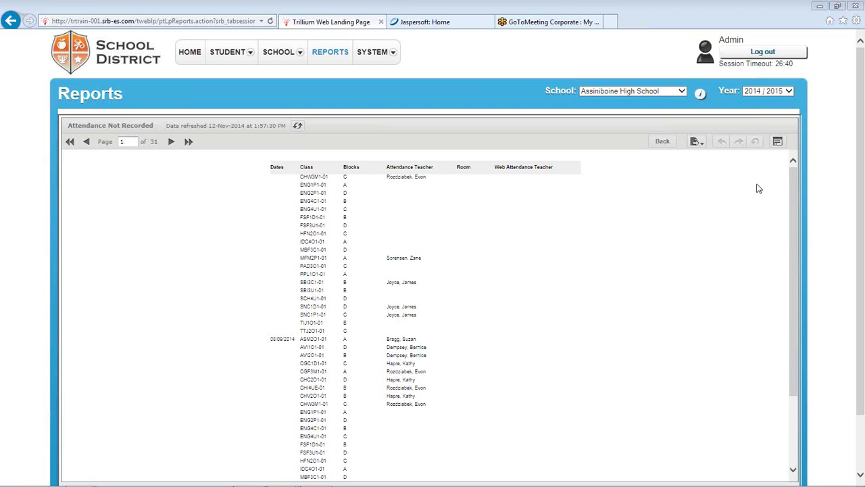
pyautogui.click(666, 143)
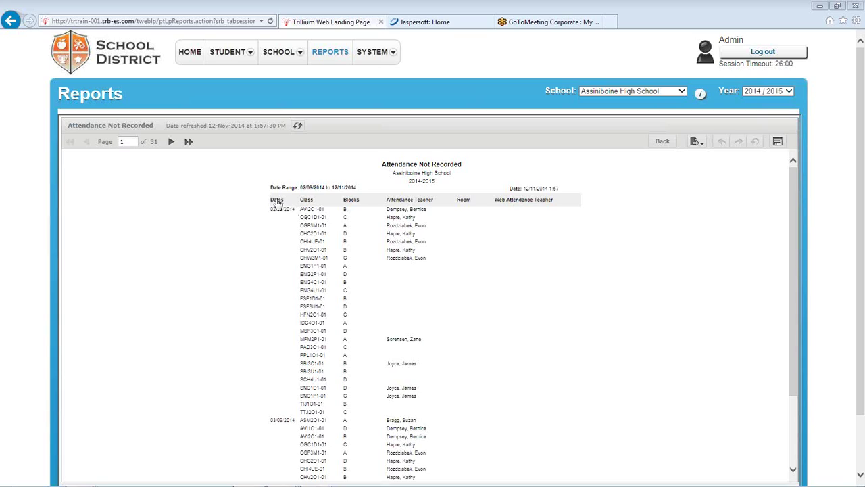
# Select the Dates and Class columns of the report in turn
pyautogui.click(277, 202)
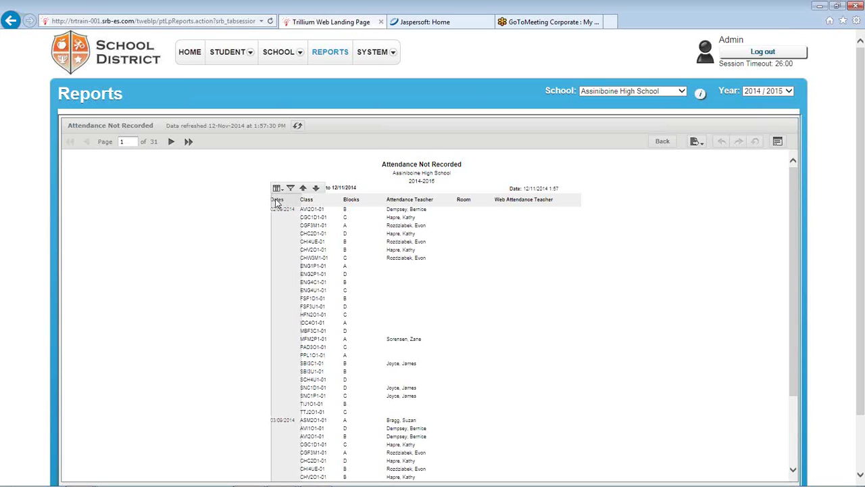
pyautogui.click(311, 202)
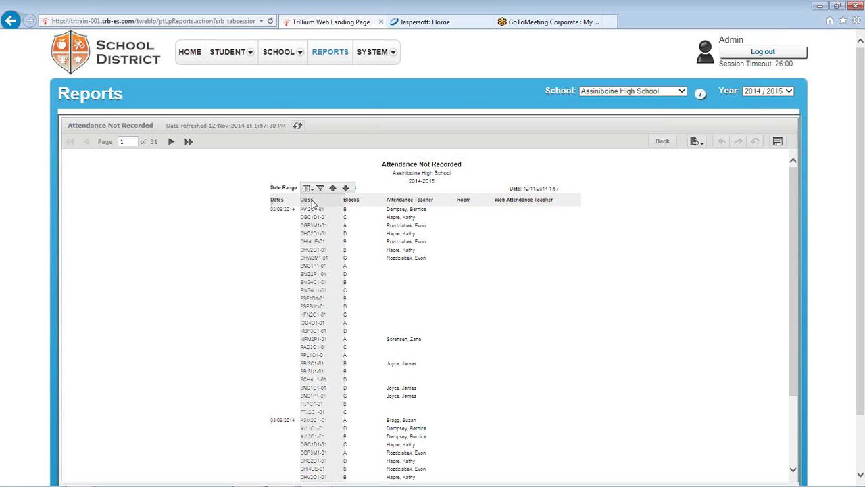
pyautogui.click(280, 201)
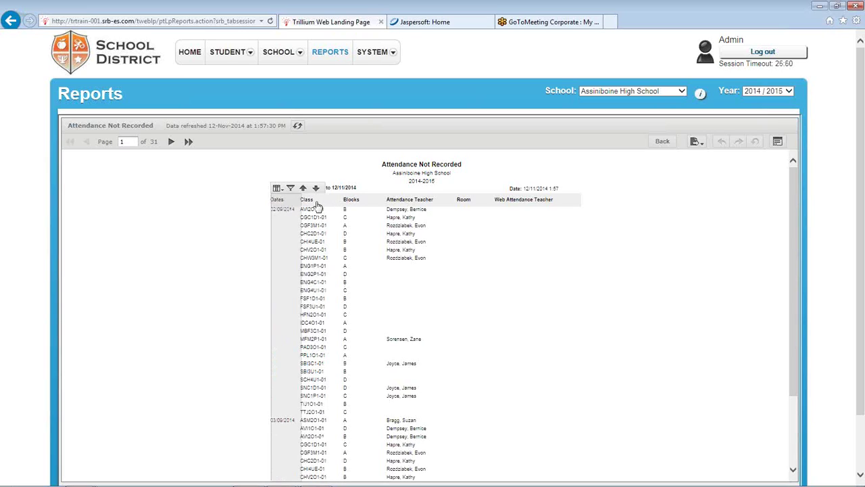
pyautogui.click(314, 204)
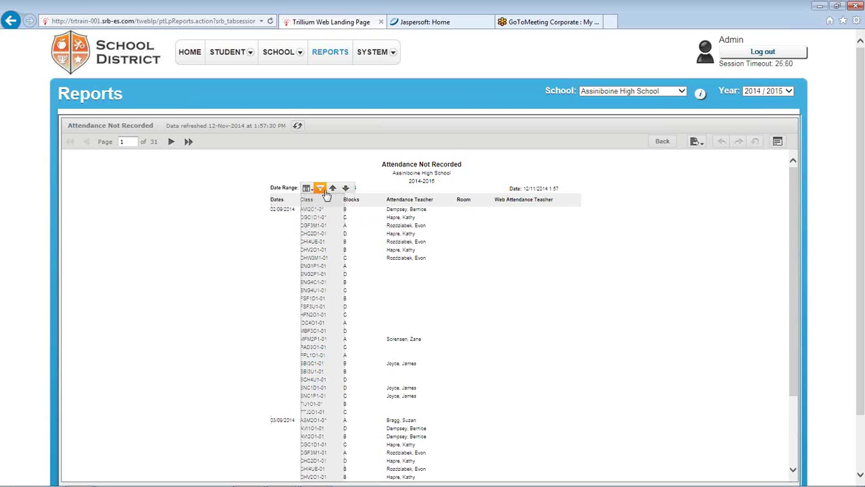
pyautogui.moveTo(308, 189)
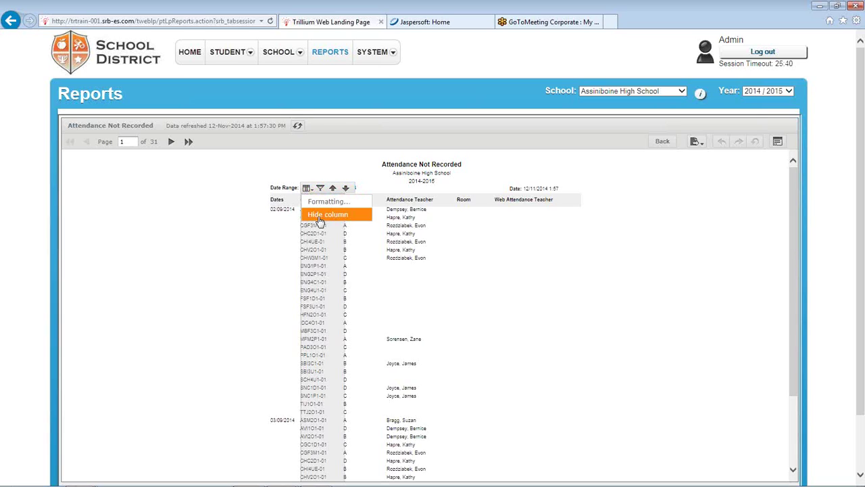
# Hide the Web Attendance Teacher column using the column options menu
pyautogui.click(517, 201)
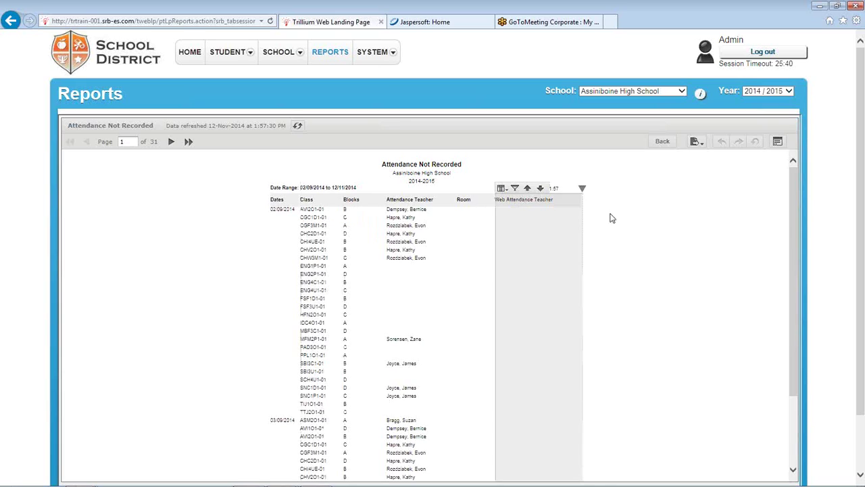
pyautogui.moveTo(794, 377); pyautogui.dragTo(795, 341)
pyautogui.click(501, 188)
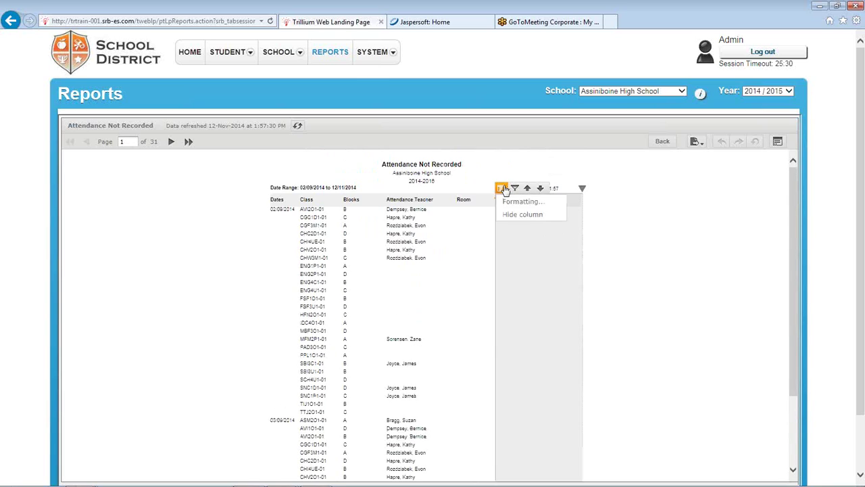
pyautogui.click(673, 222)
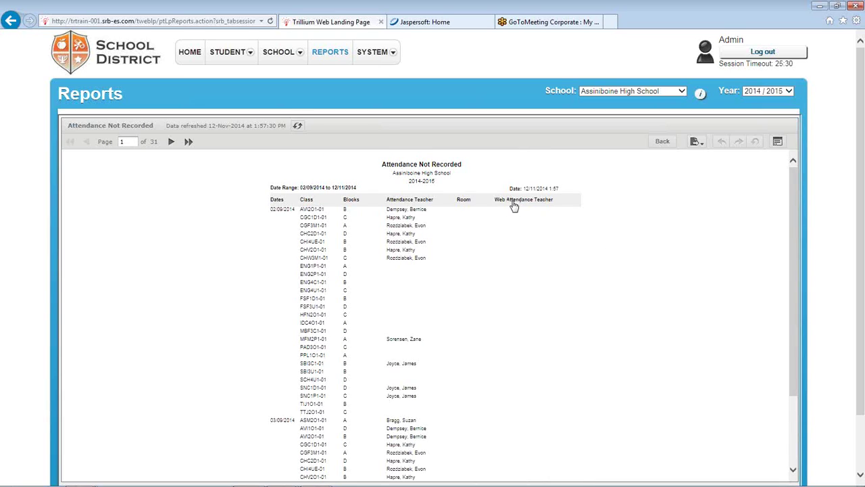
pyautogui.click(514, 203)
pyautogui.click(501, 188)
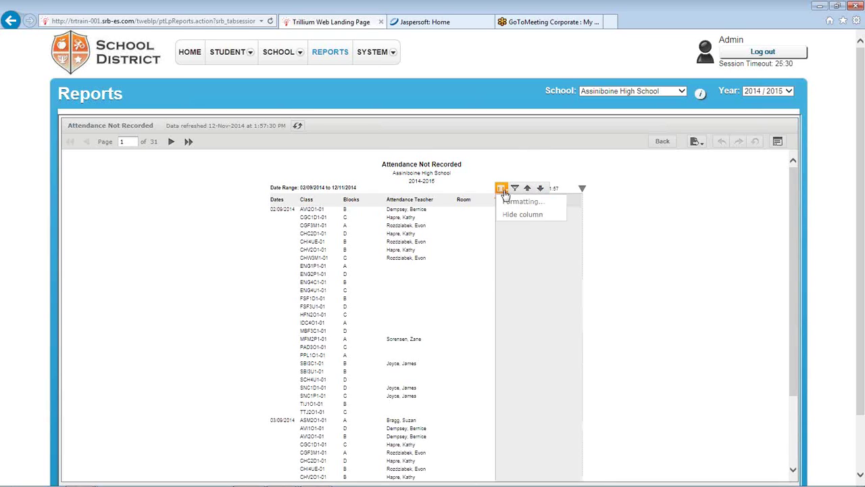
pyautogui.click(530, 216)
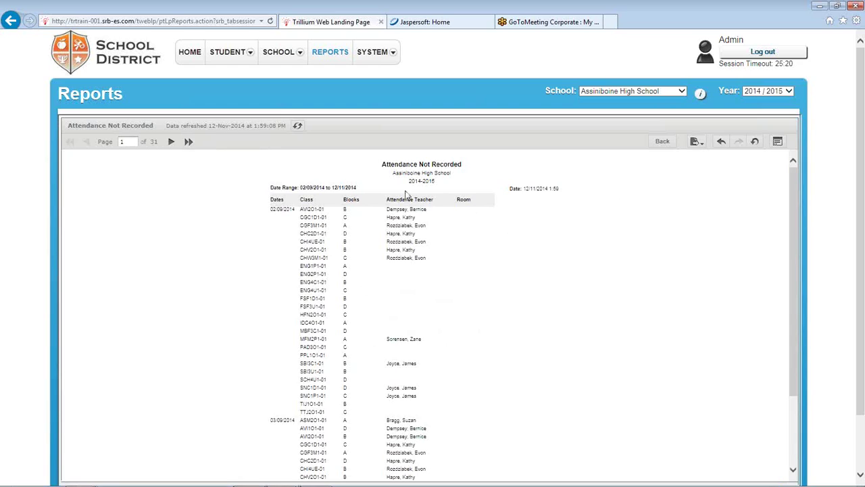
# Restore the Web Attendance Teacher column through Show columns in the Room column menu
pyautogui.click(465, 201)
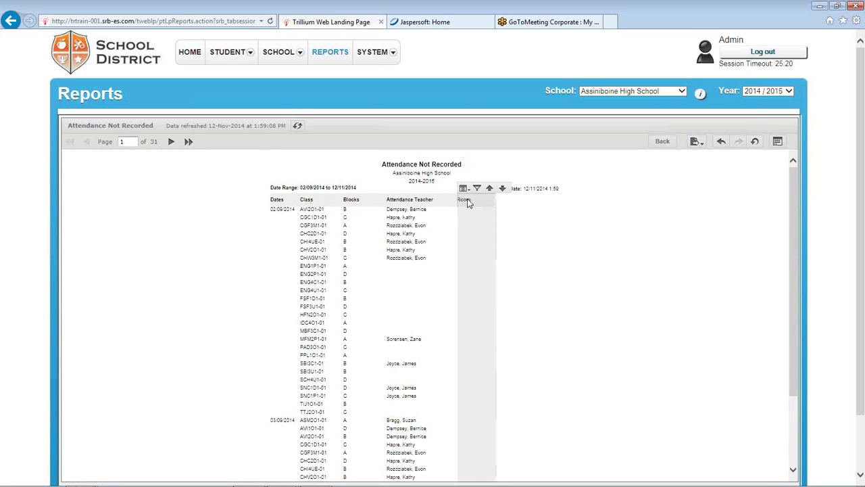
pyautogui.click(464, 188)
pyautogui.moveTo(481, 228)
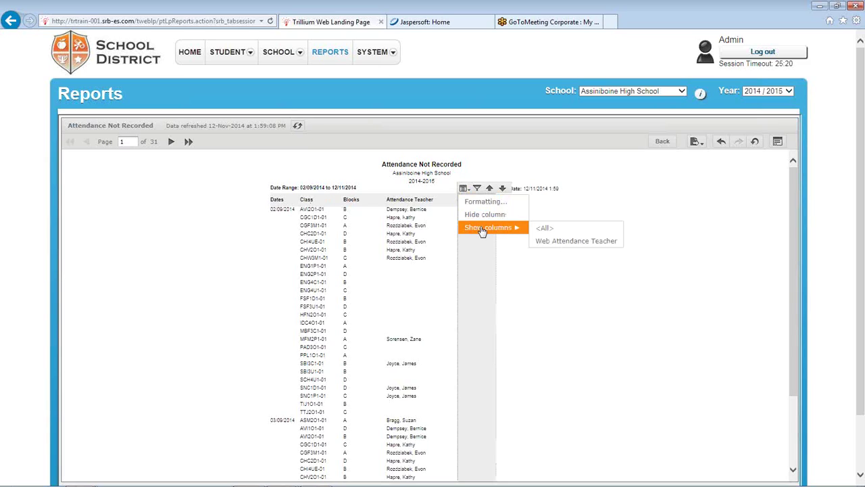
pyautogui.click(555, 243)
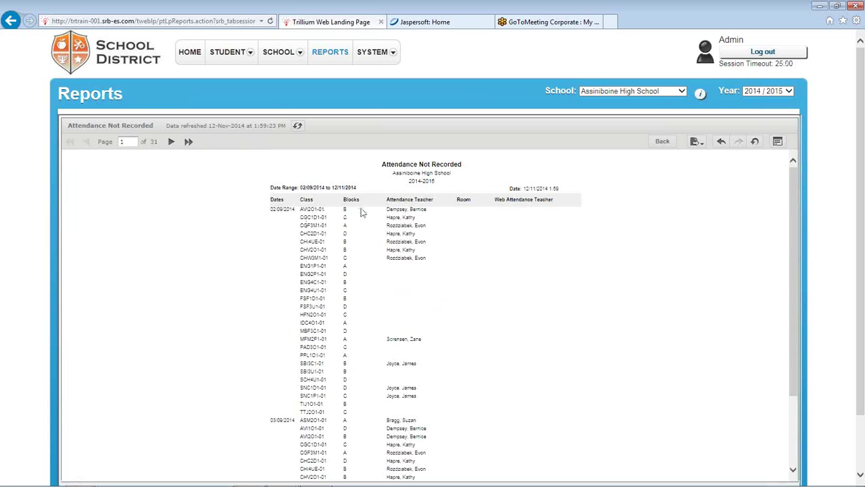
# Make the Class column heading font red, then undo all report changes
pyautogui.click(309, 205)
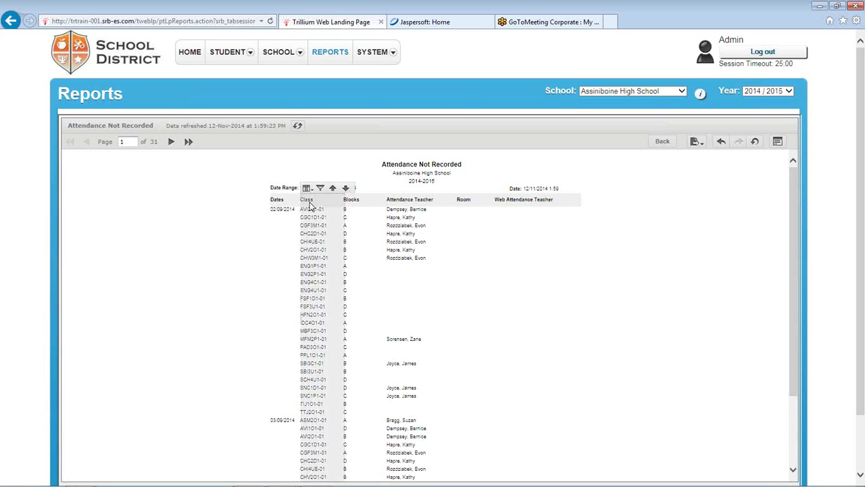
pyautogui.click(307, 188)
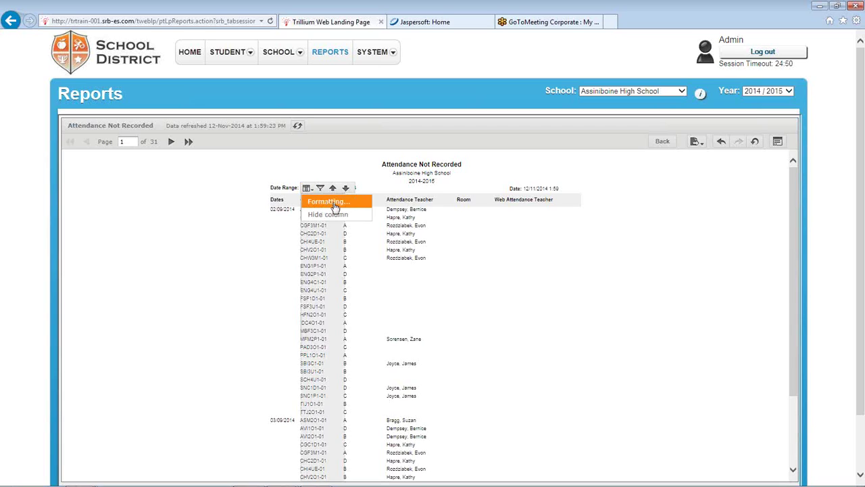
pyautogui.click(331, 202)
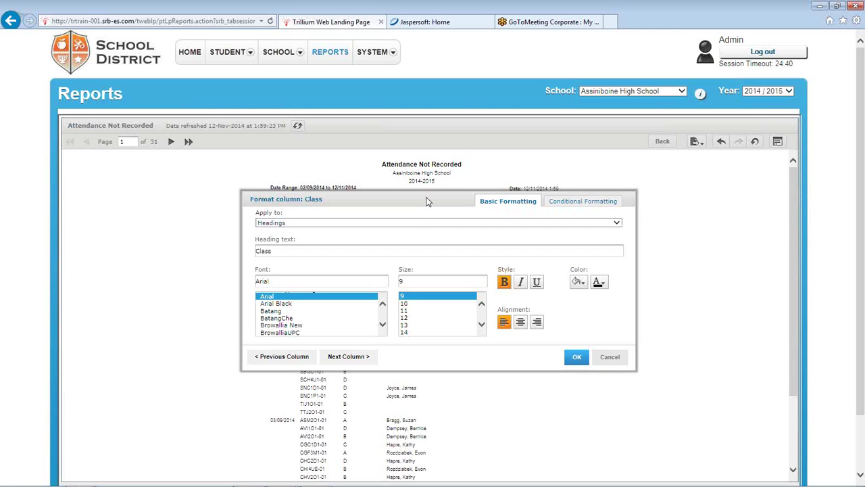
pyautogui.moveTo(428, 199); pyautogui.dragTo(455, 247)
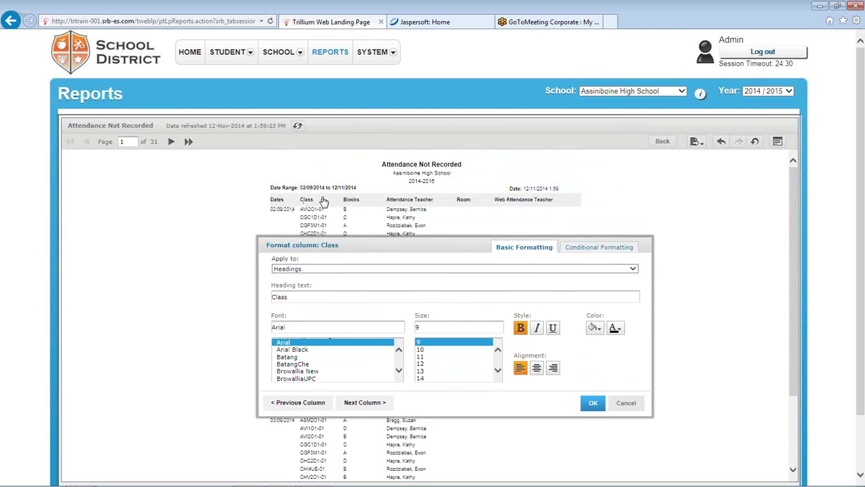
pyautogui.moveTo(402, 251); pyautogui.dragTo(404, 214)
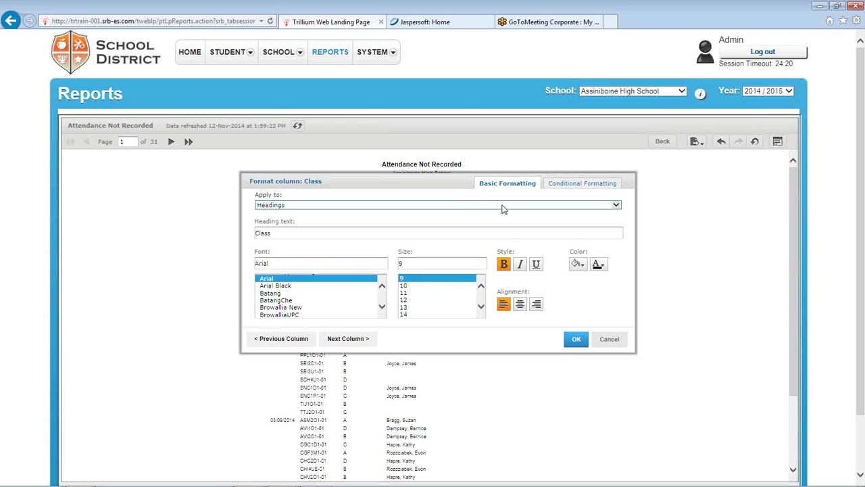
pyautogui.click(600, 264)
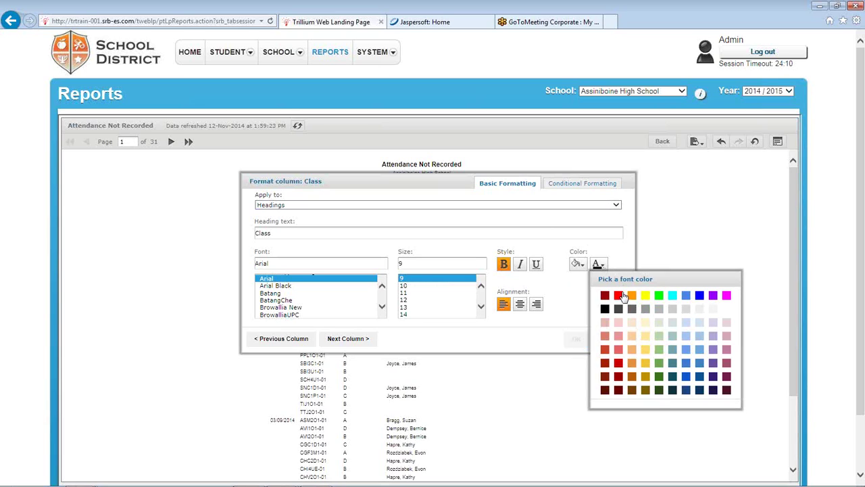
pyautogui.click(619, 295)
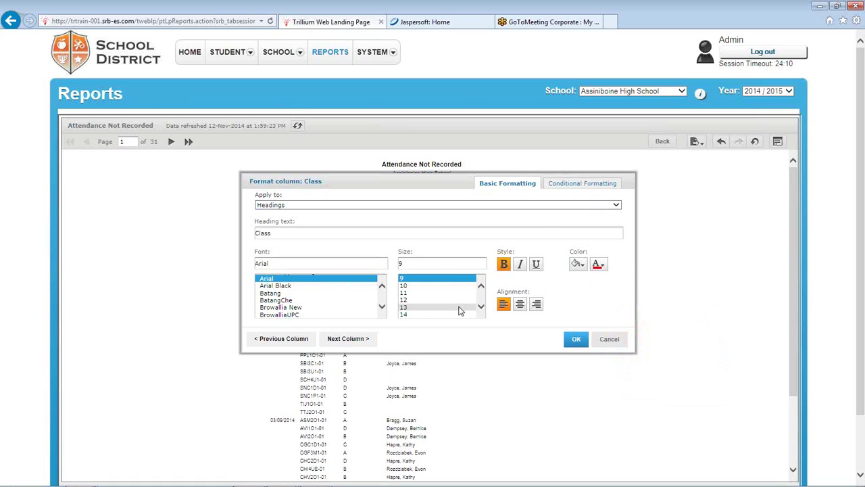
pyautogui.click(576, 342)
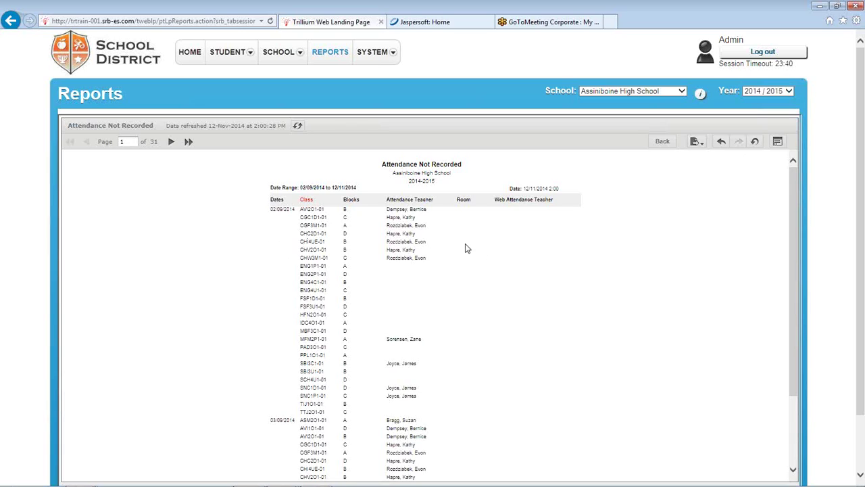
pyautogui.click(755, 143)
# Open formatting for the Attendance Teacher column and target its Detail Rows
pyautogui.click(408, 201)
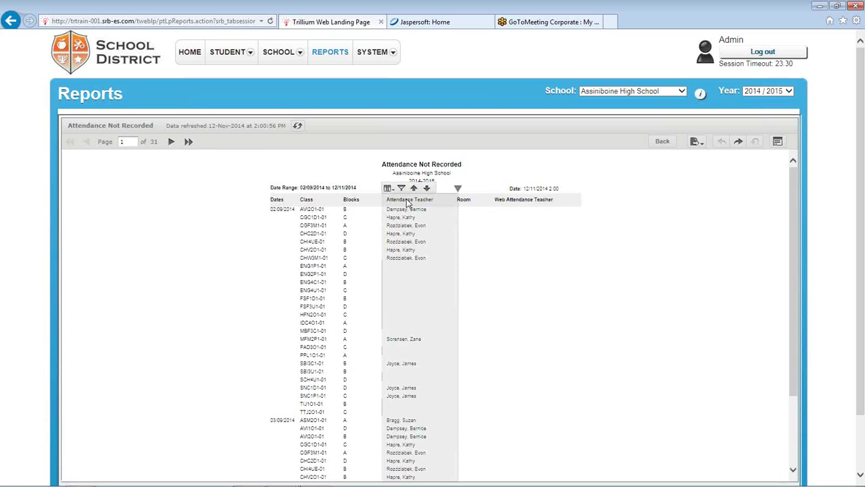
pyautogui.click(389, 188)
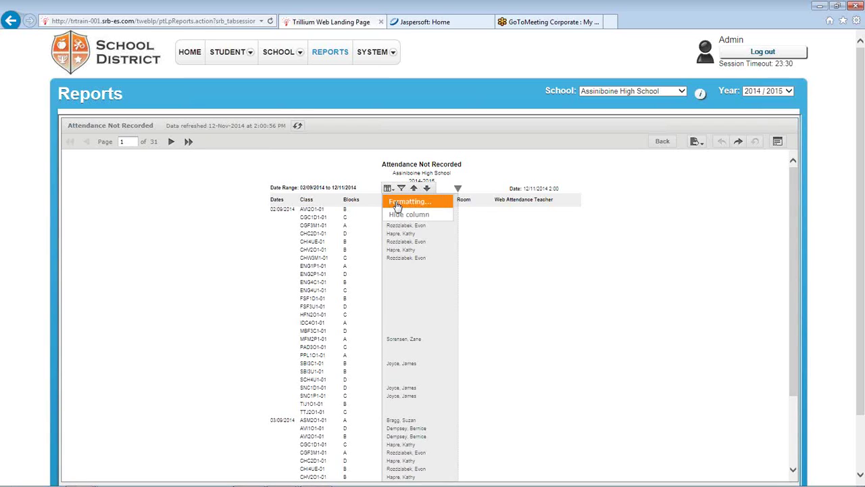
pyautogui.click(397, 203)
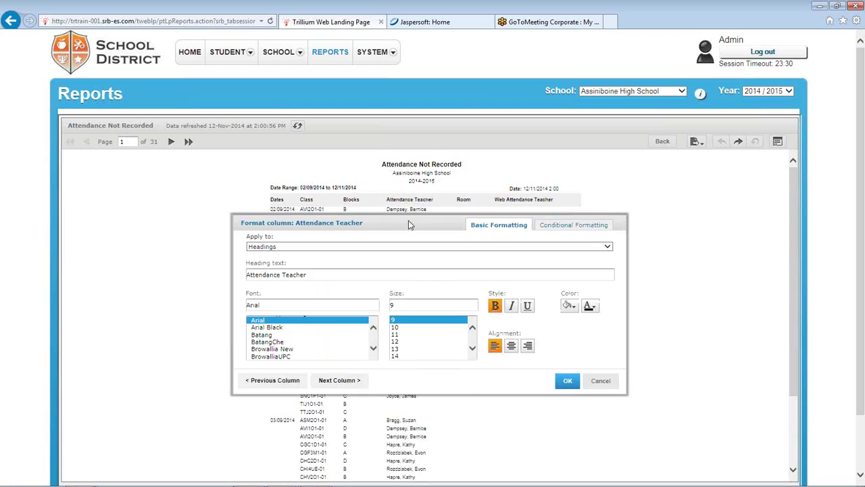
pyautogui.moveTo(409, 224); pyautogui.dragTo(488, 200)
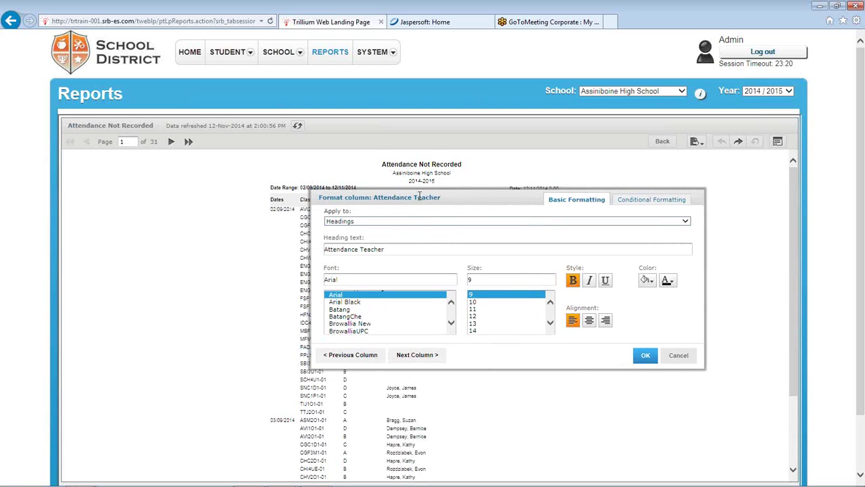
pyautogui.moveTo(402, 196); pyautogui.dragTo(394, 234)
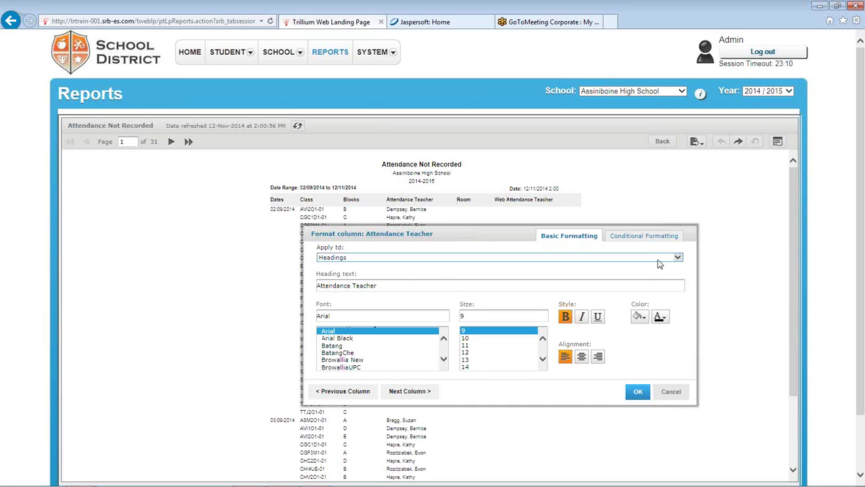
pyautogui.click(678, 258)
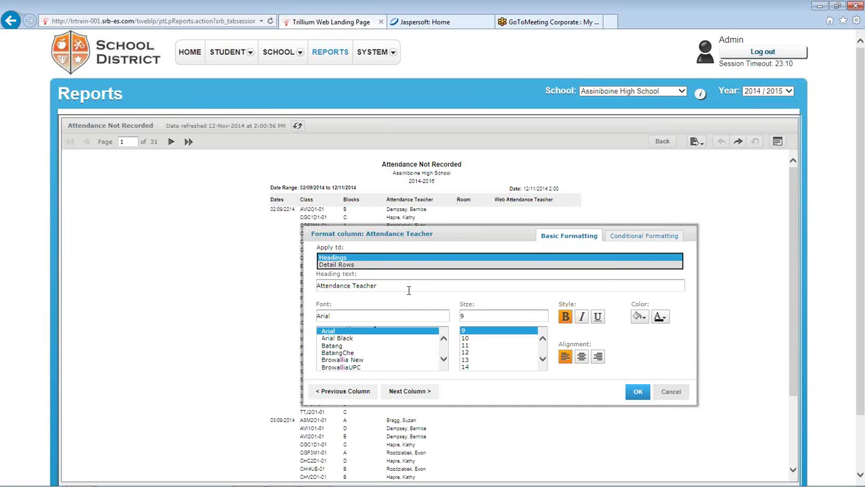
pyautogui.click(369, 265)
pyautogui.moveTo(444, 235); pyautogui.dragTo(399, 190)
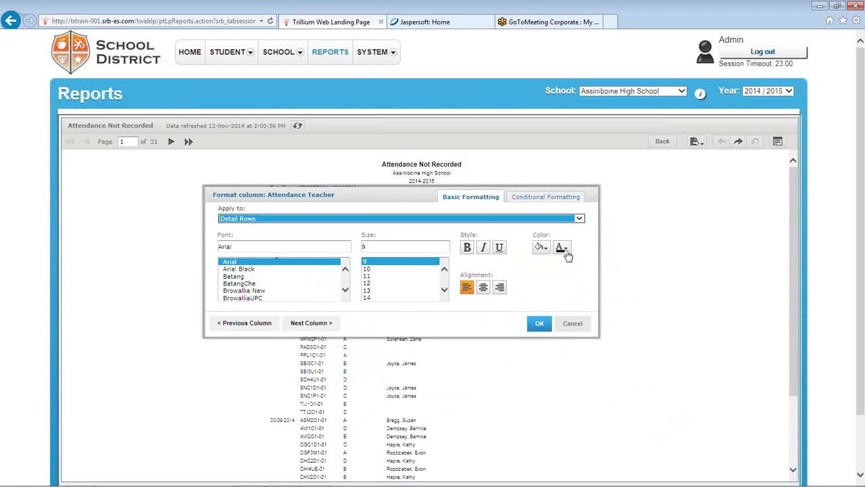
# Give the teacher names blue, centred text, apply it, then undo all changes
pyautogui.click(539, 247)
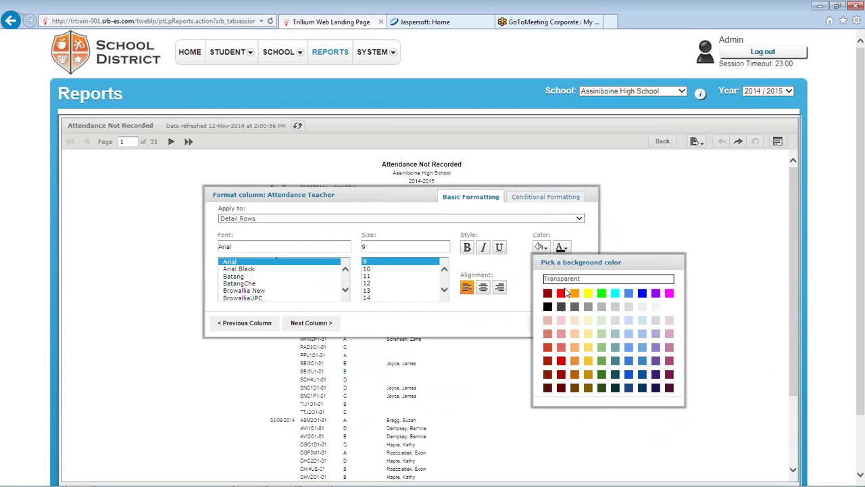
pyautogui.click(562, 250)
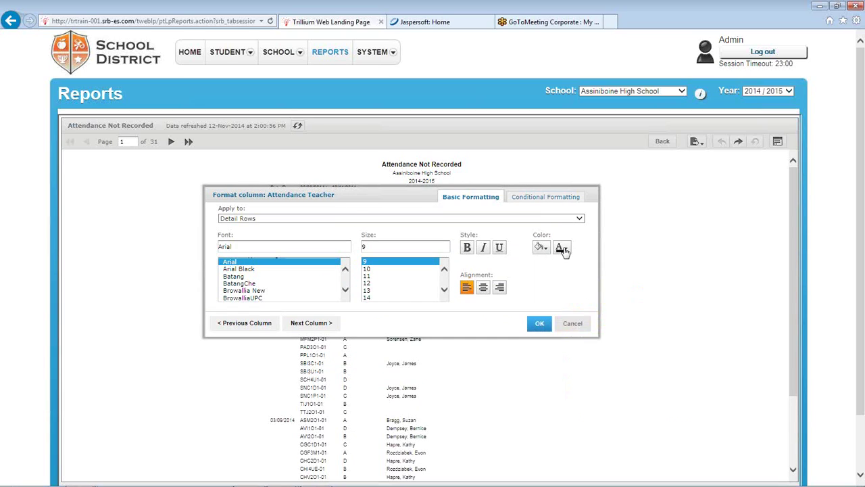
pyautogui.click(561, 248)
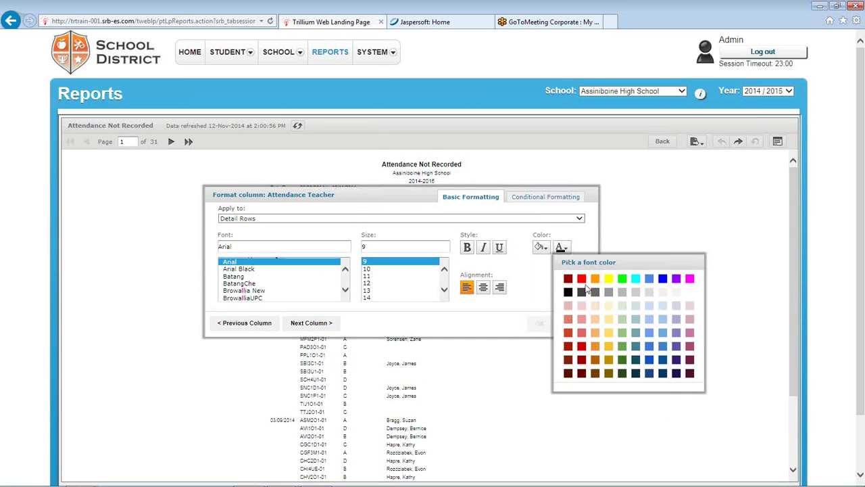
pyautogui.click(663, 279)
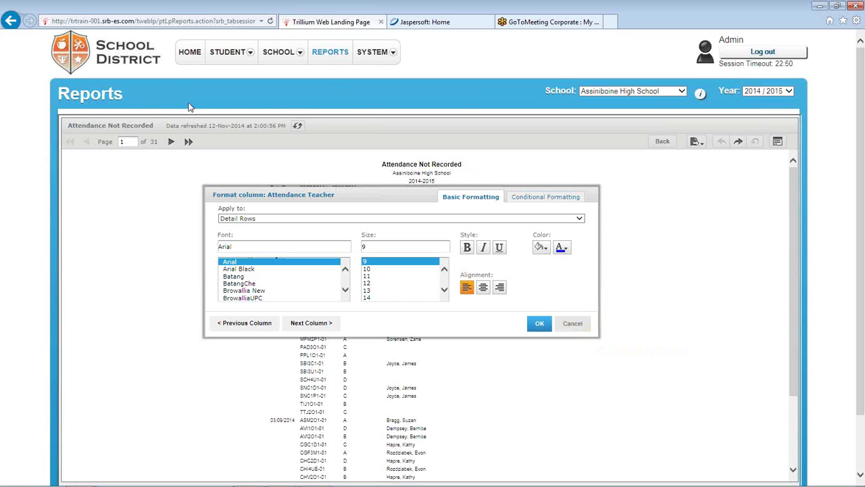
pyautogui.moveTo(349, 195); pyautogui.dragTo(421, 187)
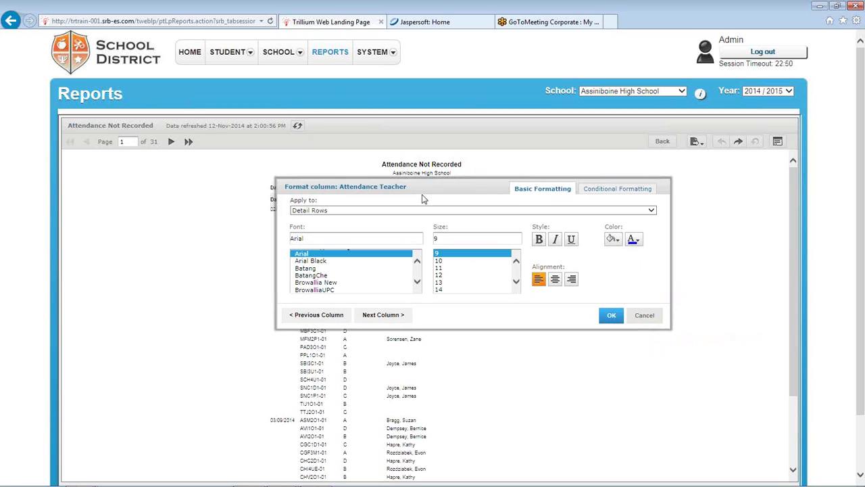
pyautogui.click(555, 282)
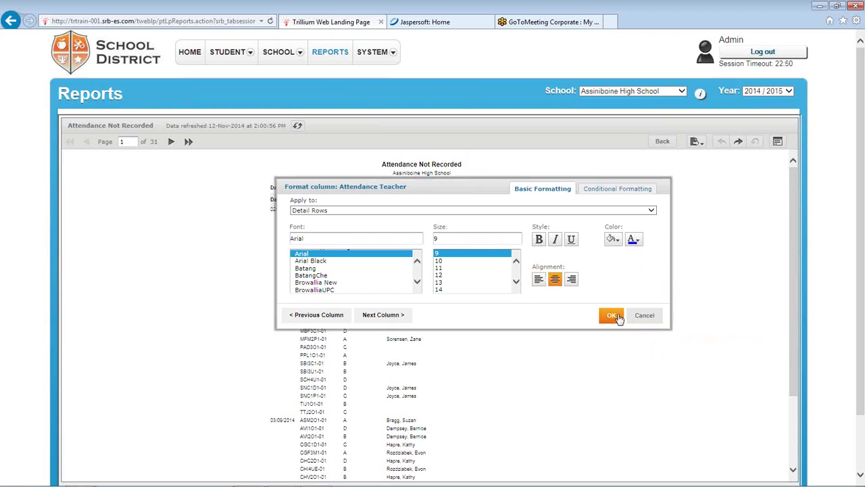
pyautogui.click(612, 316)
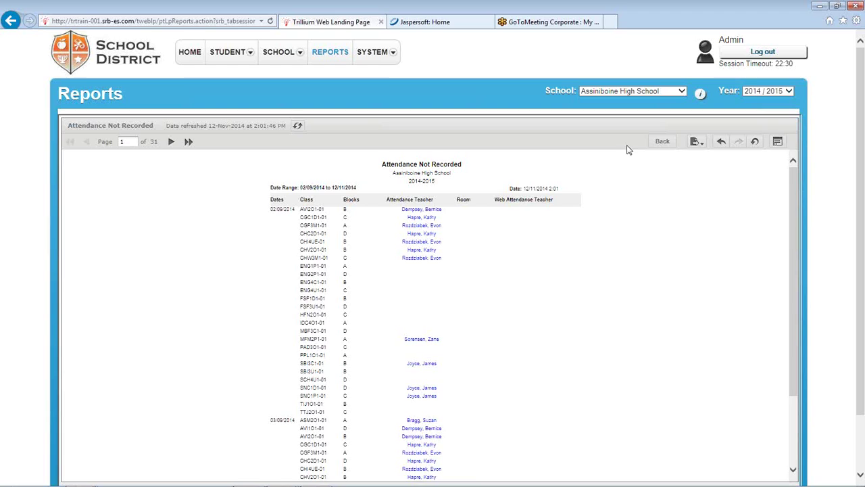
pyautogui.click(756, 143)
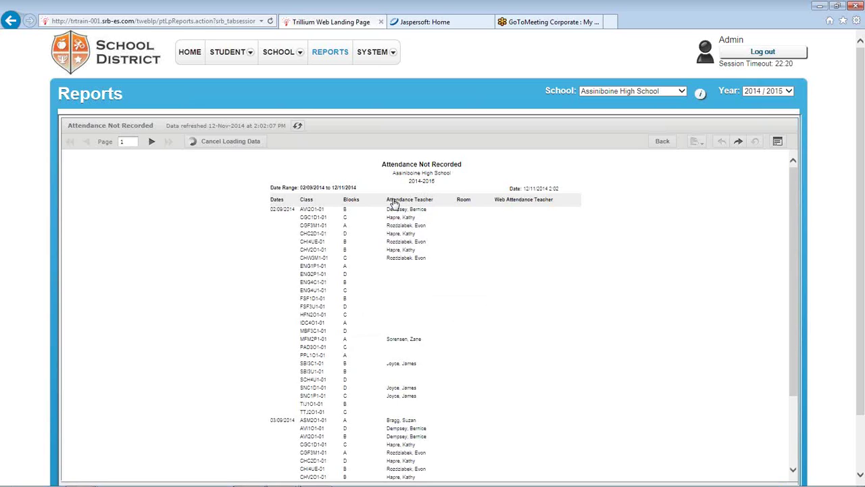
# Add a Starts with condition in the Attendance Teacher column's conditional formatting
pyautogui.click(397, 203)
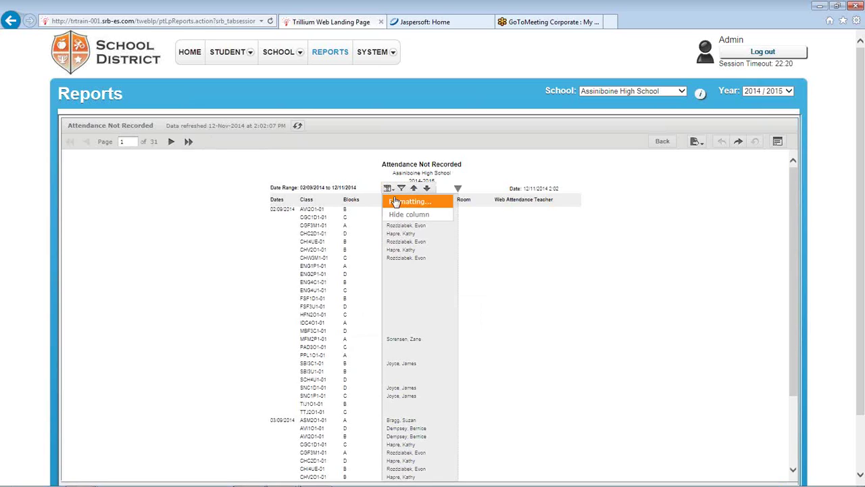
pyautogui.click(397, 202)
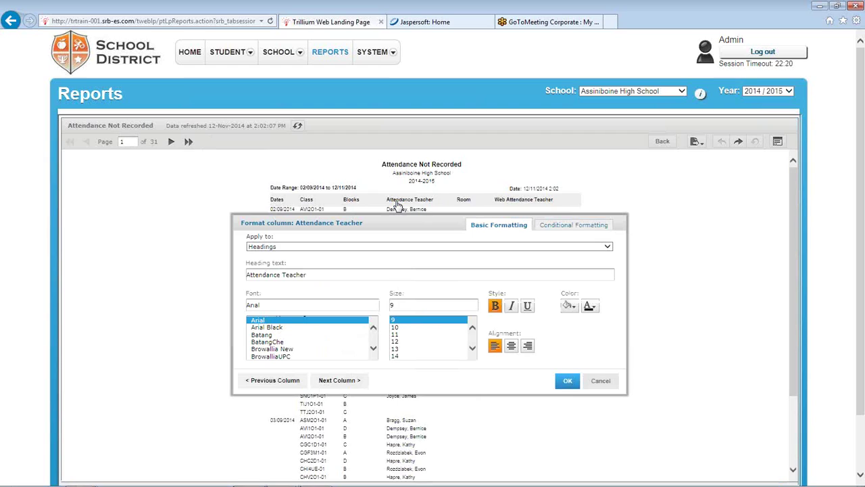
pyautogui.moveTo(418, 226); pyautogui.dragTo(433, 200)
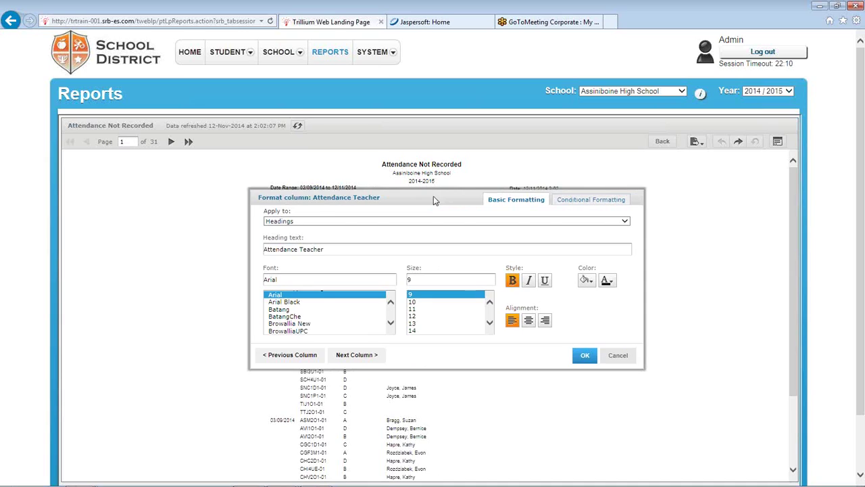
pyautogui.click(582, 201)
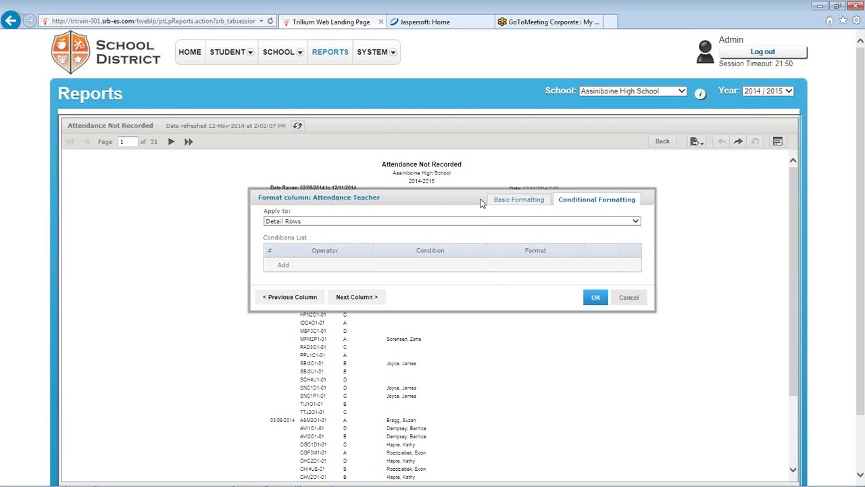
pyautogui.moveTo(401, 206); pyautogui.dragTo(471, 212)
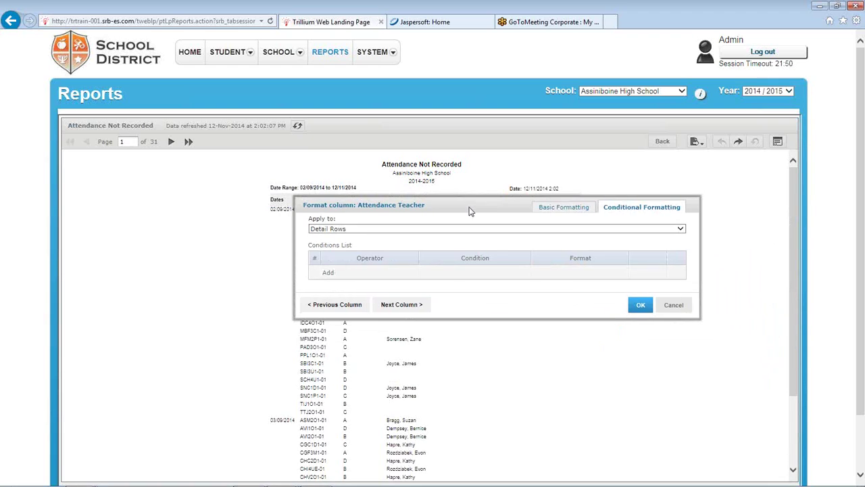
pyautogui.click(329, 273)
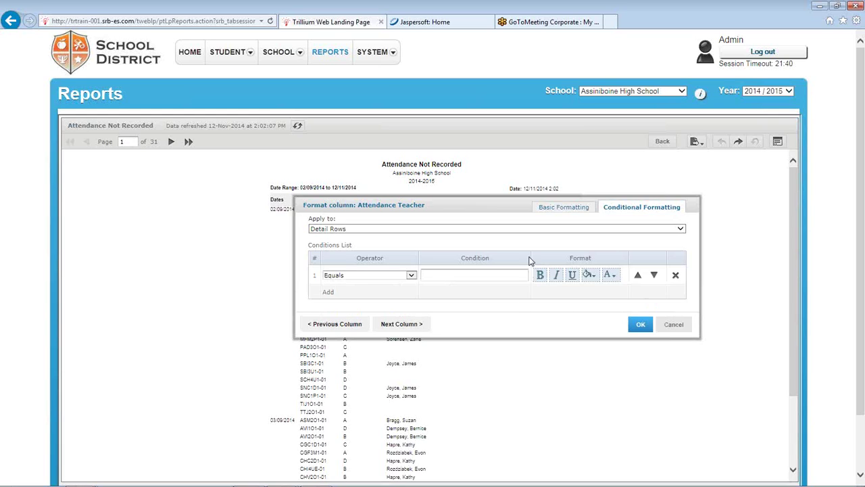
pyautogui.moveTo(459, 202); pyautogui.dragTo(484, 259)
pyautogui.click(426, 325)
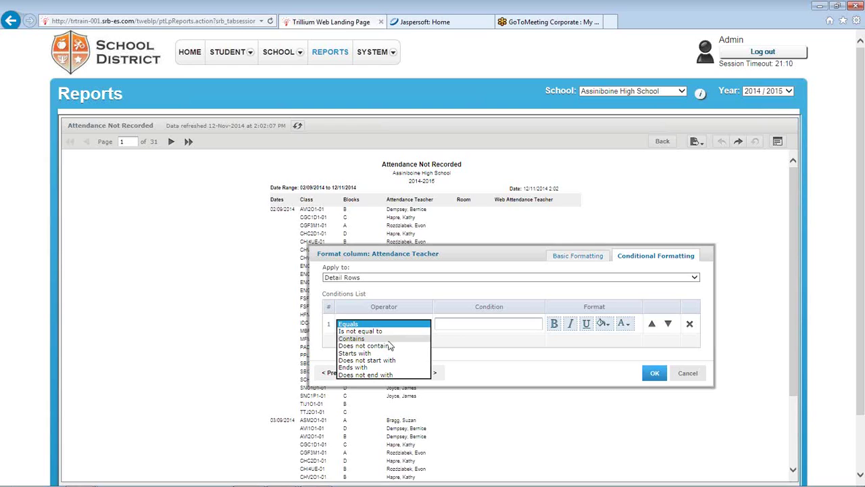
pyautogui.click(385, 353)
# Set the condition text to 'jo' with red font colour and apply it
pyautogui.click(464, 323)
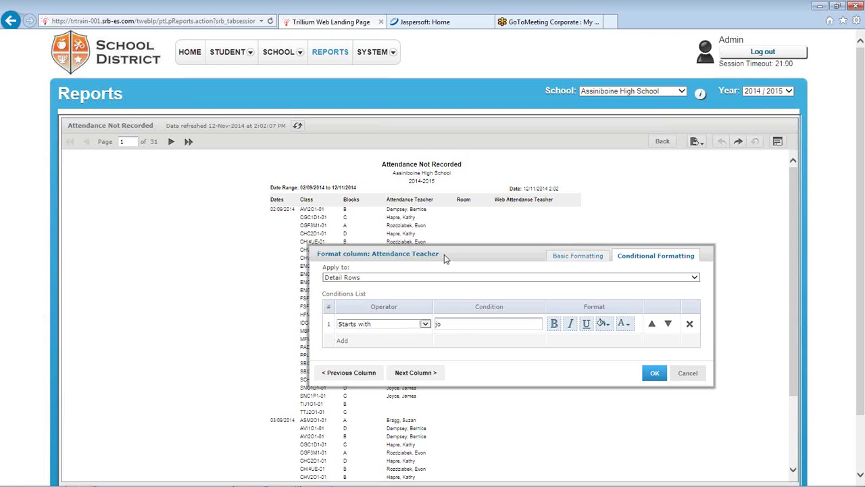
pyautogui.moveTo(444, 254); pyautogui.dragTo(415, 243)
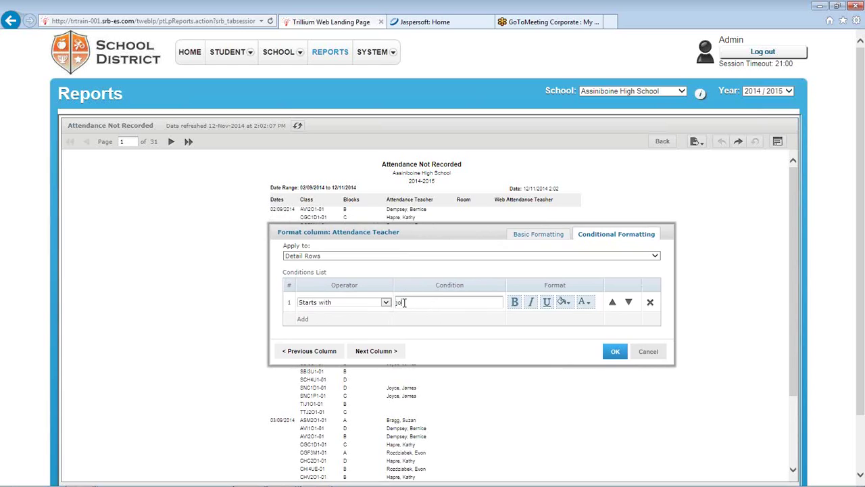
pyautogui.click(586, 303)
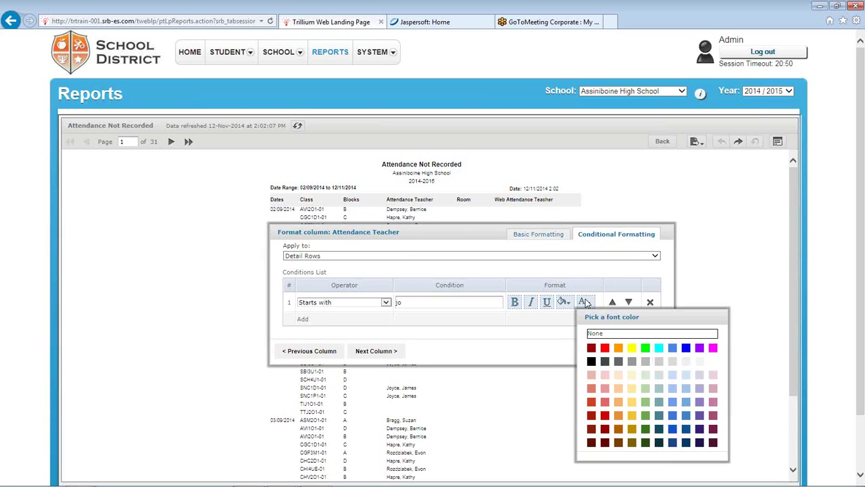
pyautogui.click(605, 347)
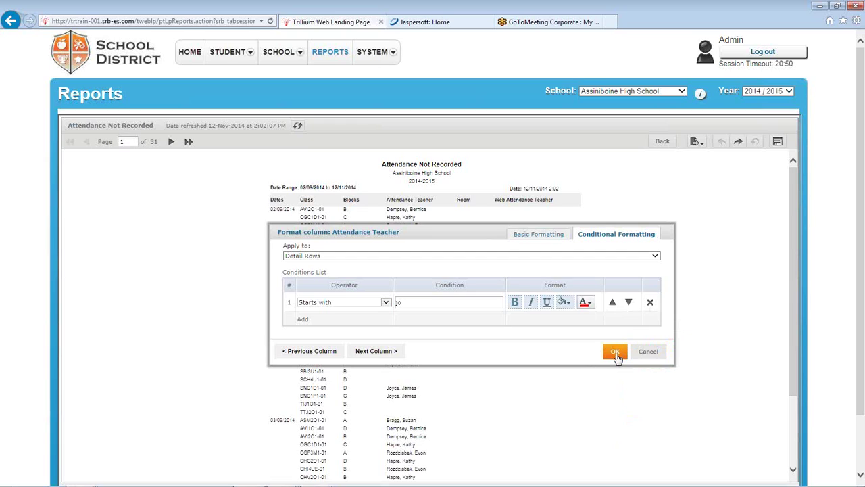
pyautogui.click(615, 352)
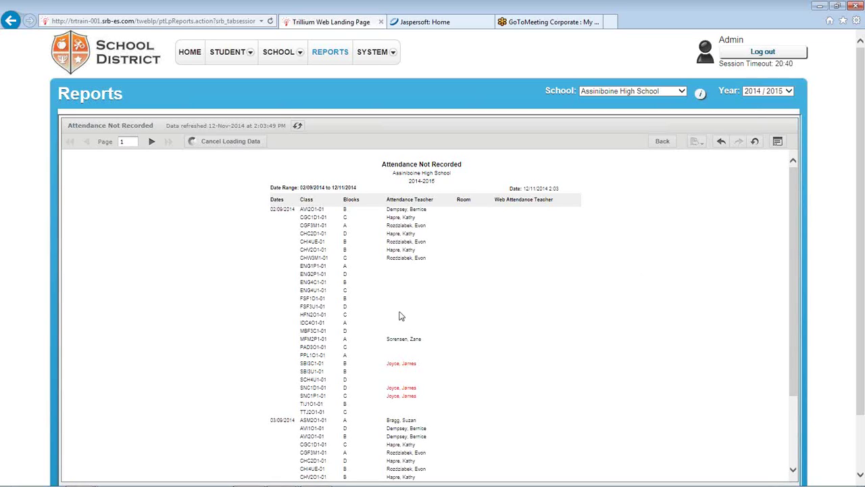
pyautogui.scroll(-5, 420, 348)
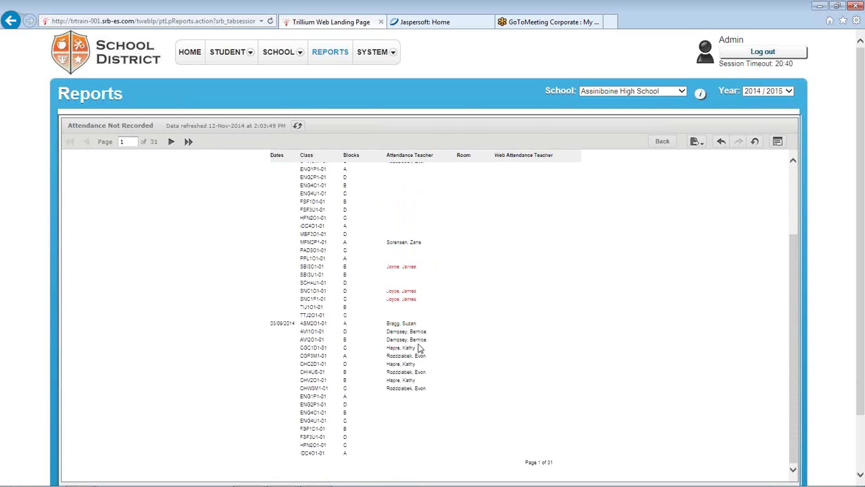
pyautogui.scroll(2, 420, 348)
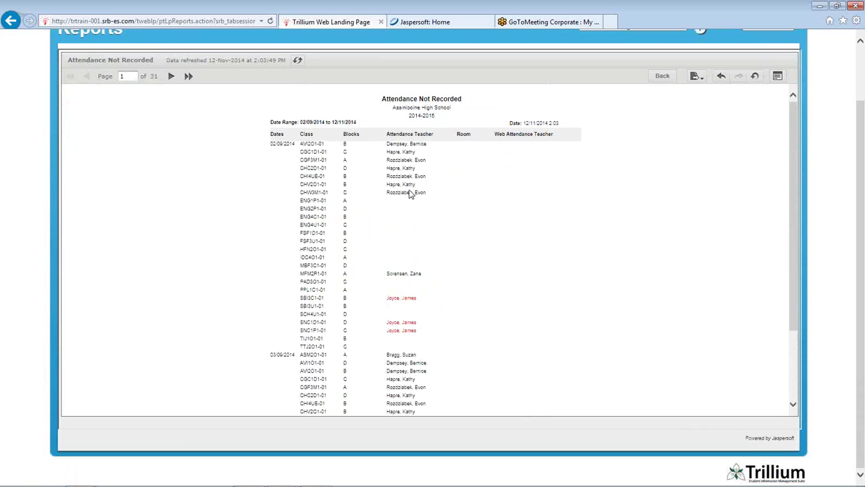
pyautogui.scroll(2, 414, 298)
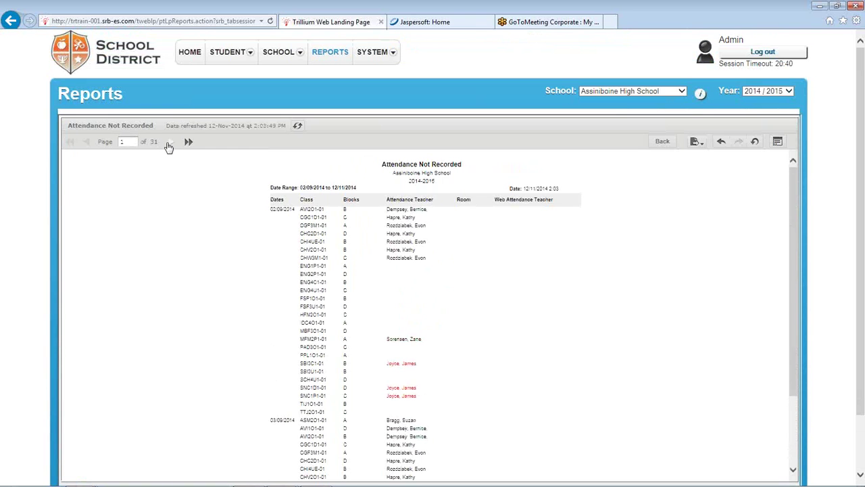
pyautogui.click(170, 145)
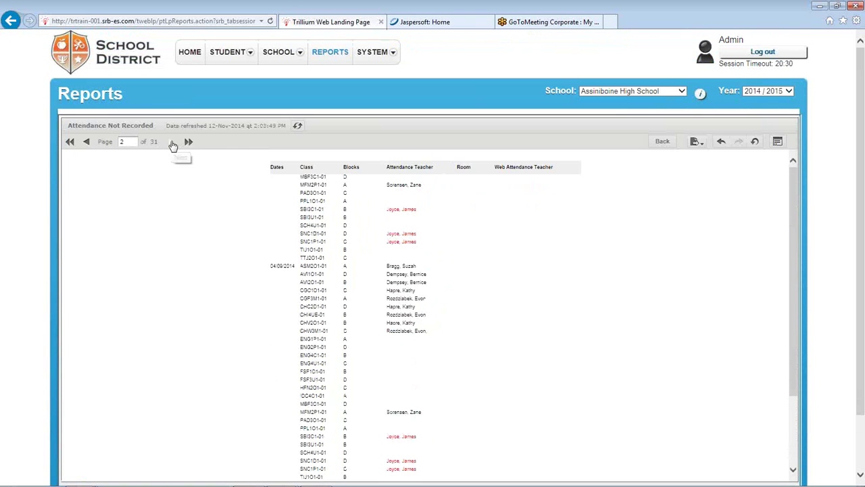
pyautogui.scroll(-2, 185, 160)
pyautogui.scroll(2, 166, 158)
pyautogui.scroll(-4, 170, 146)
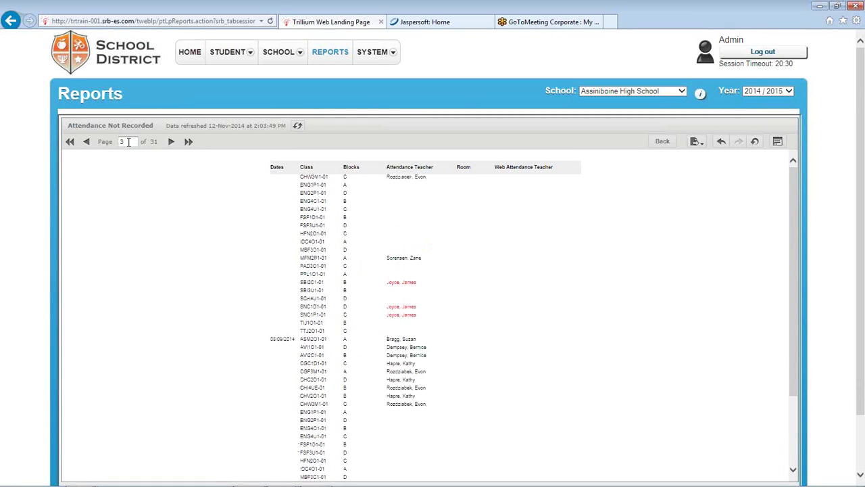
pyautogui.click(73, 148)
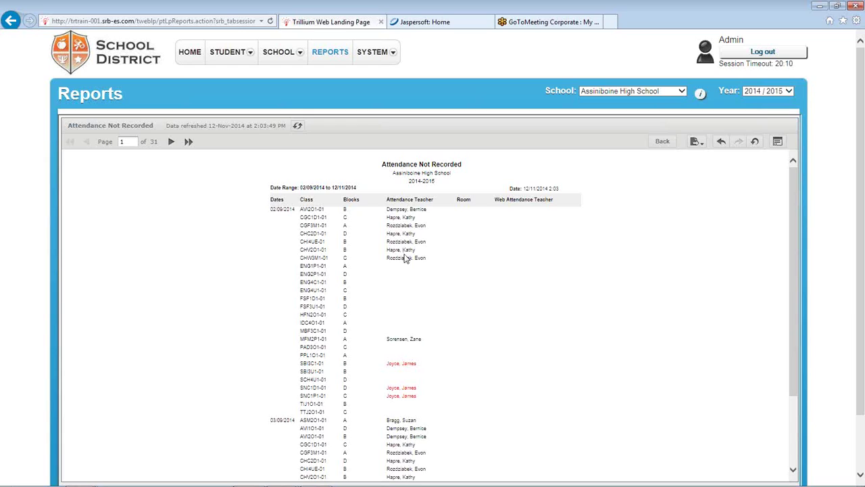
# Add, reorder and delete conditional rules, cancel the dialog, then undo all report changes
pyautogui.click(412, 203)
pyautogui.click(388, 188)
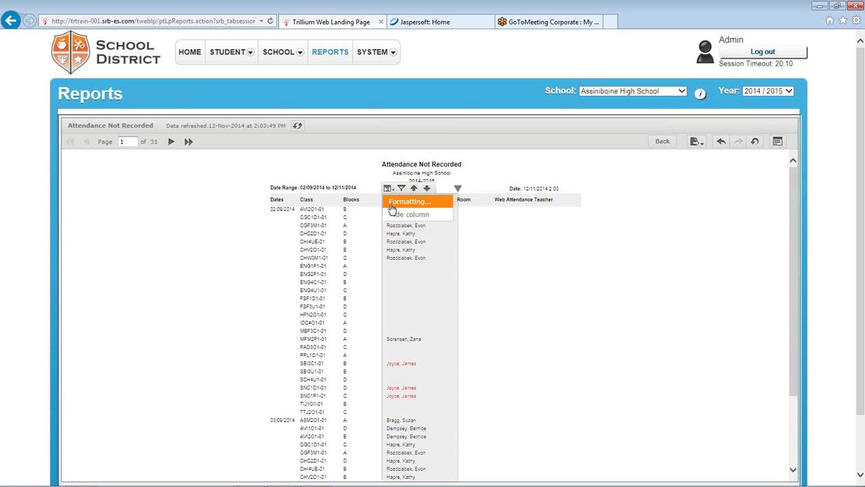
pyautogui.click(409, 201)
pyautogui.click(554, 226)
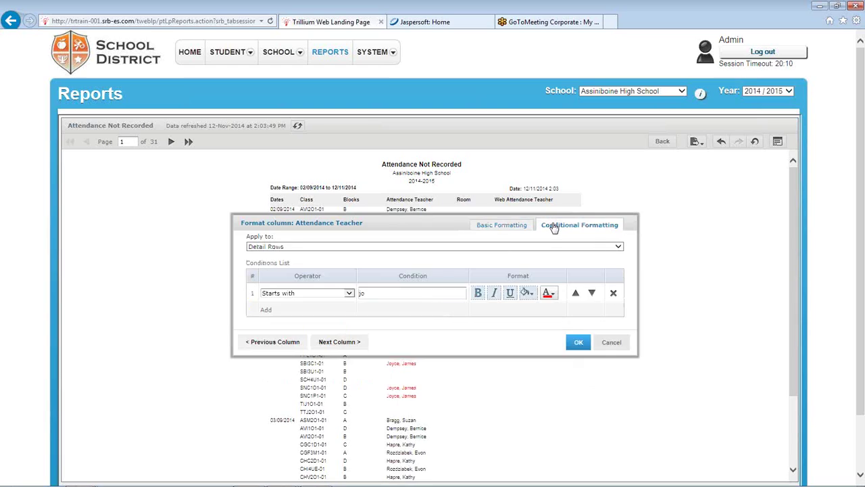
pyautogui.moveTo(436, 230); pyautogui.dragTo(437, 184)
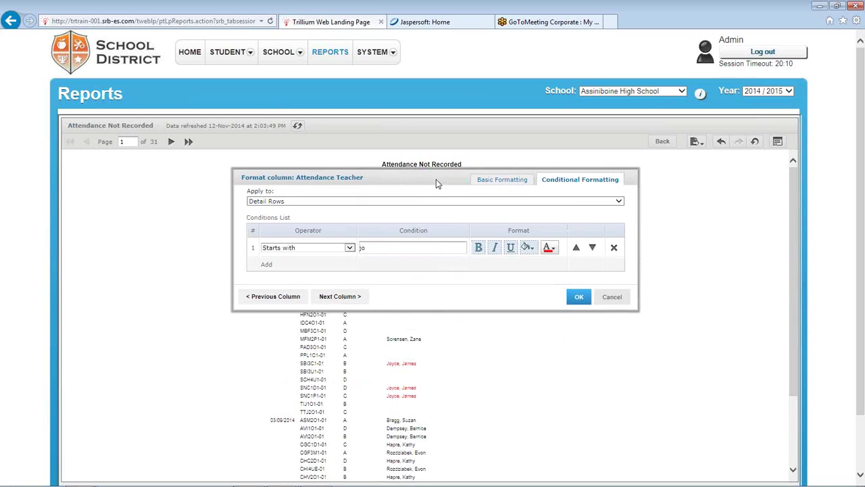
pyautogui.click(267, 265)
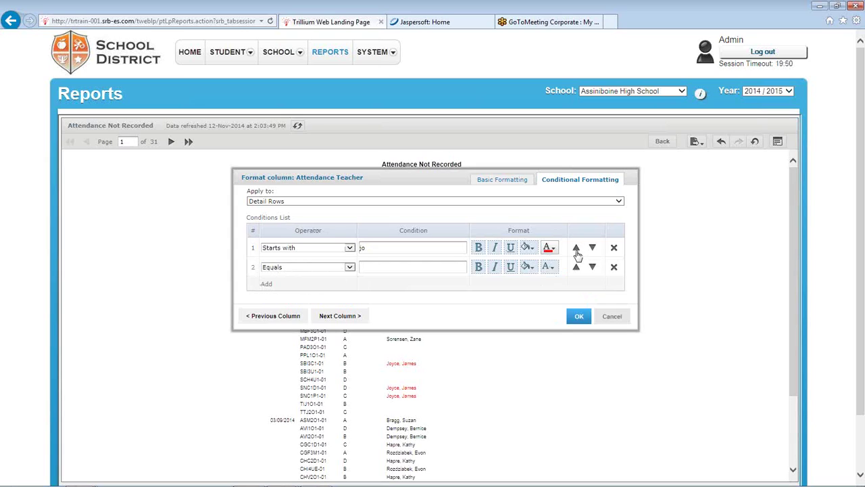
pyautogui.click(577, 267)
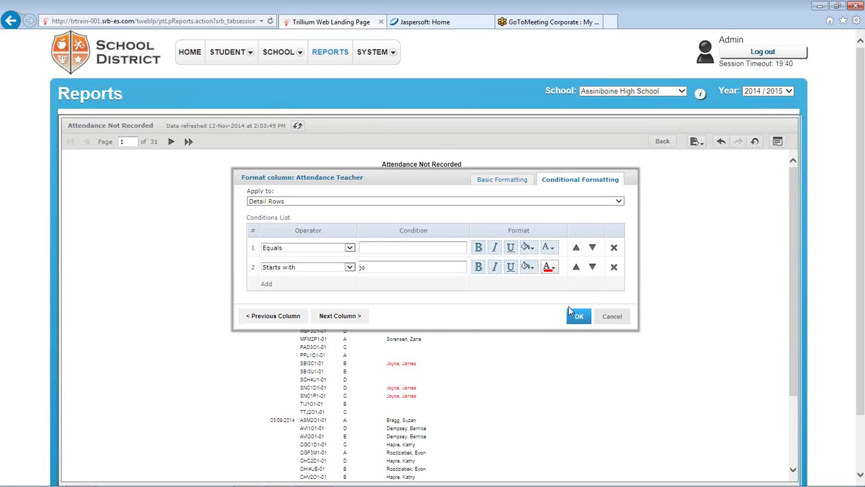
pyautogui.click(614, 267)
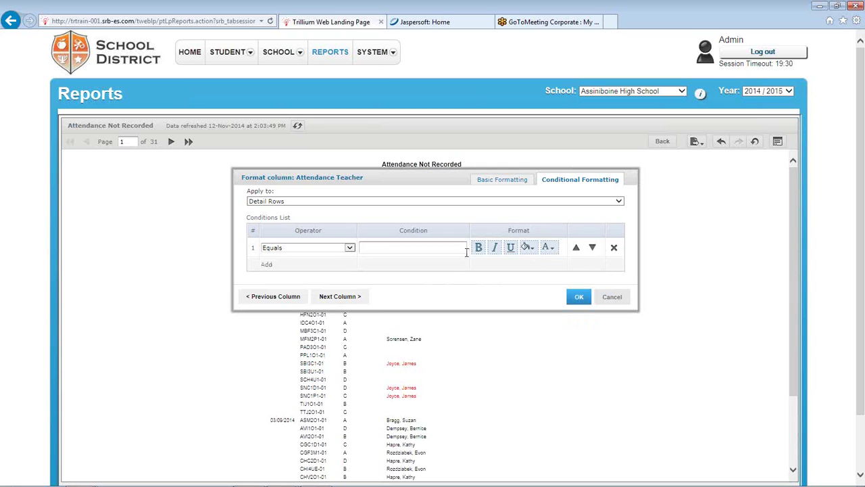
pyautogui.click(613, 300)
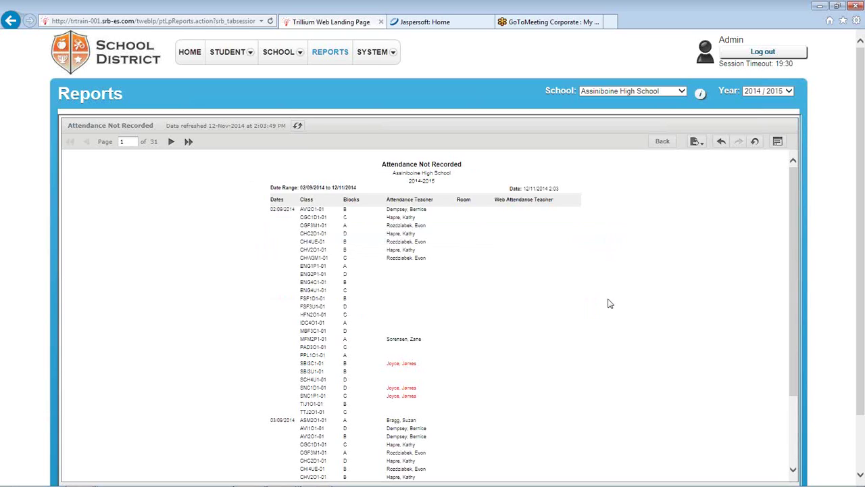
pyautogui.click(755, 143)
# Filter the Attendance Teacher column to show only rows that start with 'jo'
pyautogui.click(399, 200)
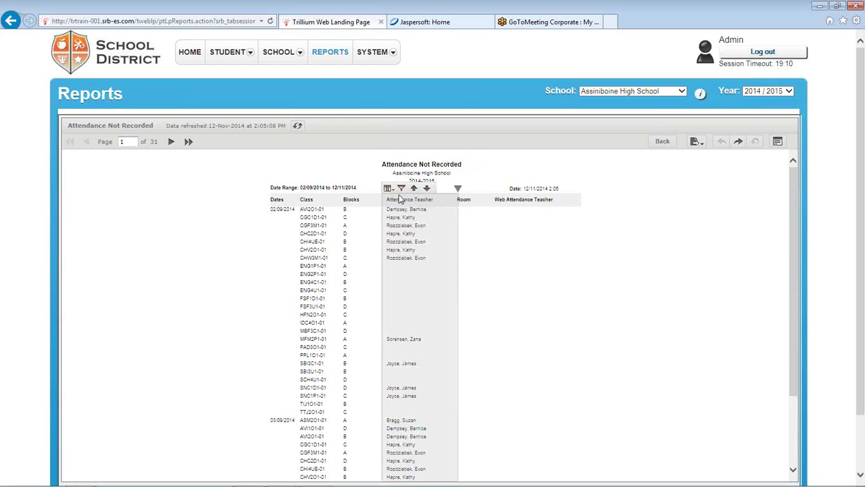
pyautogui.click(402, 189)
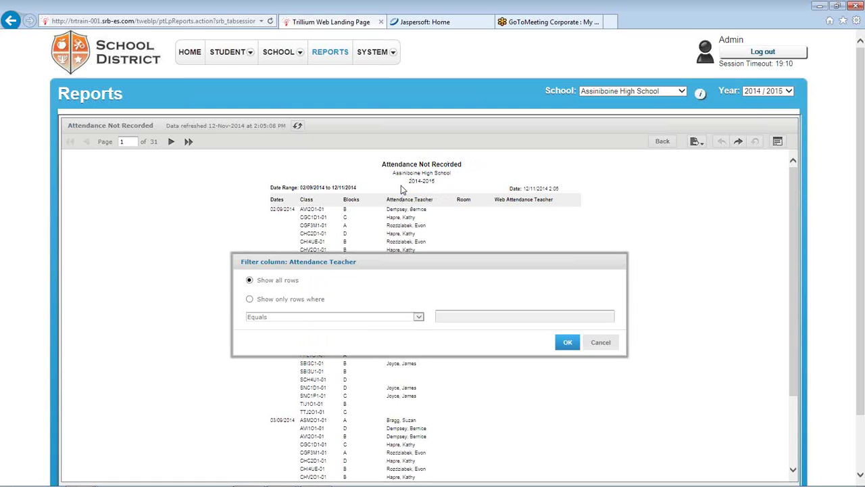
pyautogui.moveTo(377, 257); pyautogui.dragTo(433, 186)
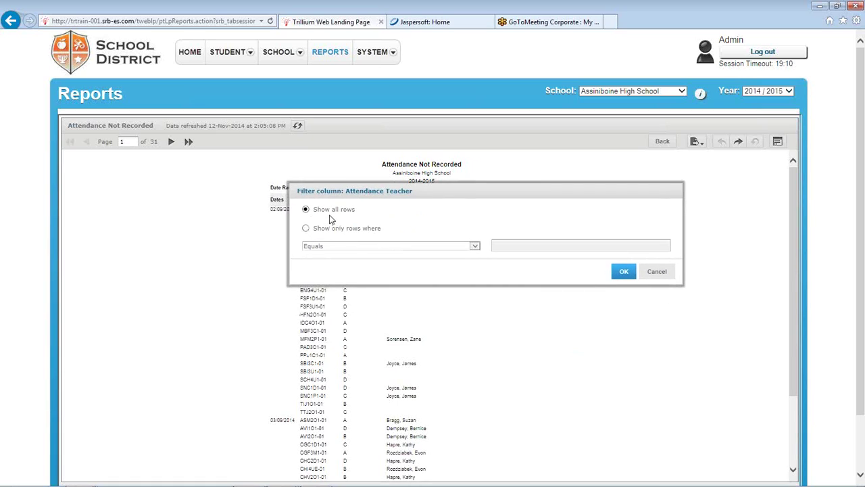
pyautogui.click(306, 229)
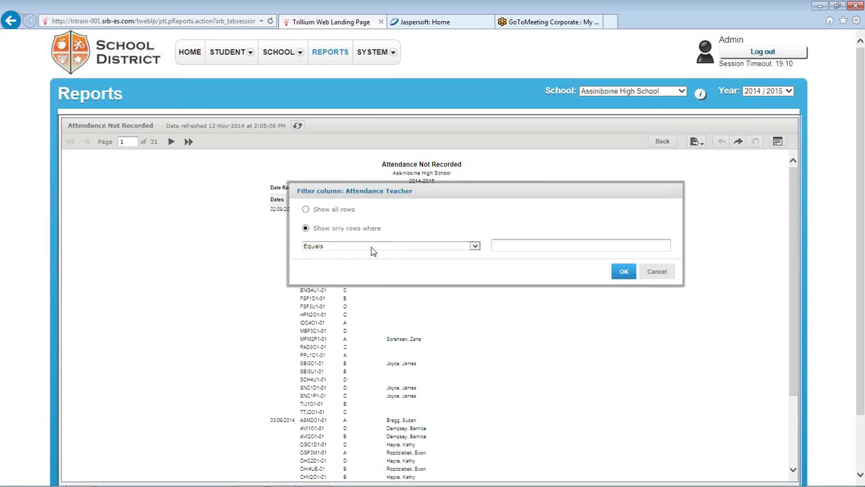
pyautogui.click(475, 247)
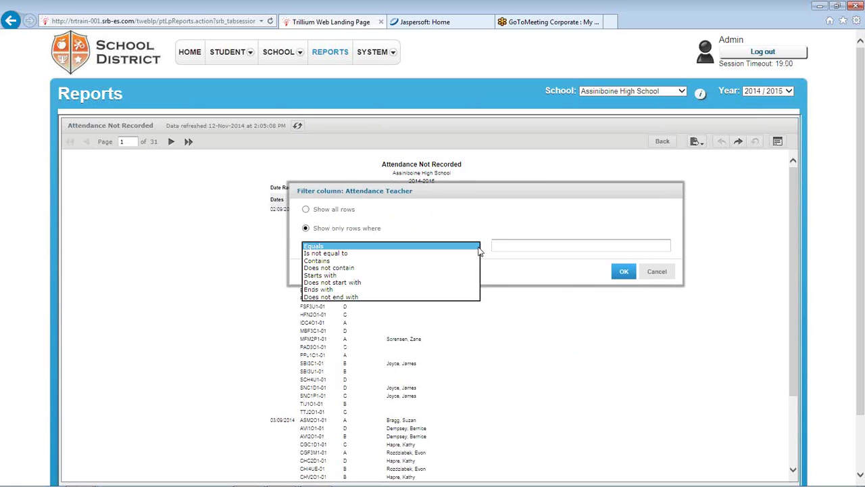
pyautogui.click(320, 275)
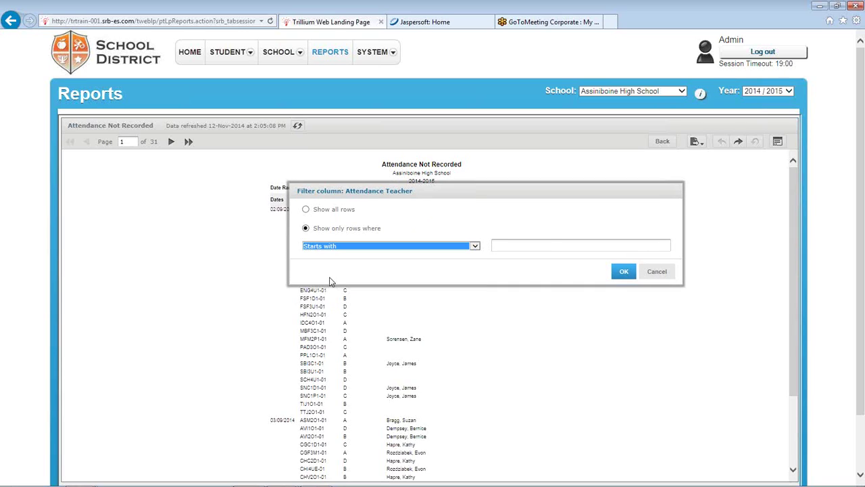
pyautogui.click(533, 245)
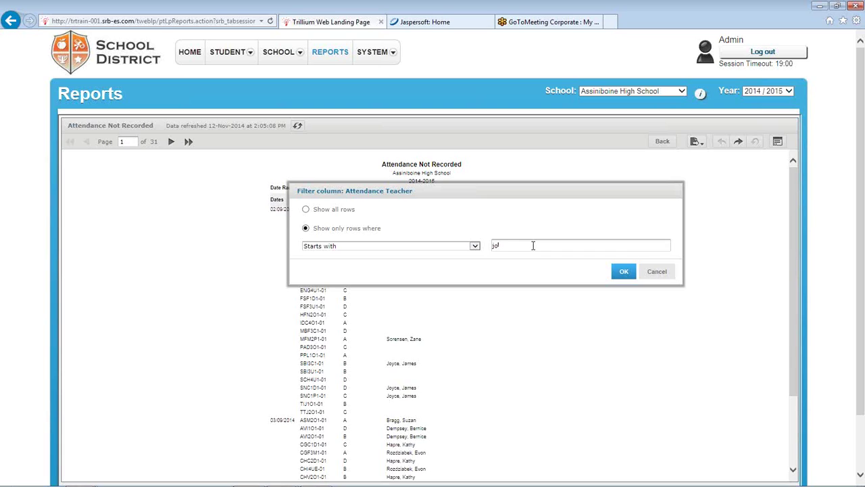
pyautogui.click(622, 273)
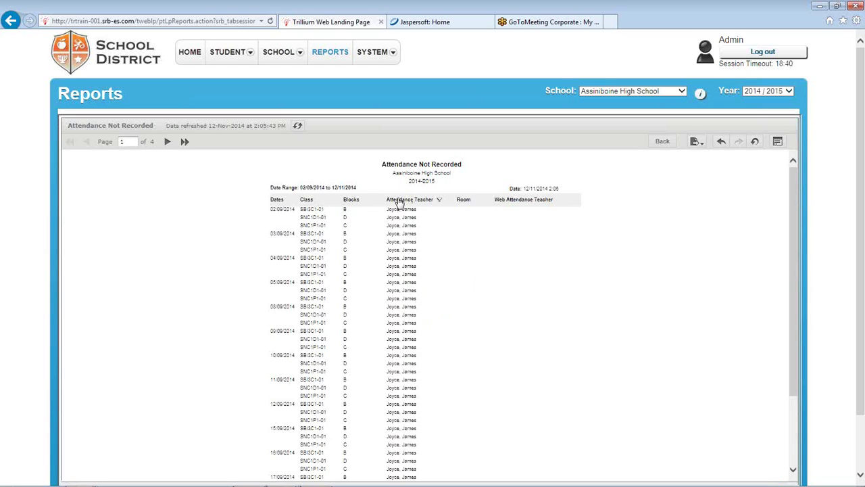
# Recheck the Attendance Teacher filter, keep it unchanged, then choose Undo All on the report
pyautogui.click(399, 201)
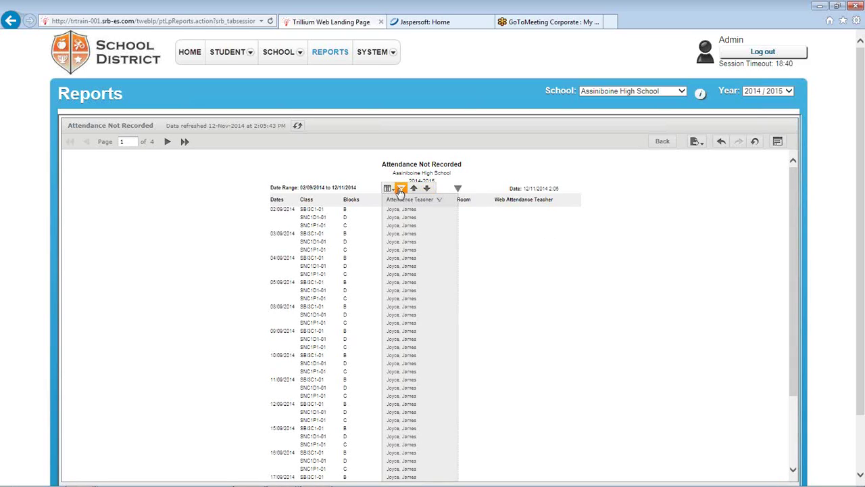
pyautogui.click(401, 188)
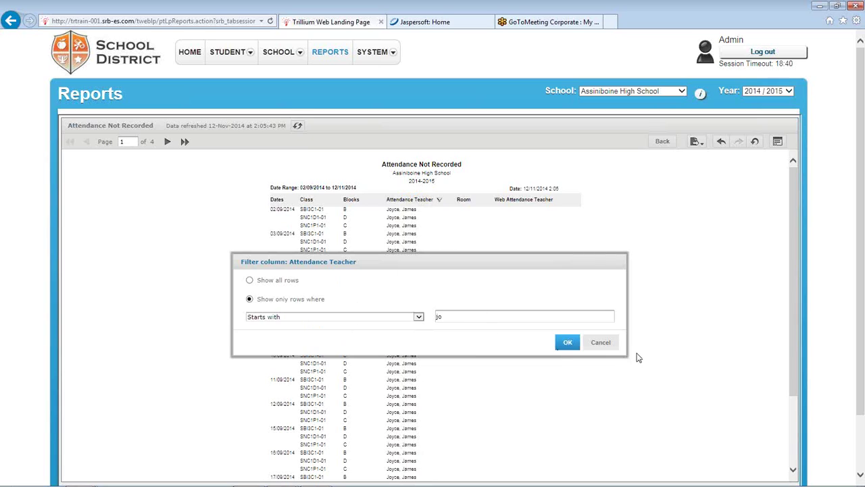
pyautogui.click(567, 342)
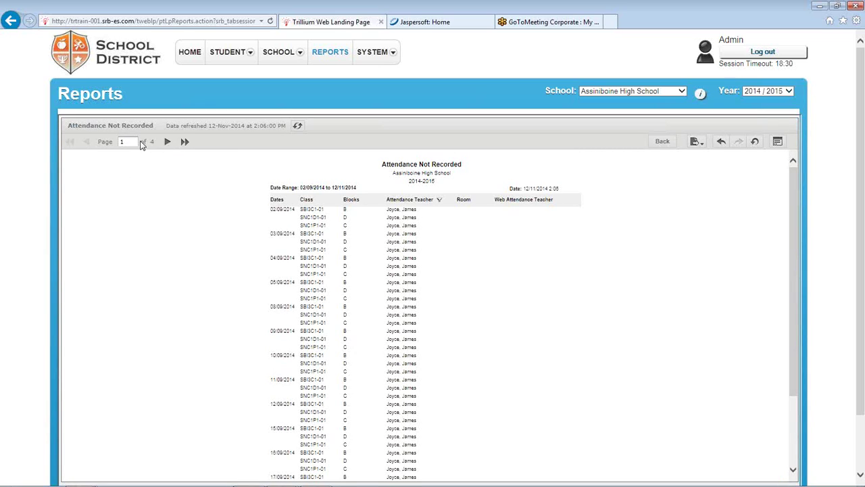
pyautogui.scroll(-1, 454, 291)
pyautogui.scroll(1, 453, 290)
pyautogui.click(753, 142)
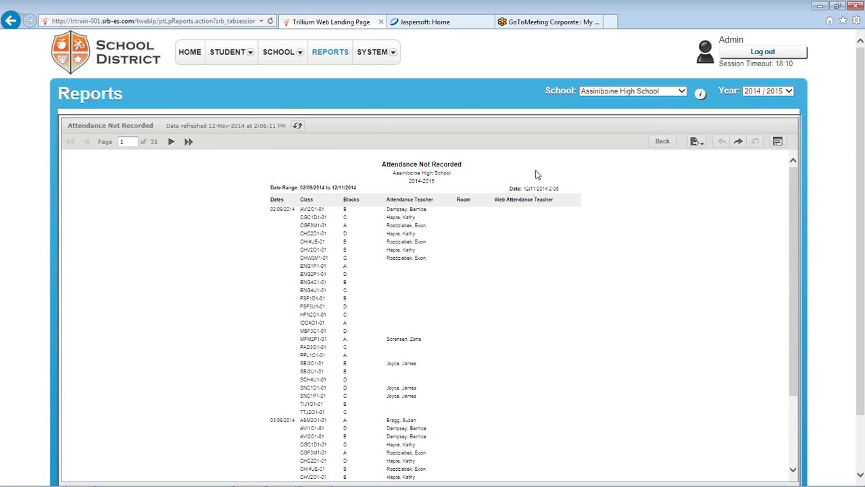
# Export the Attendance Not Recorded report as a PDF from the Export menu
pyautogui.click(696, 142)
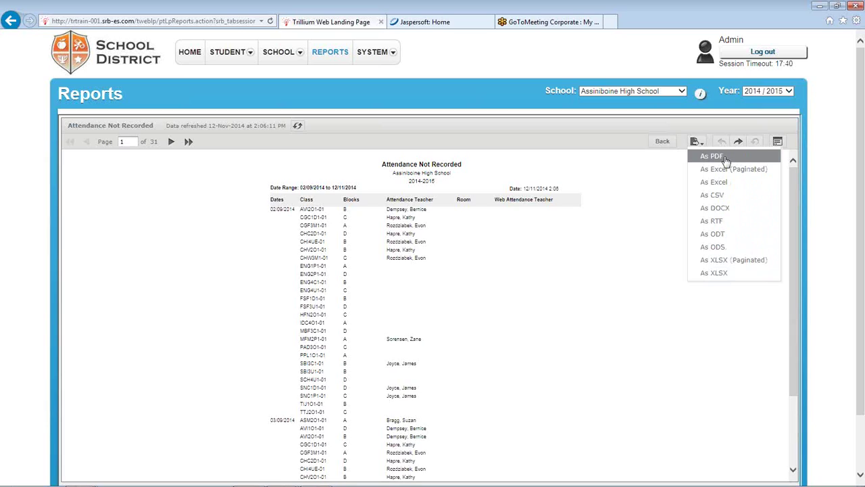
pyautogui.click(725, 159)
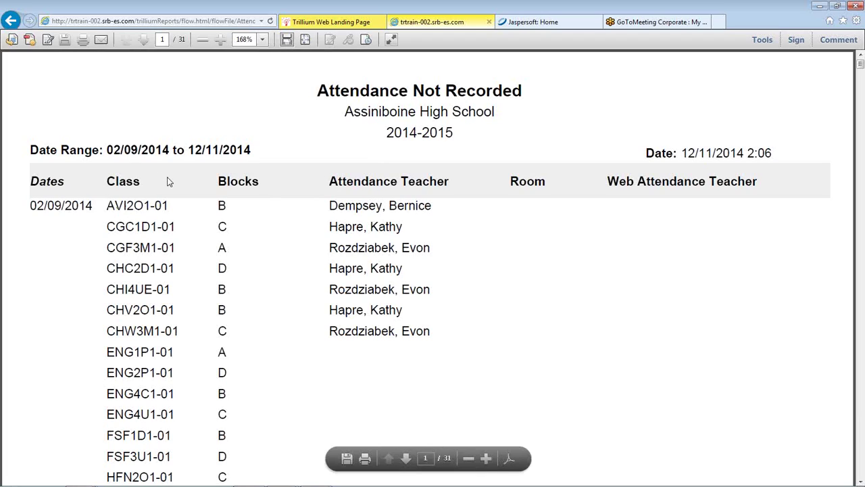
# Zoom the PDF to 100%, page forward through it, then return to the Trillium tab
pyautogui.click(468, 459)
pyautogui.click(468, 458)
pyautogui.click(468, 459)
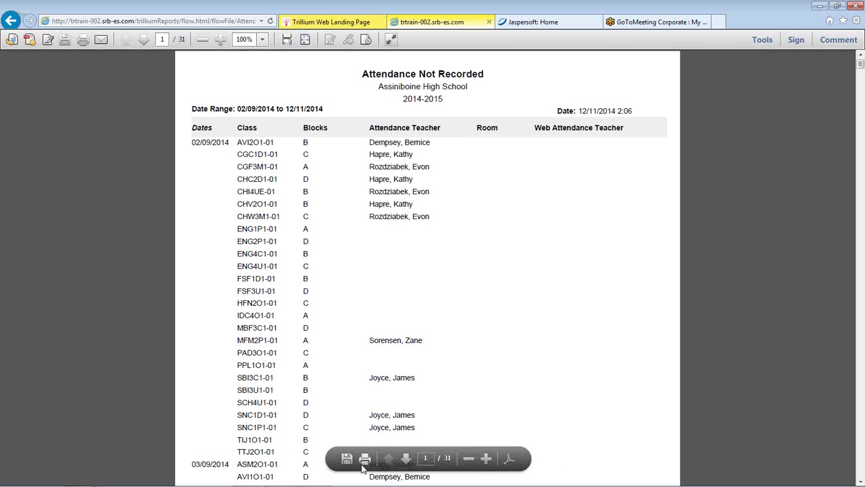
pyautogui.click(406, 459)
pyautogui.click(406, 459)
pyautogui.click(406, 459)
pyautogui.click(406, 458)
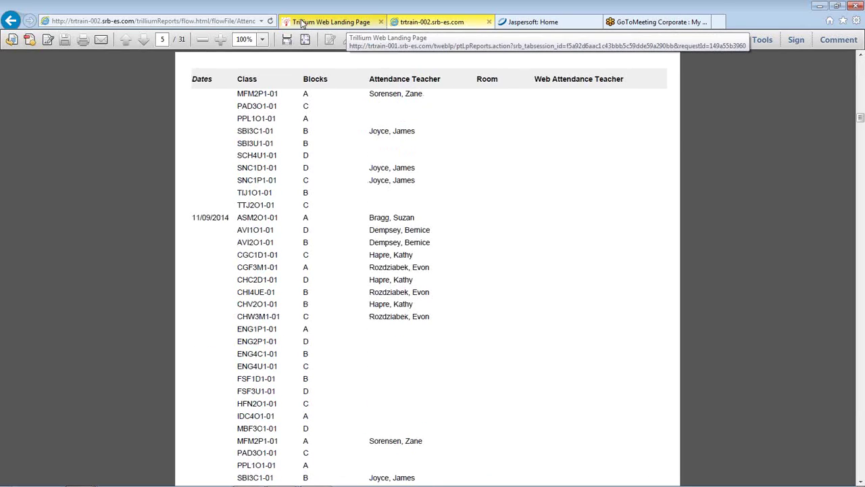
pyautogui.click(340, 24)
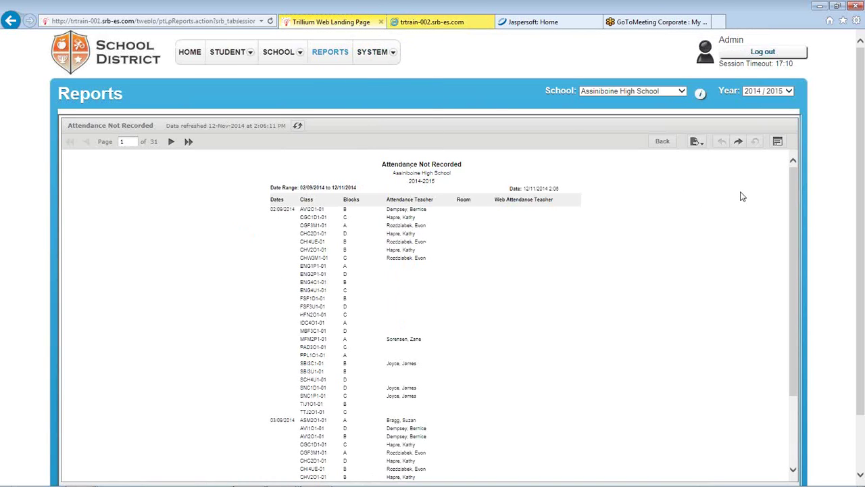
pyautogui.click(776, 142)
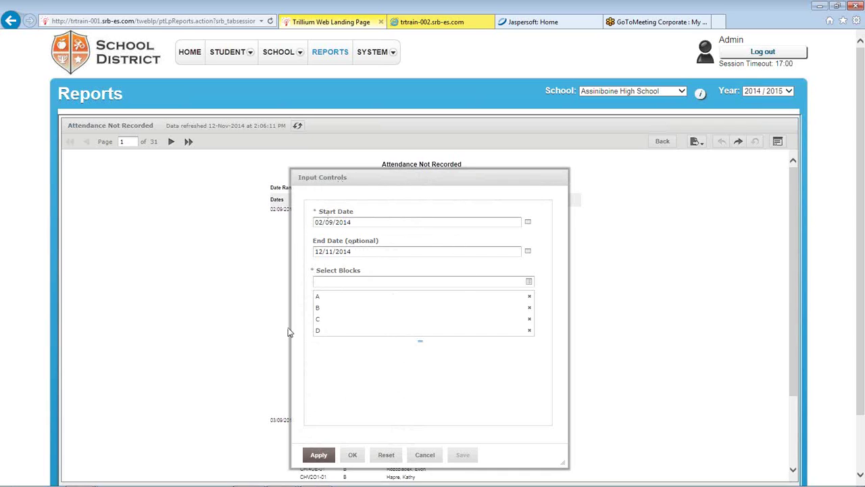
pyautogui.moveTo(401, 330); pyautogui.dragTo(405, 332)
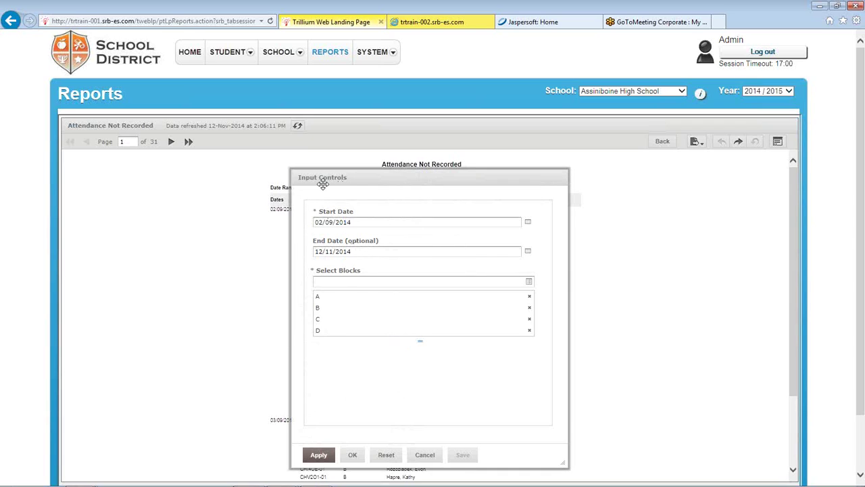
pyautogui.click(368, 223)
pyautogui.moveTo(391, 177); pyautogui.dragTo(436, 164)
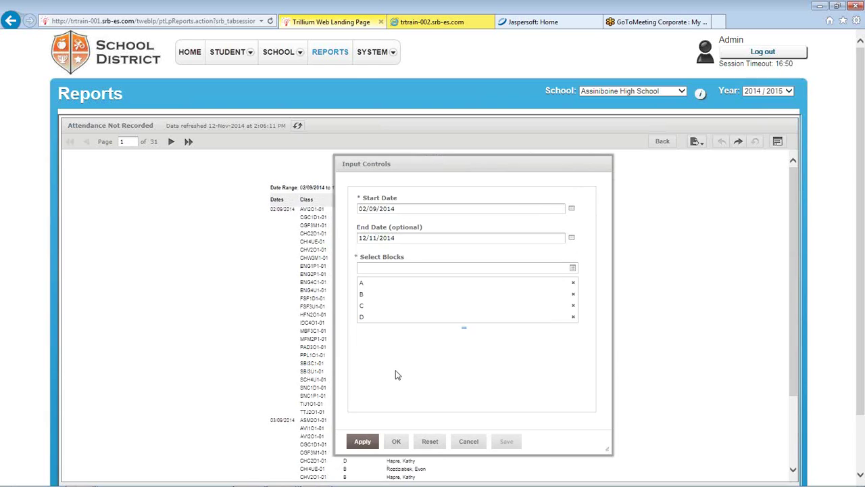
pyautogui.click(469, 444)
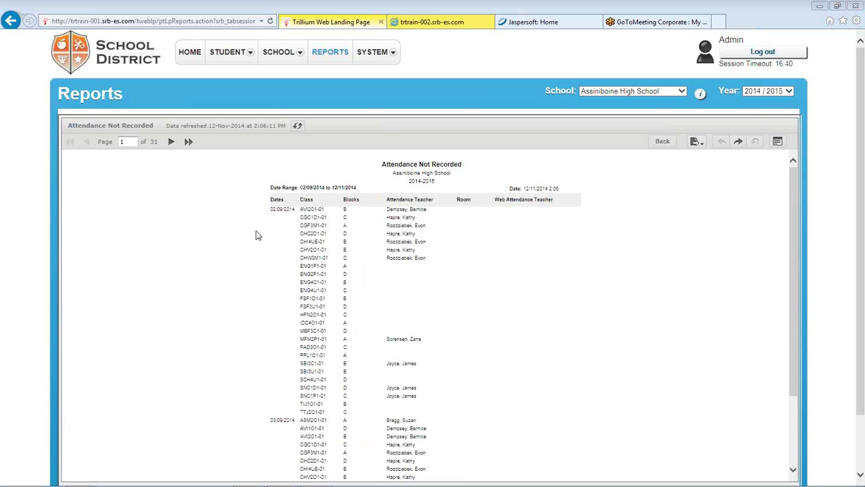
# Go back to the Repository, list the Incident Tracking folder reports, then reopen the exported PDF tab
pyautogui.click(661, 143)
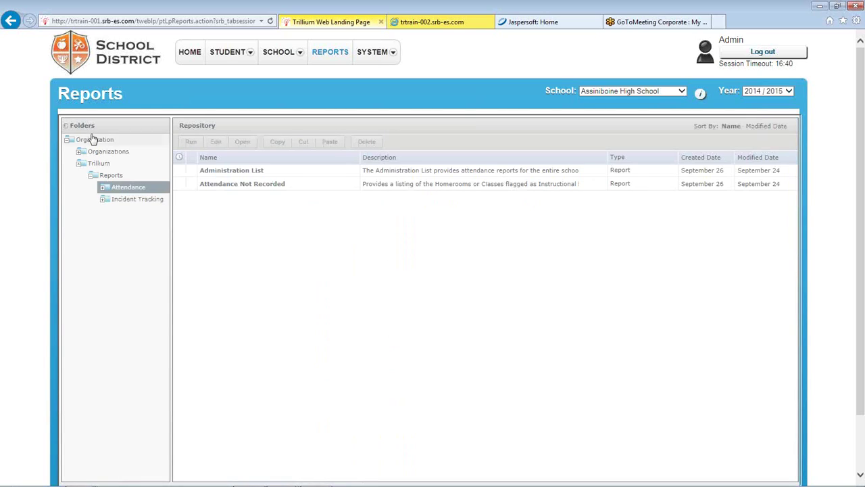
pyautogui.click(141, 200)
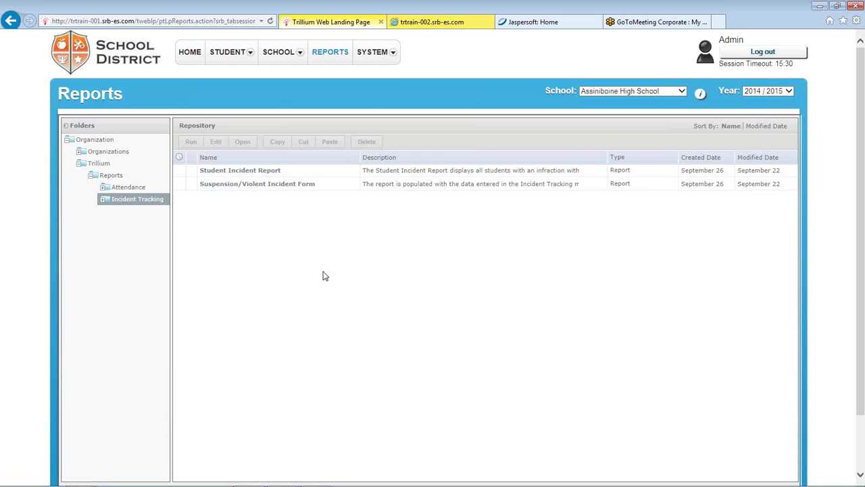
pyautogui.click(559, 24)
pyautogui.click(433, 21)
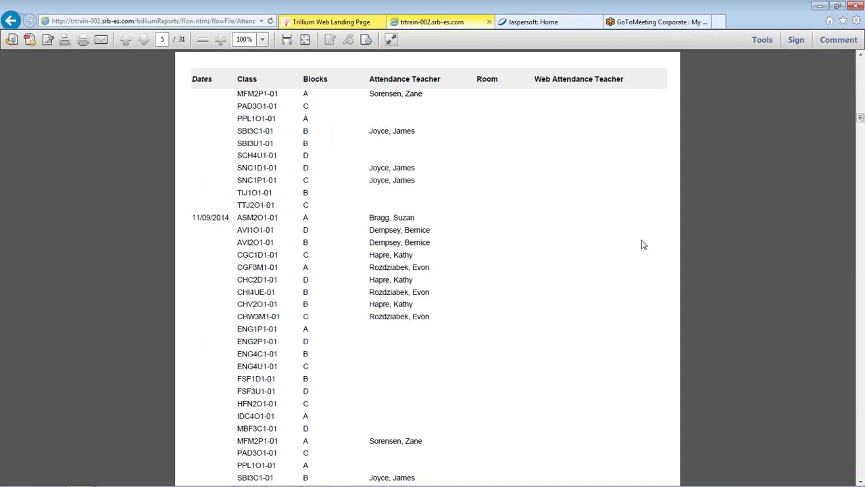